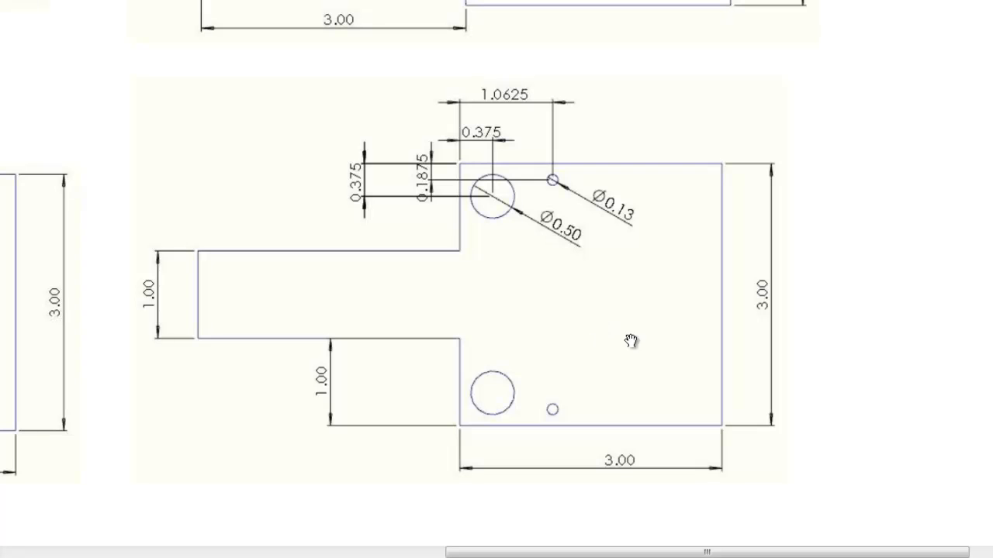
- Examine the plate drawing and the section 'Importing into and Modeling in ANSYS', including the maximum node count in its mesh note
{"action": "left_click_drag", "start_coordinate": [452, 360], "coordinate": [670, 323]}
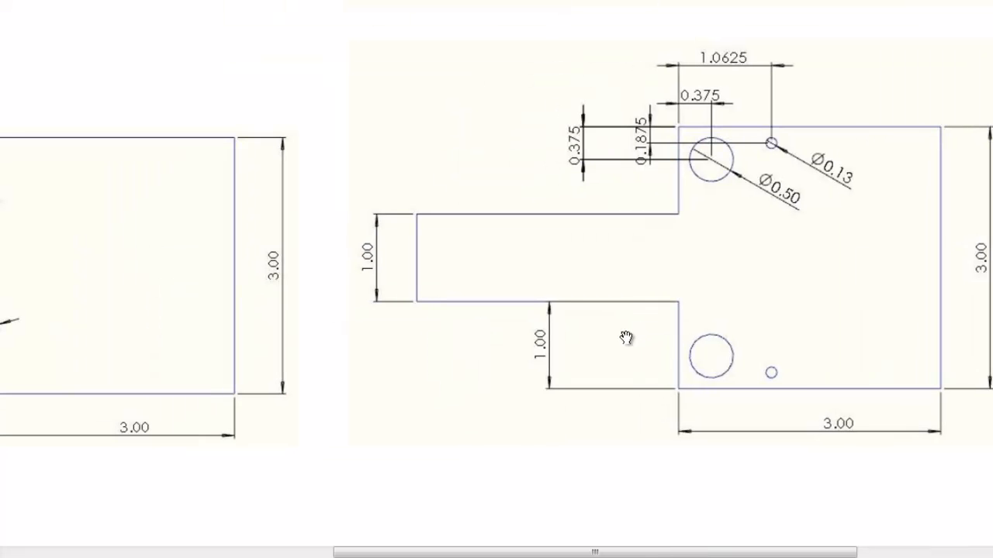
{"action": "scroll", "coordinate": [619, 340], "scroll_direction": "down", "scroll_amount": 4}
{"action": "scroll", "coordinate": [618, 339], "scroll_direction": "down", "scroll_amount": 5}
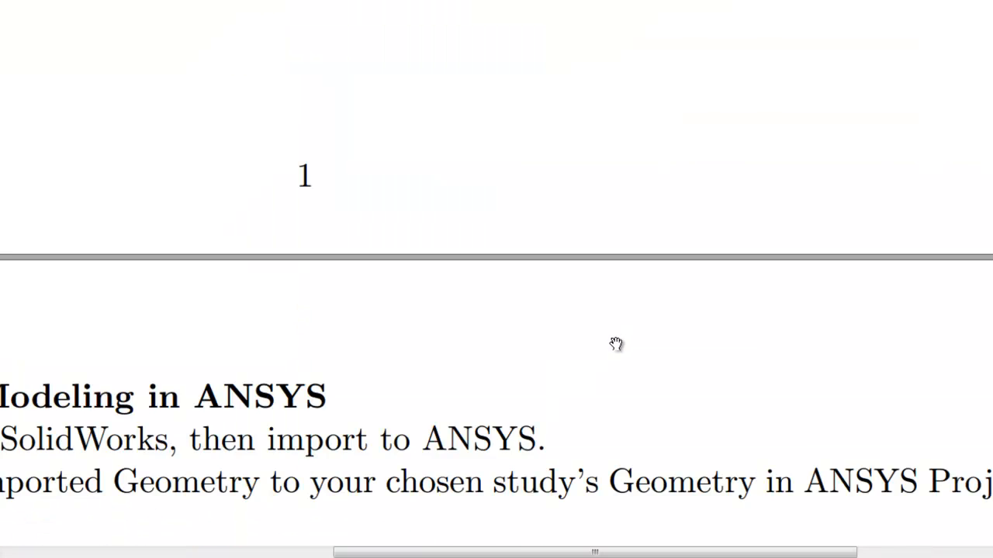
{"action": "scroll", "coordinate": [617, 342], "scroll_direction": "up", "scroll_amount": 3, "text": "ctrl"}
{"action": "scroll", "coordinate": [615, 344], "scroll_direction": "down", "scroll_amount": 3, "text": "ctrl"}
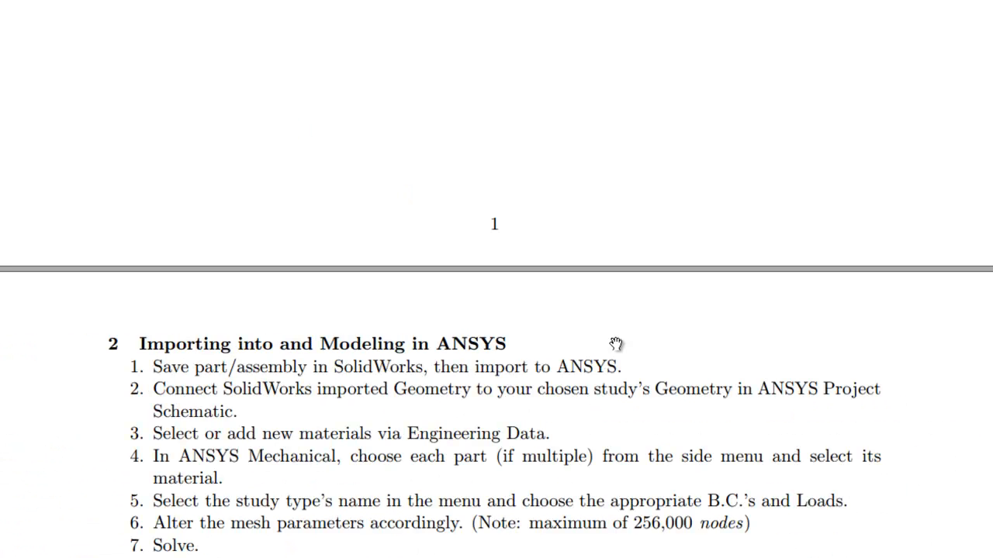
{"action": "scroll", "coordinate": [615, 406], "scroll_direction": "down", "scroll_amount": 1}
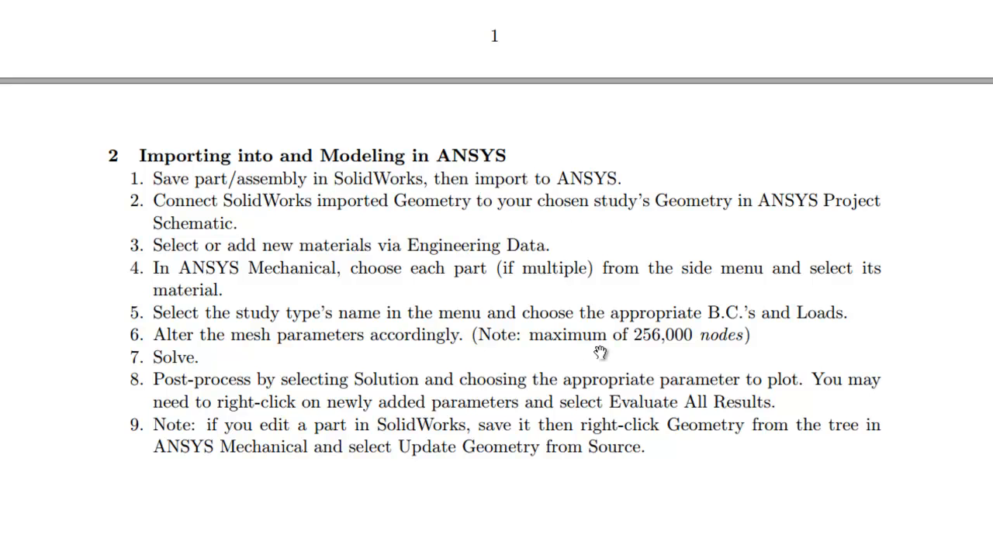
{"action": "left_click_drag", "start_coordinate": [634, 335], "coordinate": [736, 347]}
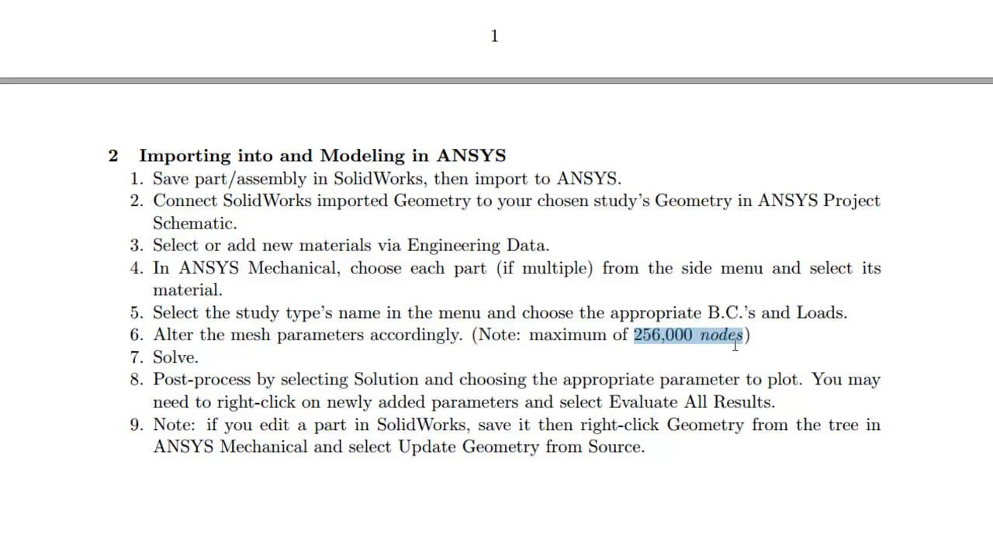
{"action": "left_click", "coordinate": [715, 361]}
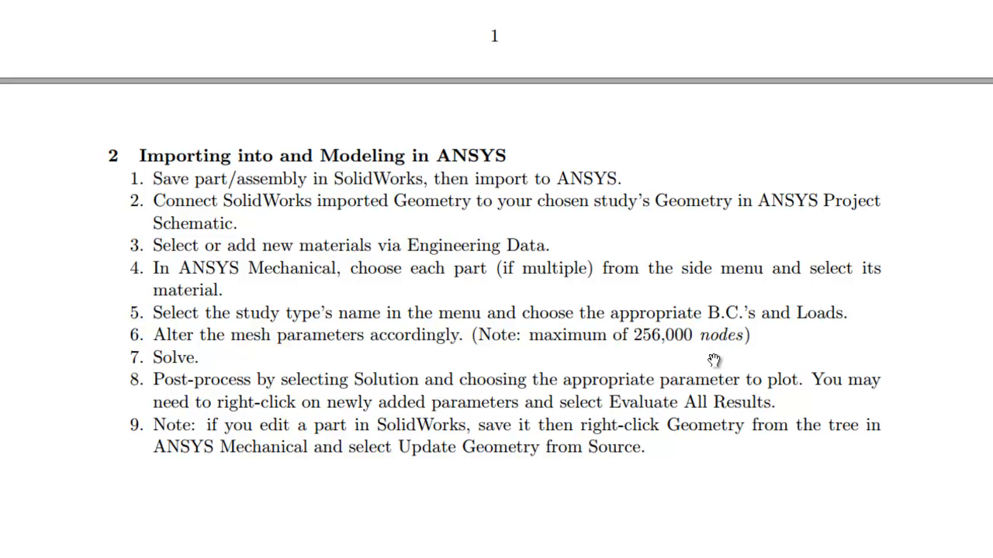
- Return to the dimensioned plate drawing with the 0.50 and 0.13 diameter holes and examine it enlarged
{"action": "scroll", "coordinate": [714, 361], "scroll_direction": "up", "scroll_amount": 5}
{"action": "scroll", "coordinate": [714, 361], "scroll_direction": "up", "scroll_amount": 3}
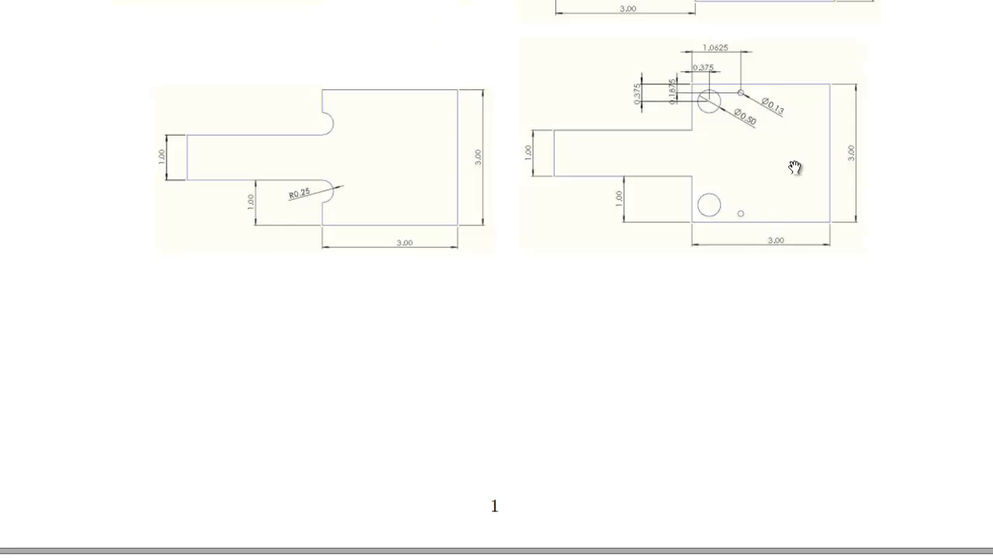
{"action": "scroll", "coordinate": [795, 167], "scroll_direction": "up", "scroll_amount": 2, "text": "ctrl"}
{"action": "scroll", "coordinate": [645, 195], "scroll_direction": "up", "scroll_amount": 2, "text": "ctrl"}
{"action": "mouse_move", "coordinate": [640, 194]}
{"action": "left_mouse_down"}
{"action": "mouse_move", "coordinate": [691, 252]}
{"action": "mouse_move", "coordinate": [738, 348]}
{"action": "mouse_move", "coordinate": [721, 304]}
{"action": "left_mouse_up"}
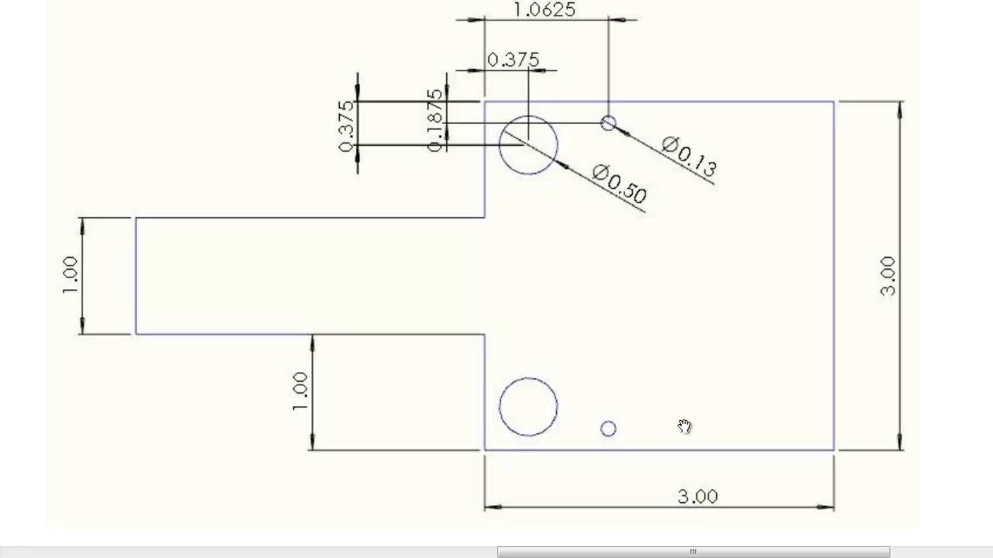
- Switch to SolidWorks and unpin its main menu bar so that it collapses
{"action": "key", "text": "alt+Tab"}
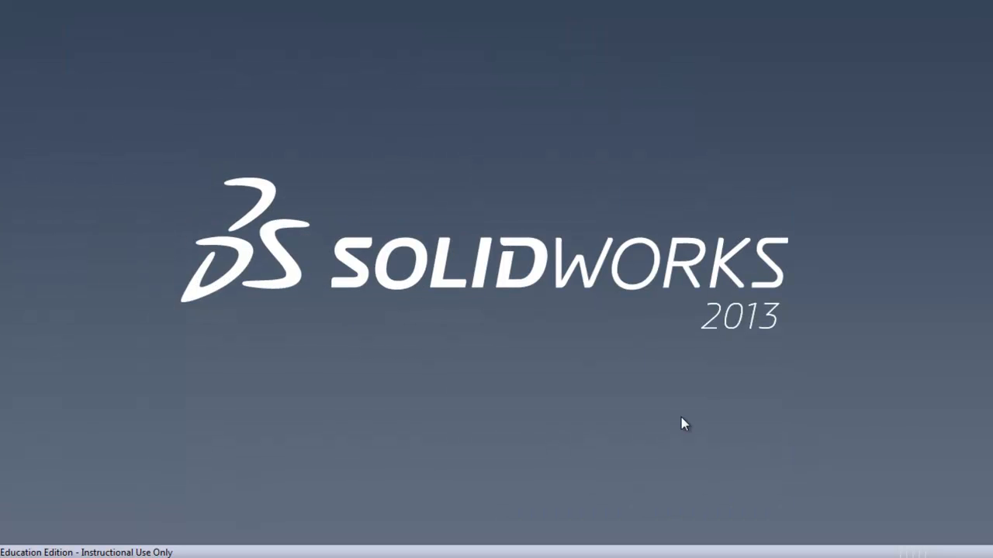
{"action": "left_click", "coordinate": [674, 408]}
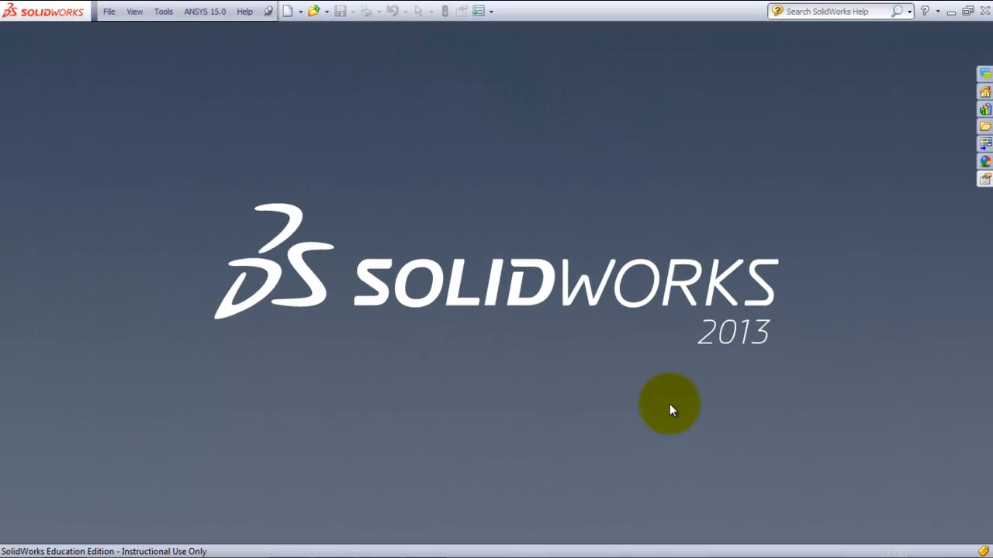
{"action": "left_click", "coordinate": [266, 12]}
{"action": "left_click", "coordinate": [255, 15]}
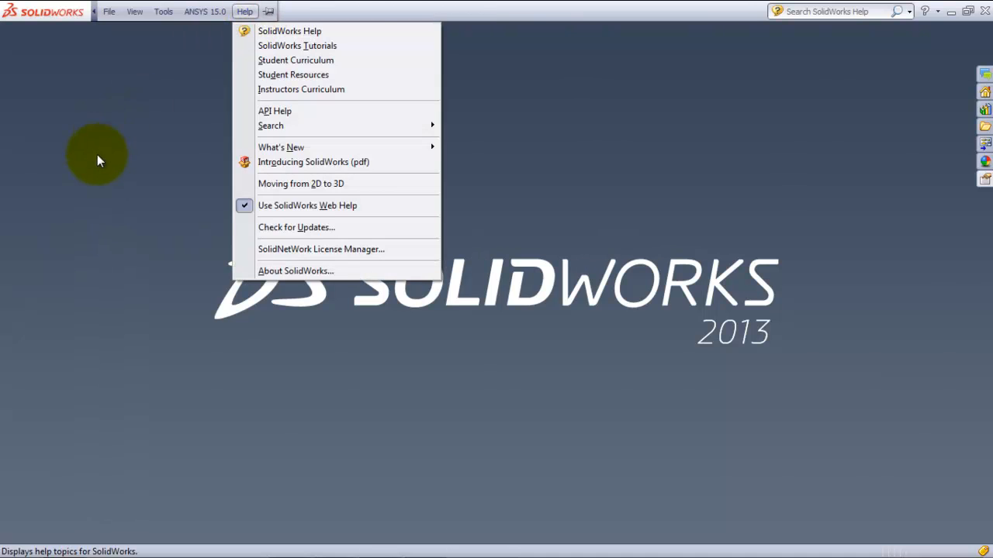
{"action": "left_click", "coordinate": [179, 91]}
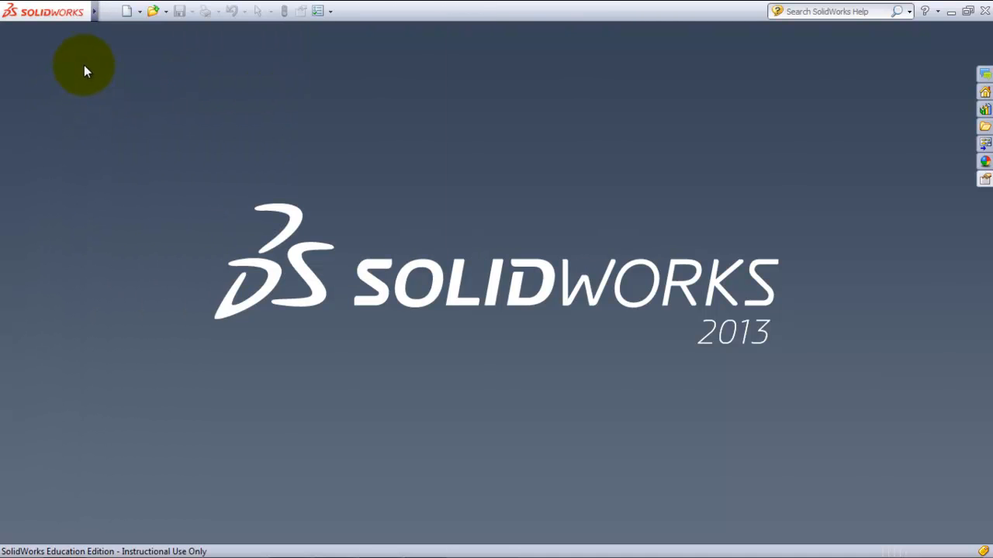
- Pin the main menu bar so that it stays expanded
{"action": "mouse_move", "coordinate": [96, 9]}
{"action": "left_click", "coordinate": [245, 12]}
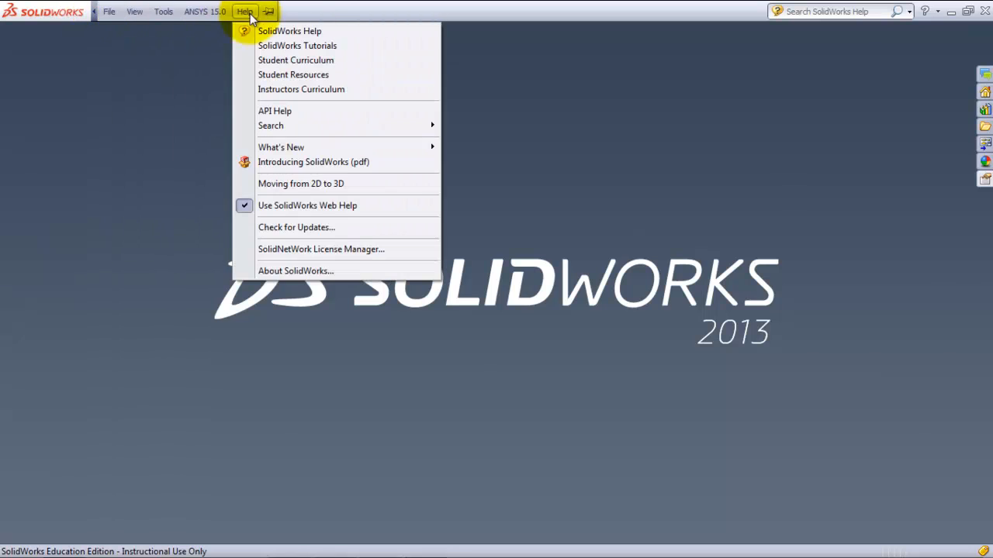
{"action": "left_click", "coordinate": [267, 13]}
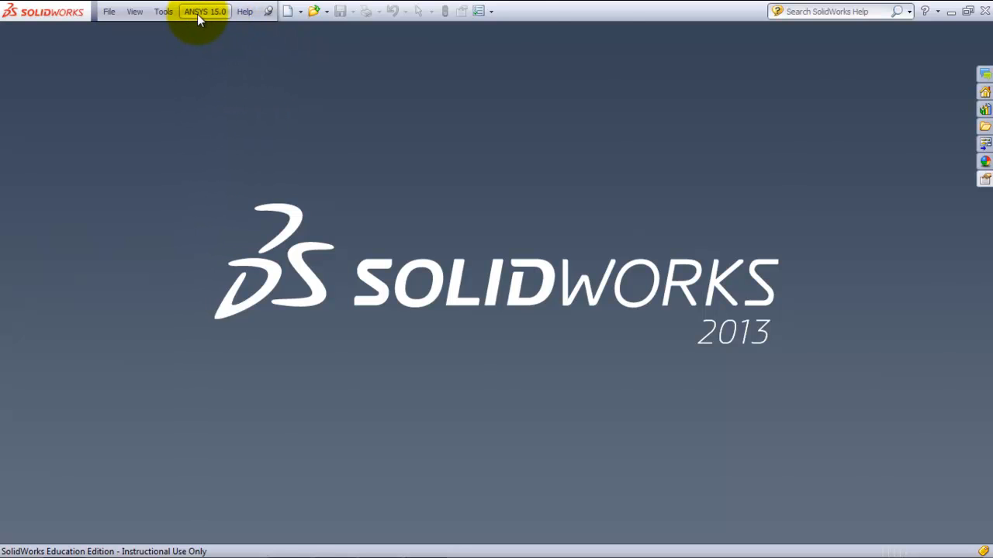
- Check in the Add-Ins settings whether Ansys 15.0 is active and enabled at start-up, and accept the settings
{"action": "left_click", "coordinate": [494, 11]}
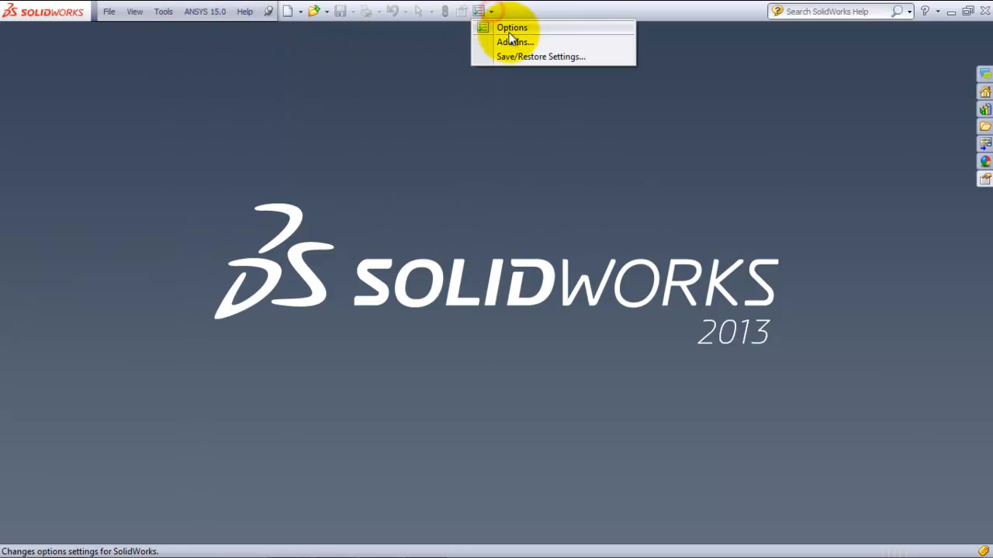
{"action": "left_click", "coordinate": [508, 38]}
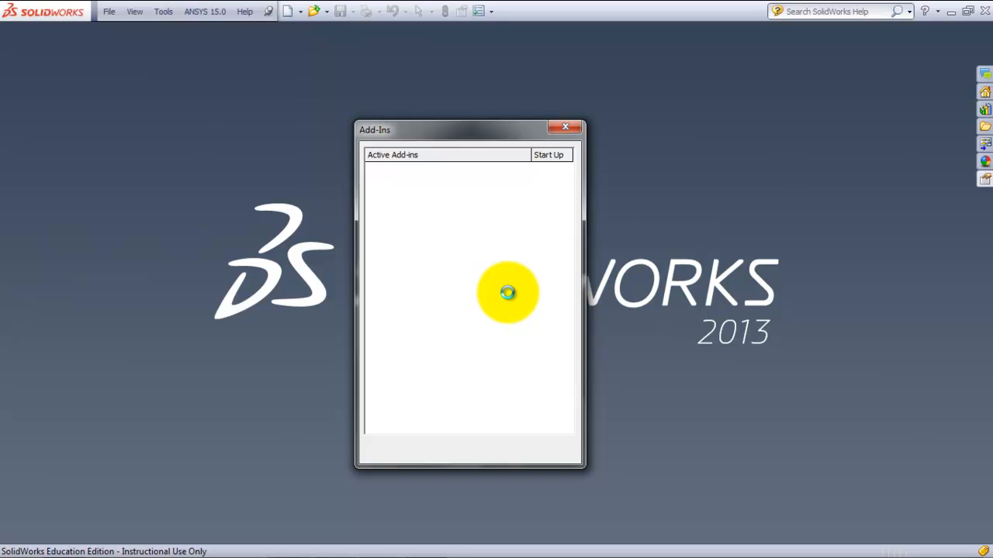
{"action": "left_click_drag", "start_coordinate": [573, 283], "coordinate": [570, 304]}
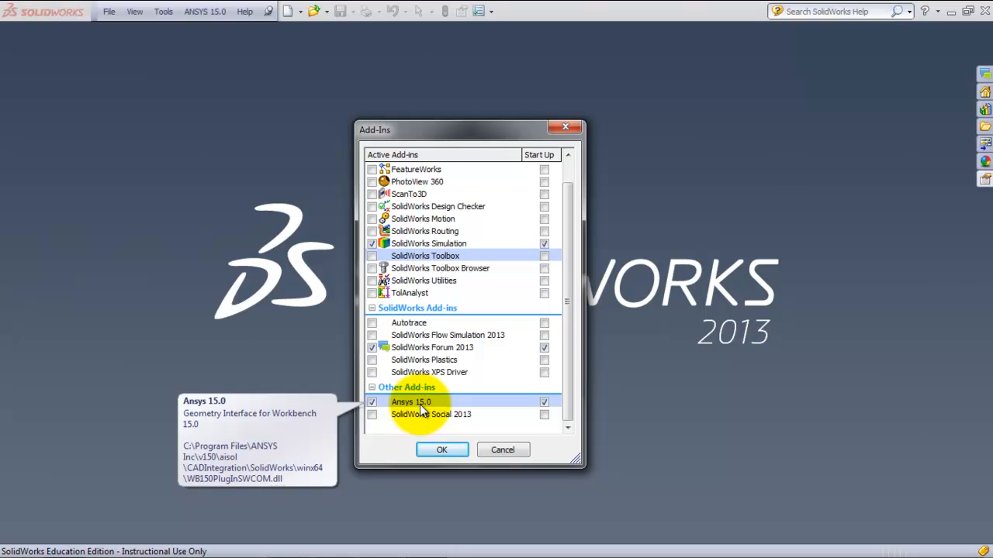
{"action": "left_click", "coordinate": [440, 450]}
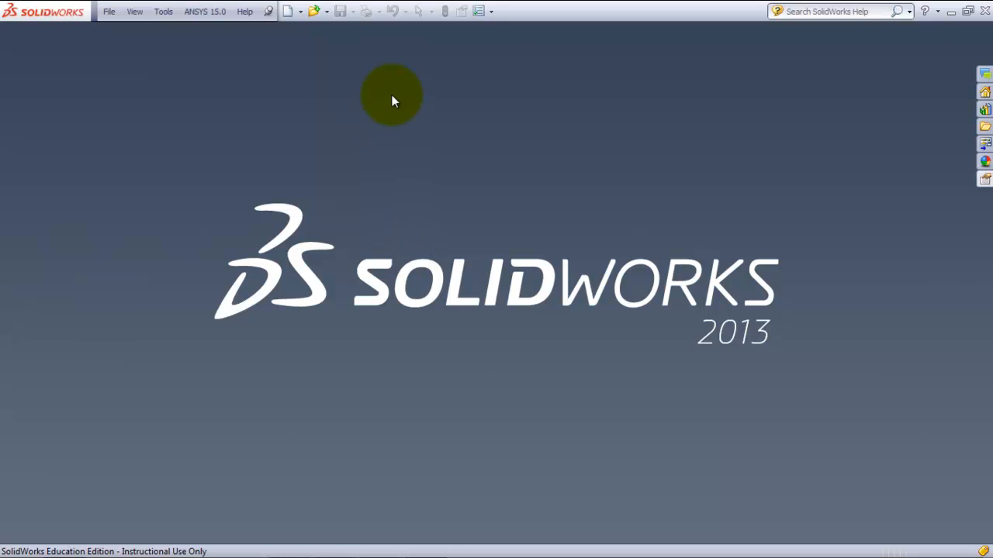
- Create a new part document and start a sketch on the Front Plane
{"action": "left_click", "coordinate": [287, 10]}
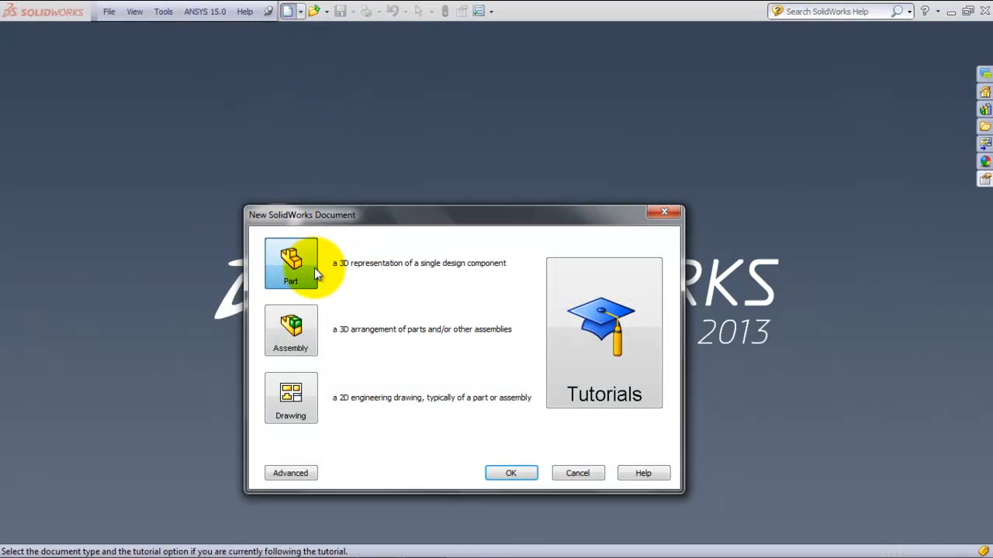
{"action": "left_click", "coordinate": [508, 473]}
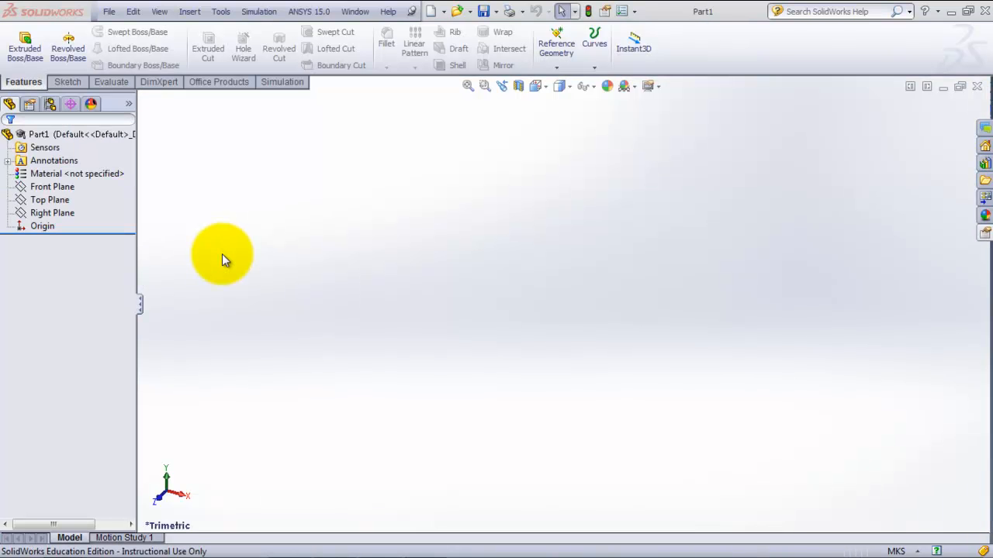
{"action": "left_click", "coordinate": [66, 82]}
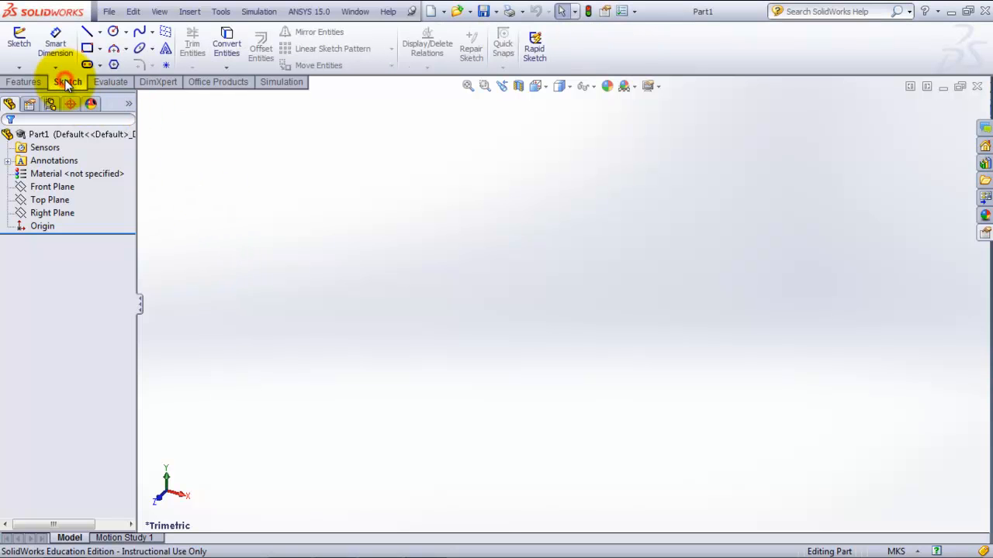
{"action": "left_click", "coordinate": [19, 39]}
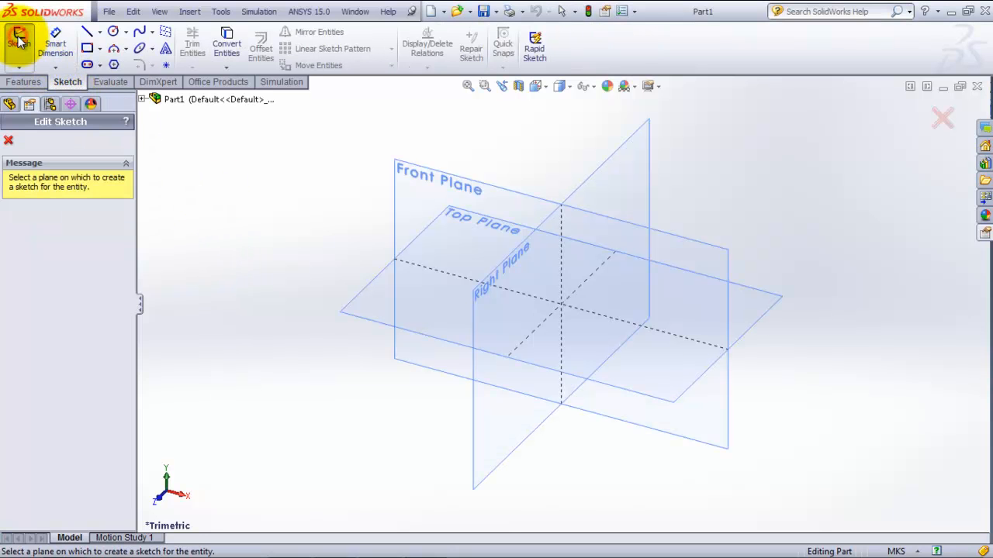
{"action": "left_click", "coordinate": [439, 182]}
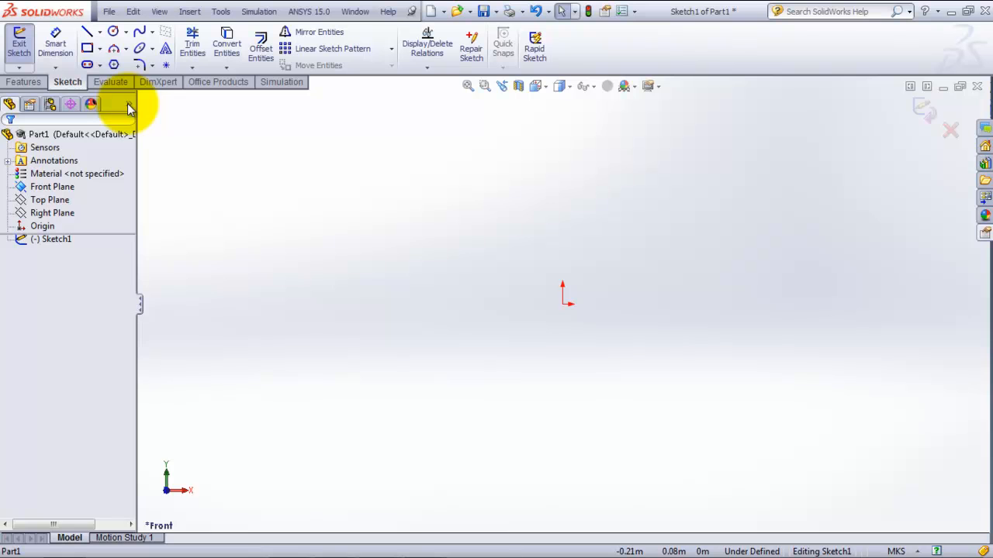
- Sketch an open stepped profile from the origin: up about 0.023 m, right about 0.077 m, up, right again, and down about 0.056 m
{"action": "left_click", "coordinate": [73, 51]}
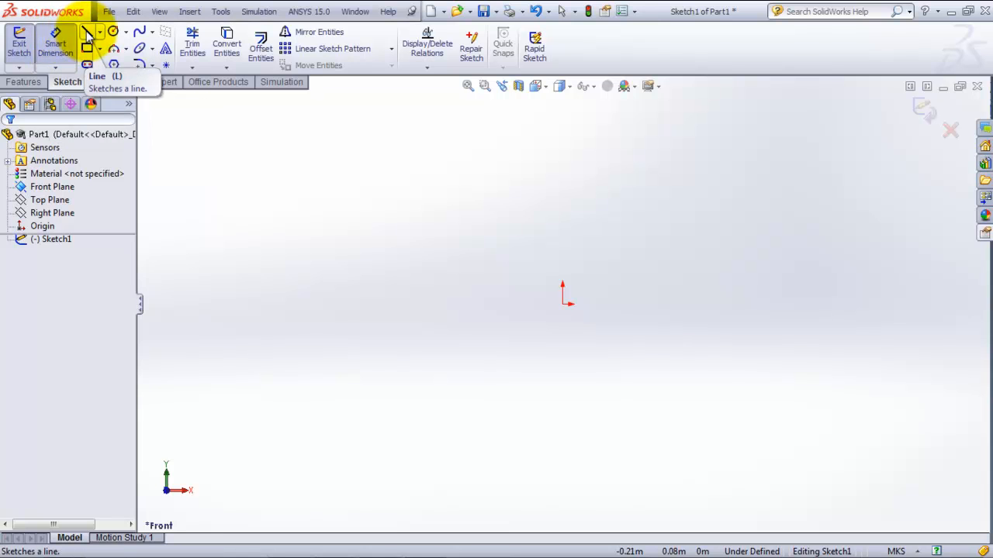
{"action": "left_click", "coordinate": [88, 34]}
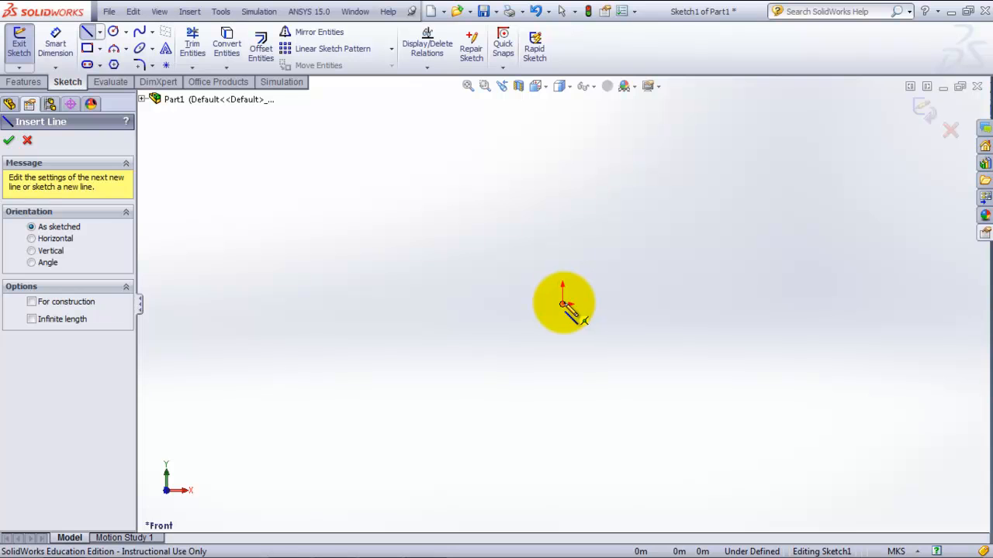
{"action": "left_click", "coordinate": [563, 304]}
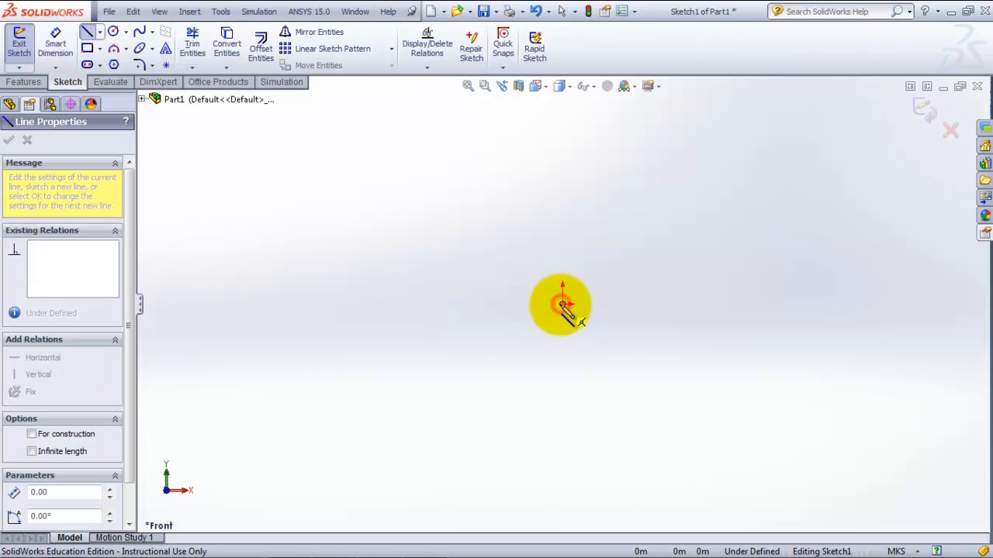
{"action": "left_click", "coordinate": [562, 259]}
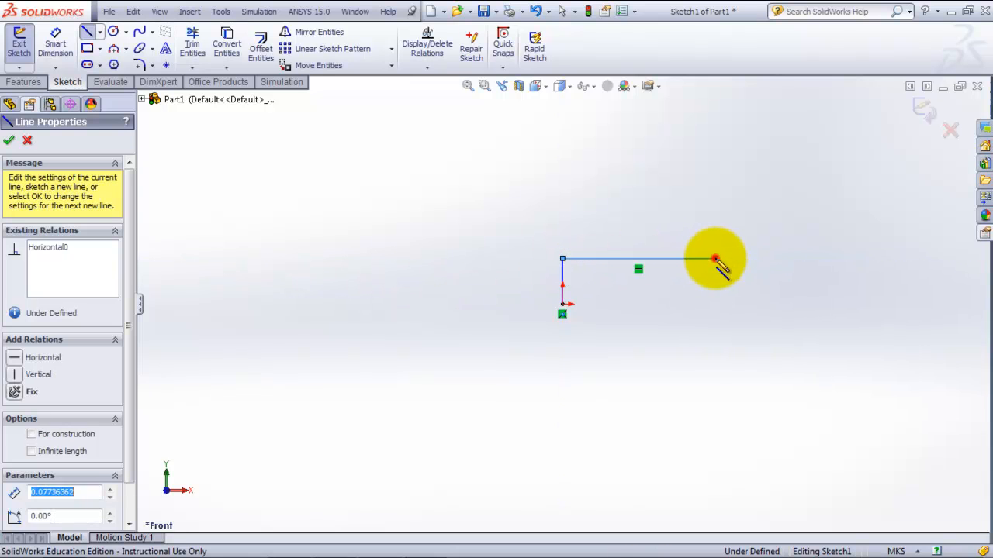
{"action": "left_click", "coordinate": [715, 259]}
{"action": "left_click", "coordinate": [715, 194]}
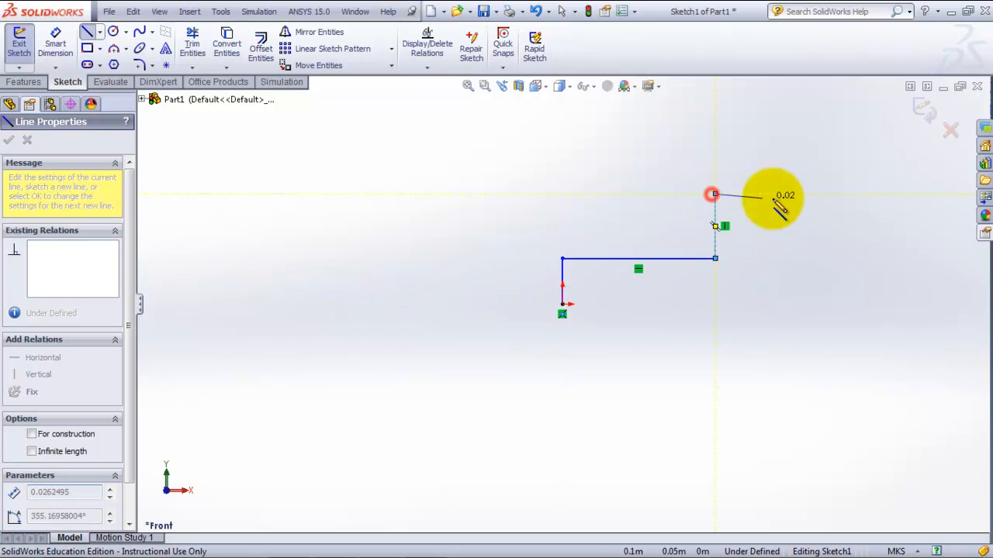
{"action": "left_click", "coordinate": [868, 194]}
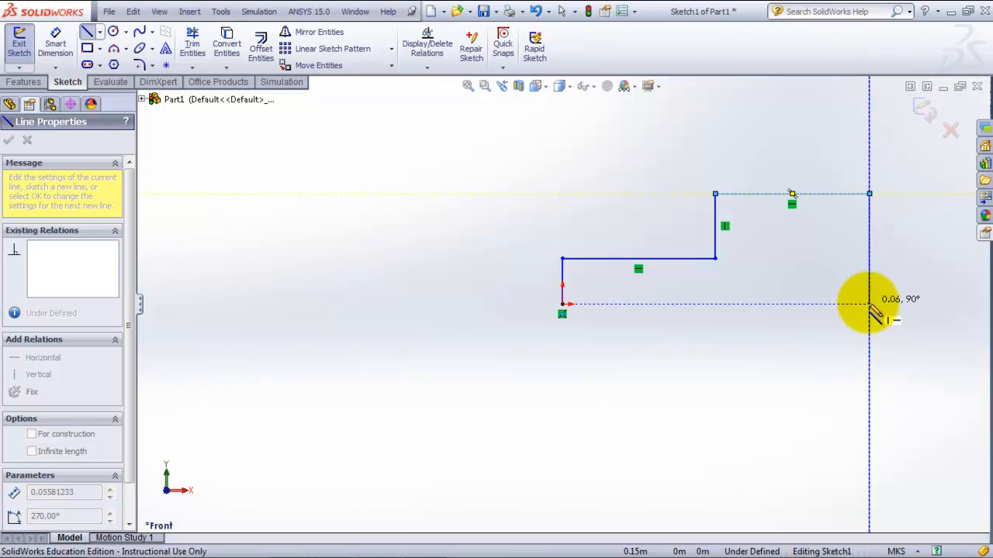
{"action": "left_click", "coordinate": [869, 304]}
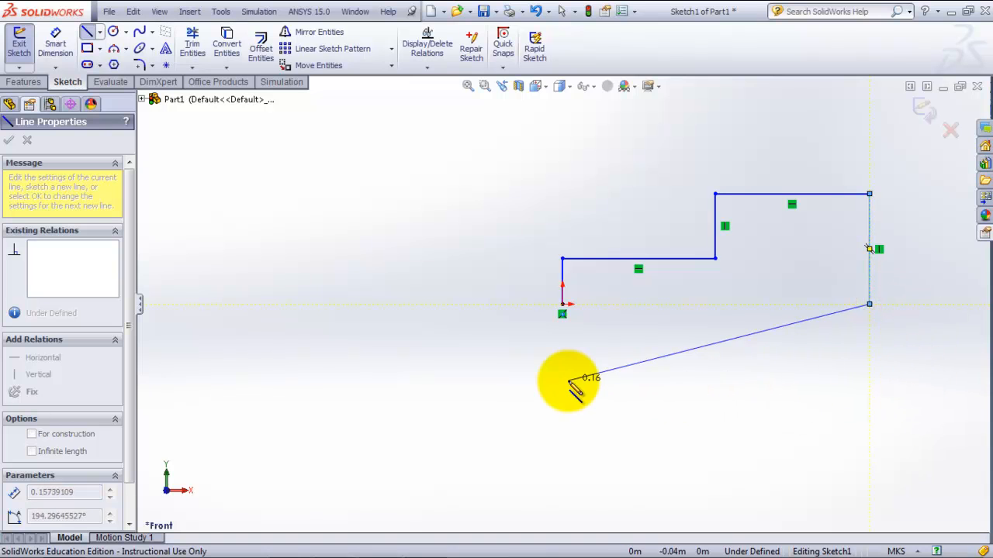
{"action": "key", "text": "Escape"}
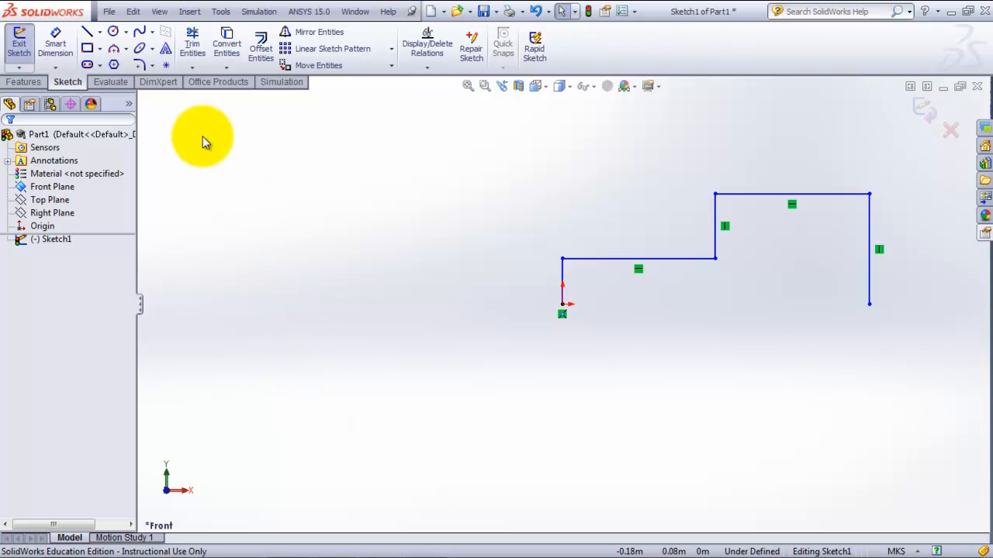
- Dimension the length of the short vertical line at the origin, accepting its drawn length
{"action": "left_click", "coordinate": [55, 43]}
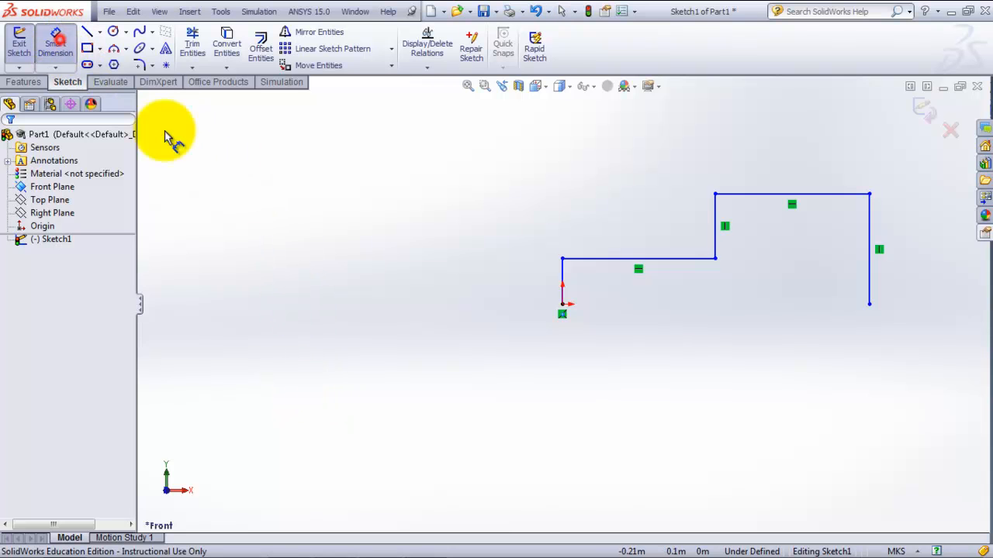
{"action": "left_click", "coordinate": [564, 280]}
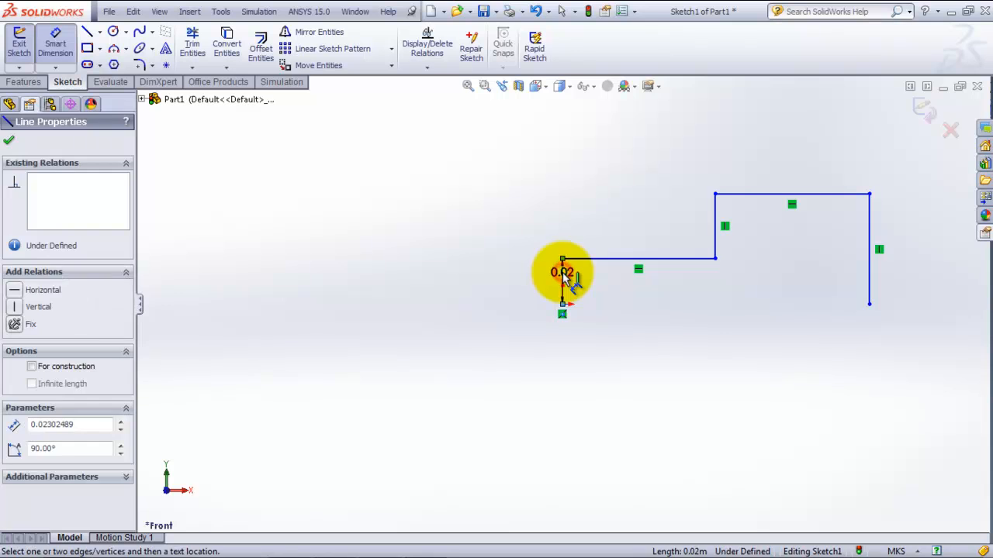
{"action": "left_click", "coordinate": [535, 278]}
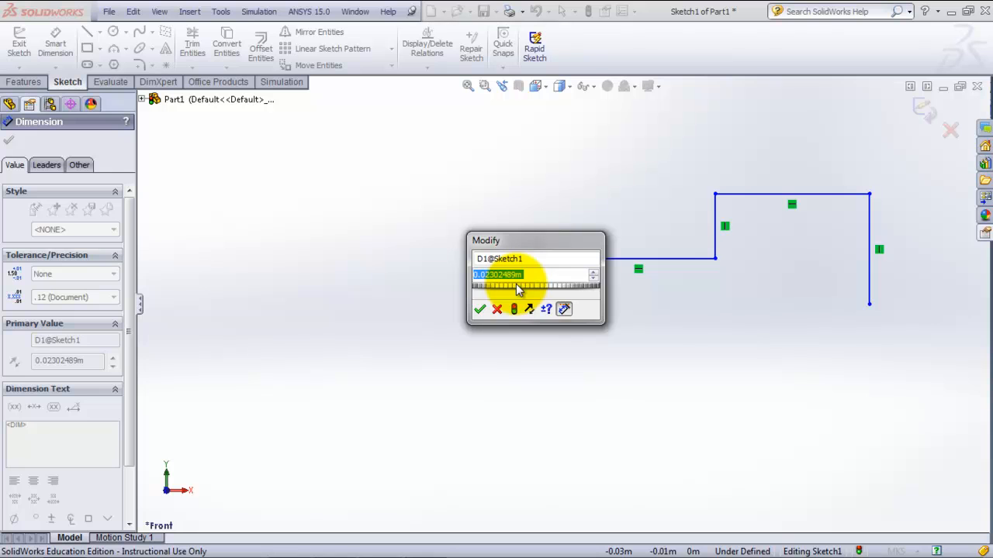
{"action": "key", "text": "Return"}
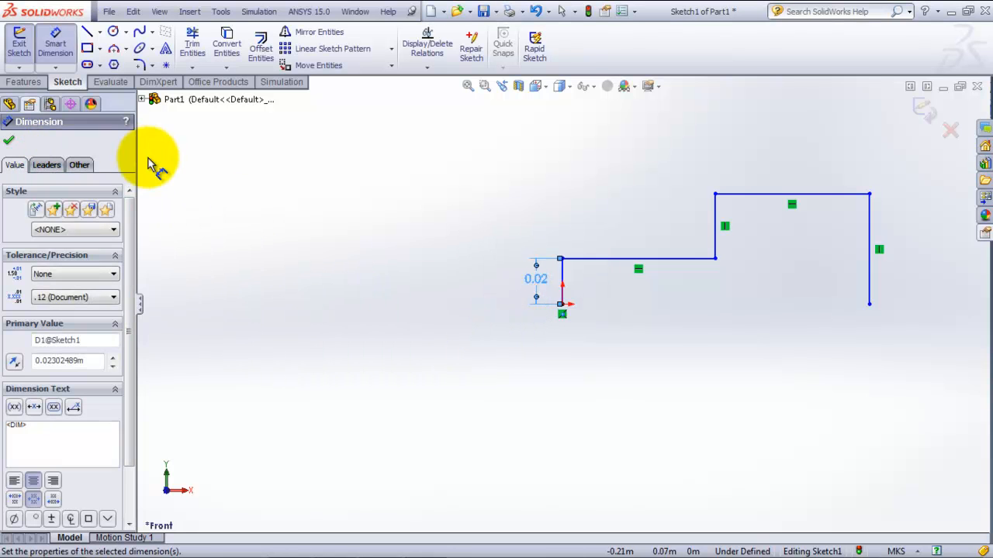
- Leave dimensioning and set the document's unit system to IPS (inch, pound, second), keeping two-decimal precision
{"action": "key", "text": "Escape"}
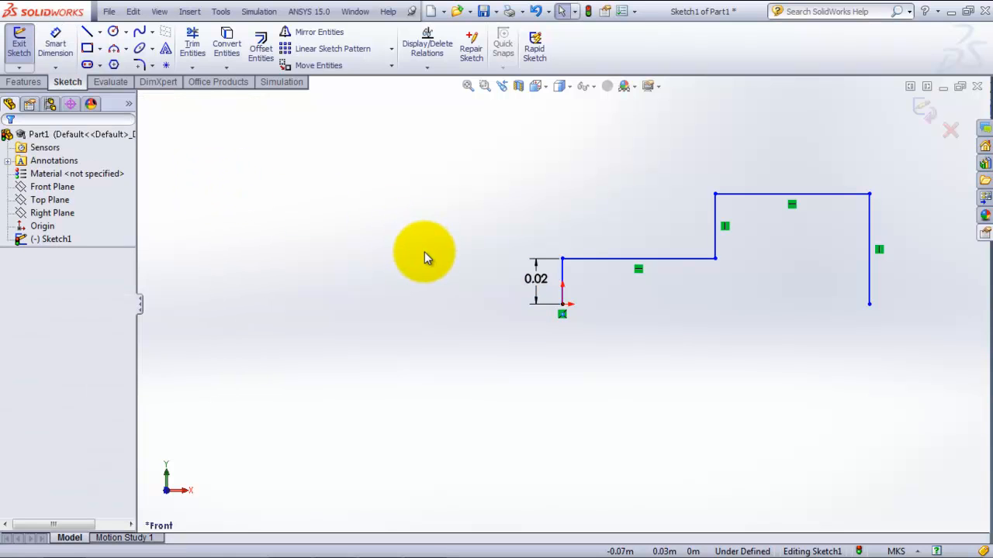
{"action": "left_click", "coordinate": [426, 255]}
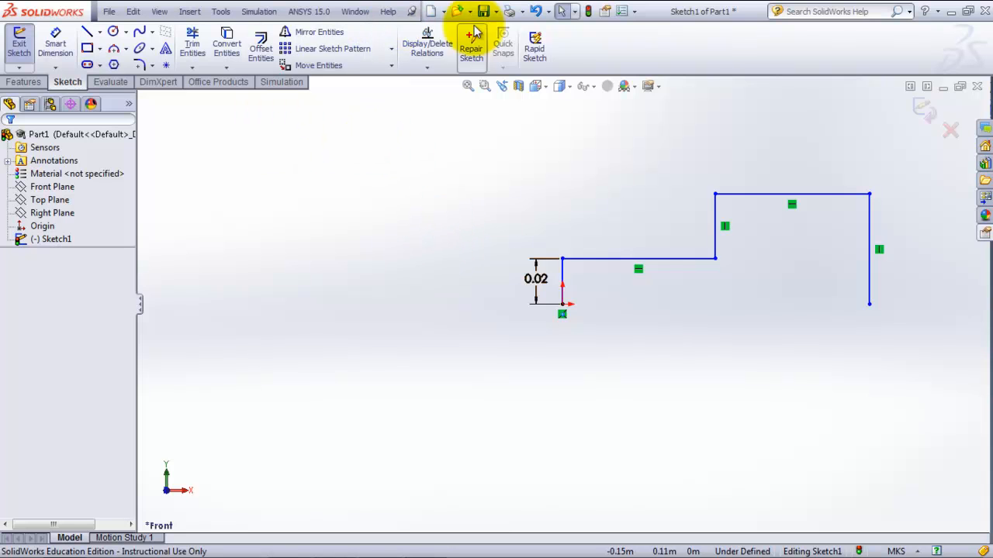
{"action": "left_click", "coordinate": [635, 11]}
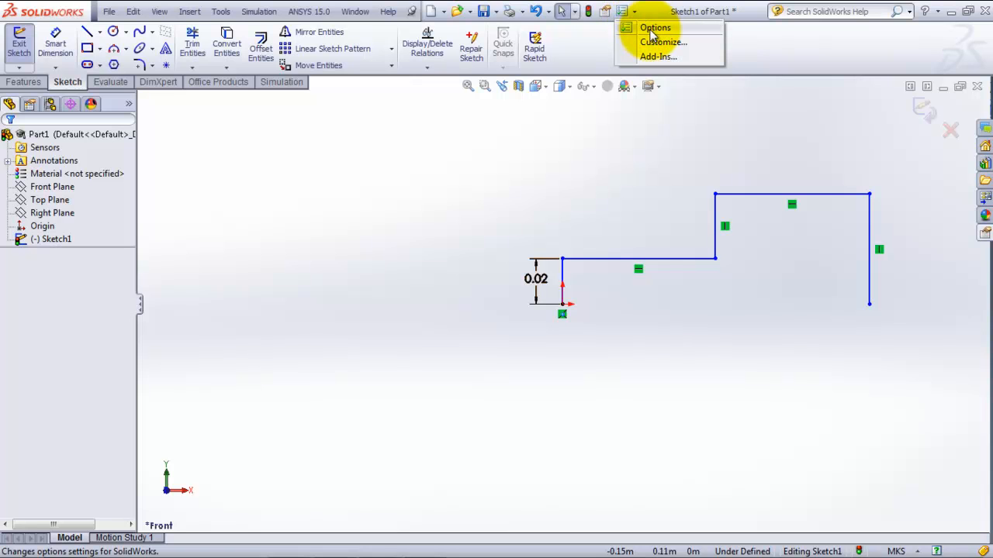
{"action": "left_click", "coordinate": [653, 29]}
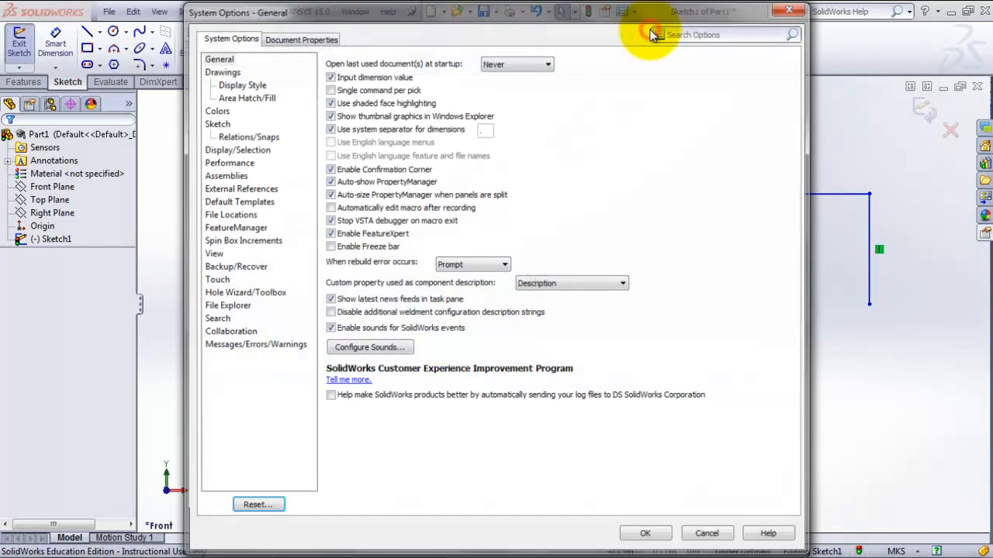
{"action": "left_click", "coordinate": [278, 37]}
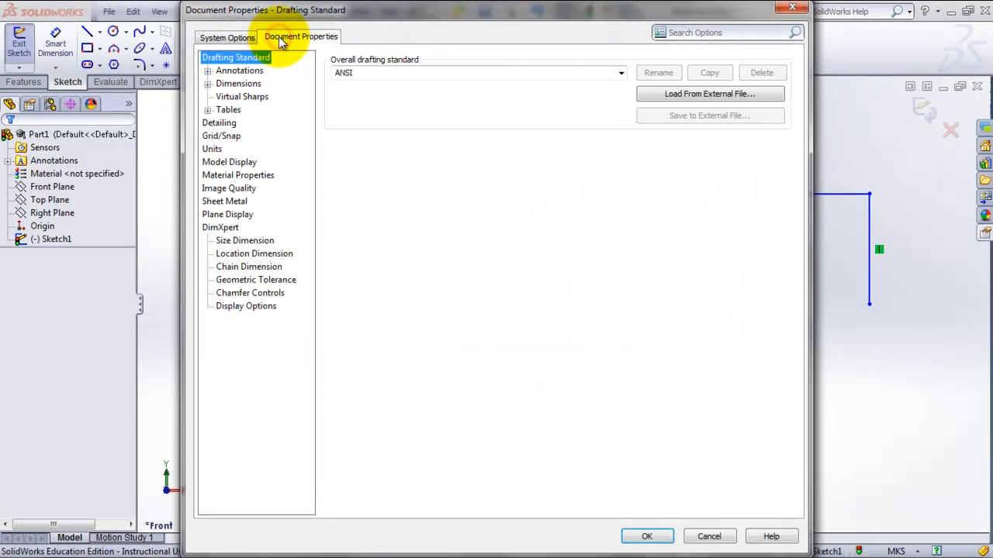
{"action": "left_click", "coordinate": [213, 150]}
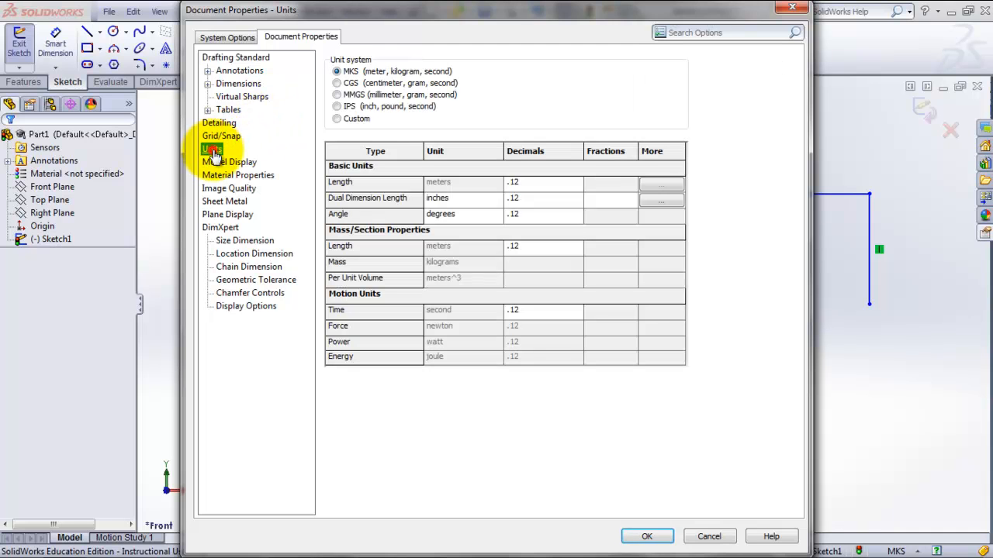
{"action": "left_click", "coordinate": [337, 106]}
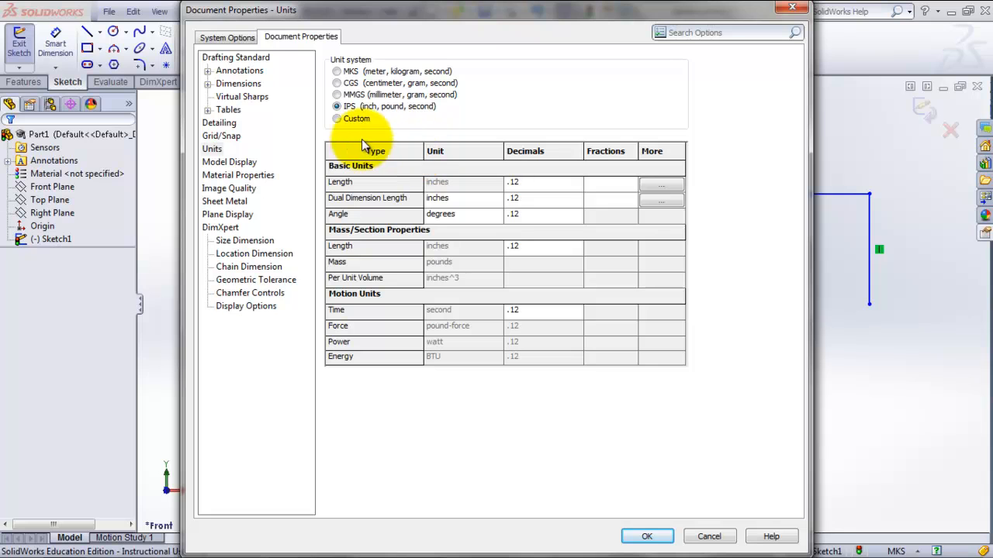
{"action": "left_click", "coordinate": [239, 85]}
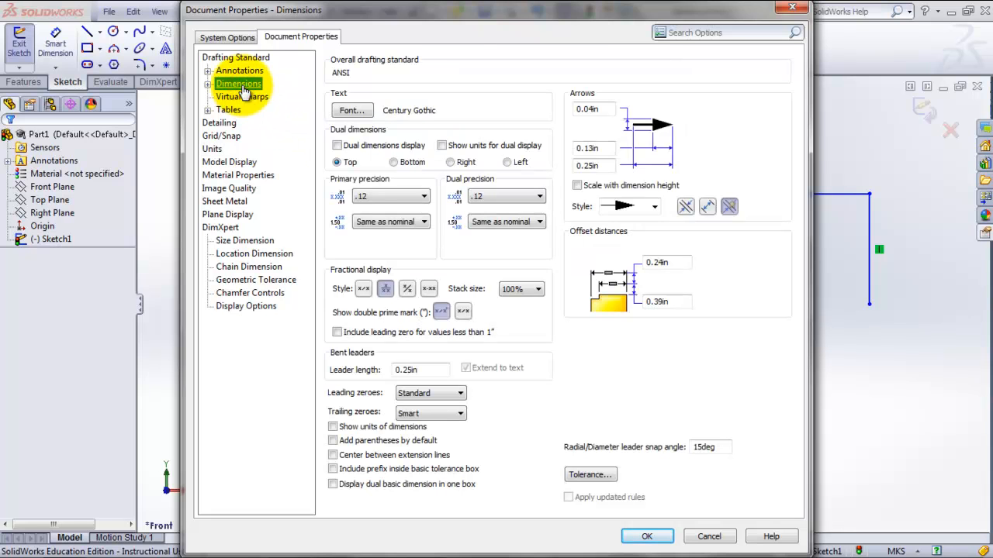
{"action": "left_click", "coordinate": [364, 205]}
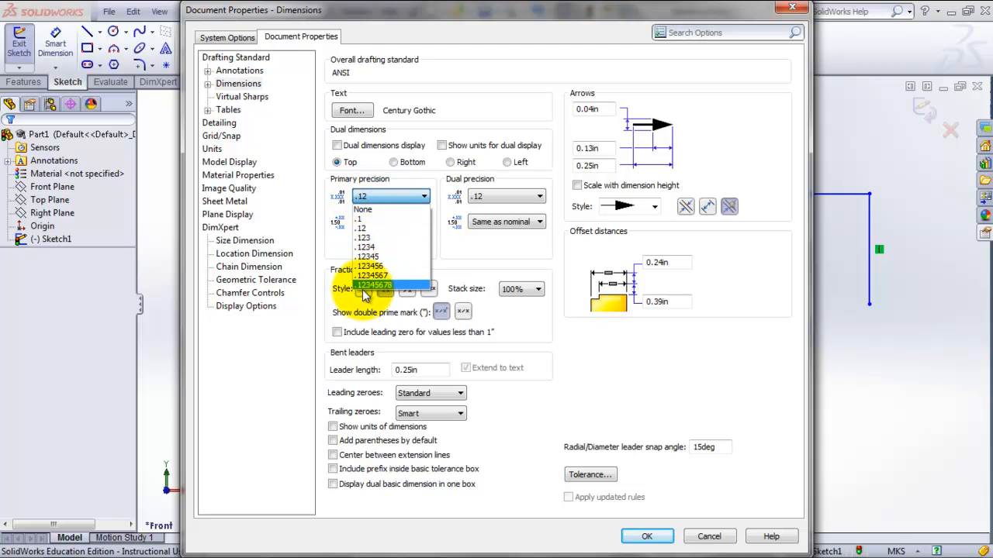
{"action": "left_click", "coordinate": [347, 249]}
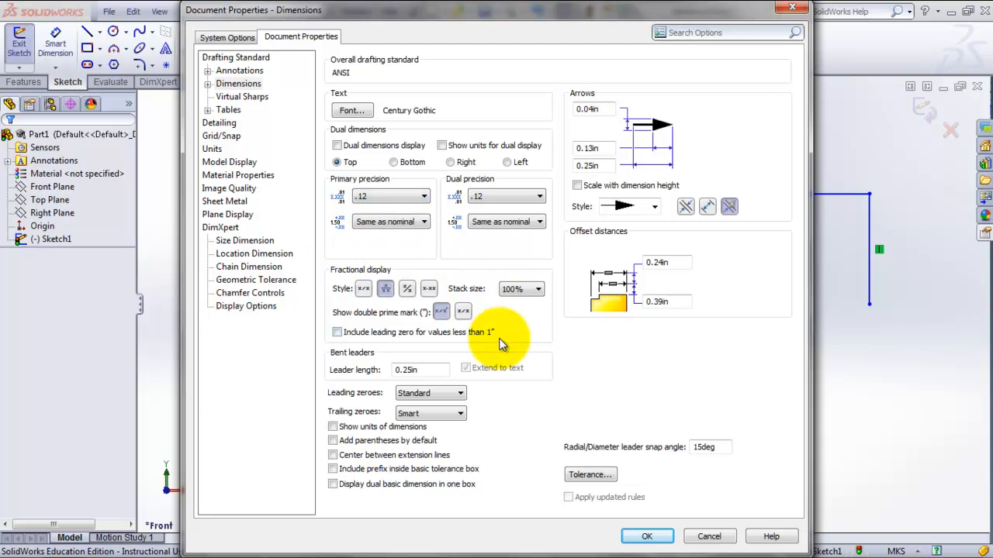
{"action": "left_click", "coordinate": [212, 150]}
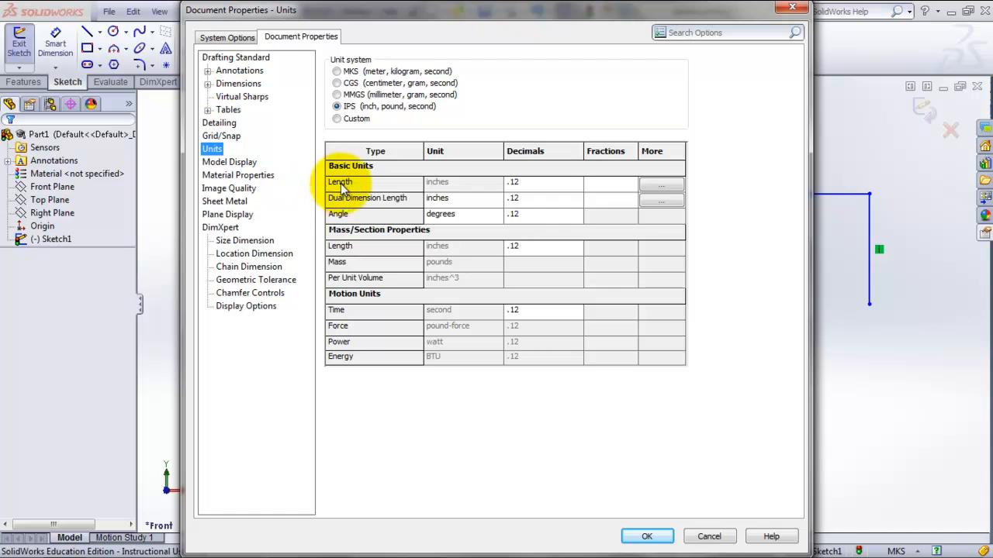
{"action": "left_click", "coordinate": [647, 537]}
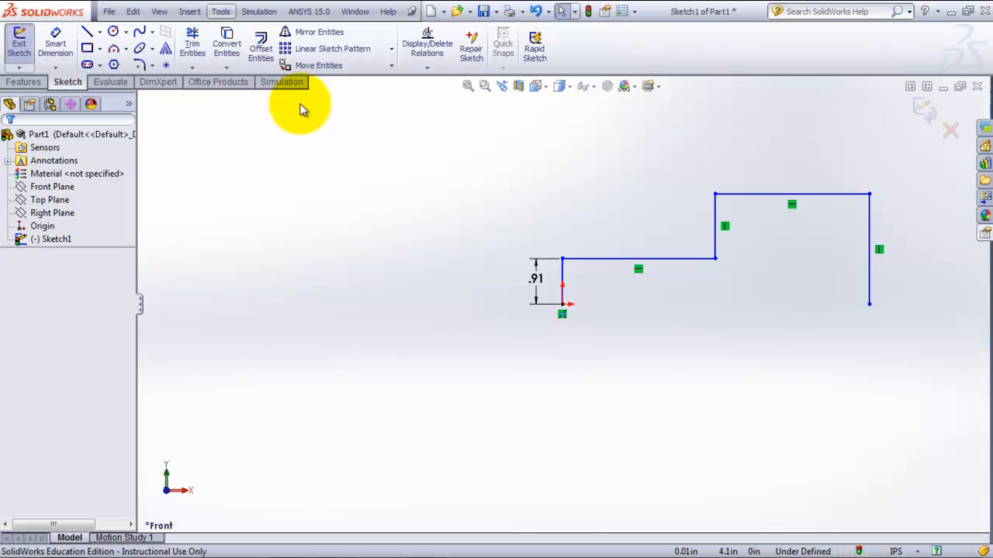
{"action": "left_click", "coordinate": [259, 11]}
{"action": "mouse_move", "coordinate": [222, 11]}
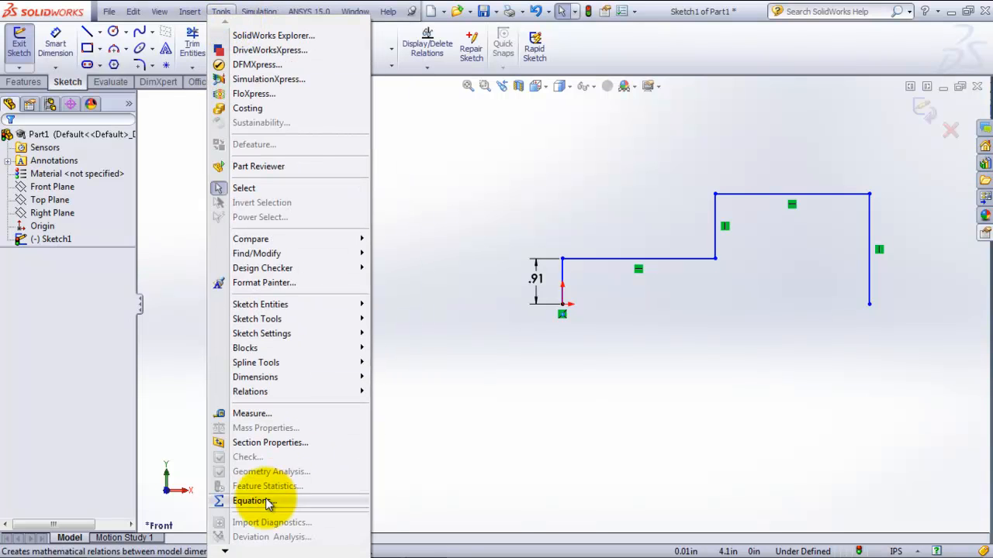
{"action": "mouse_move", "coordinate": [224, 550]}
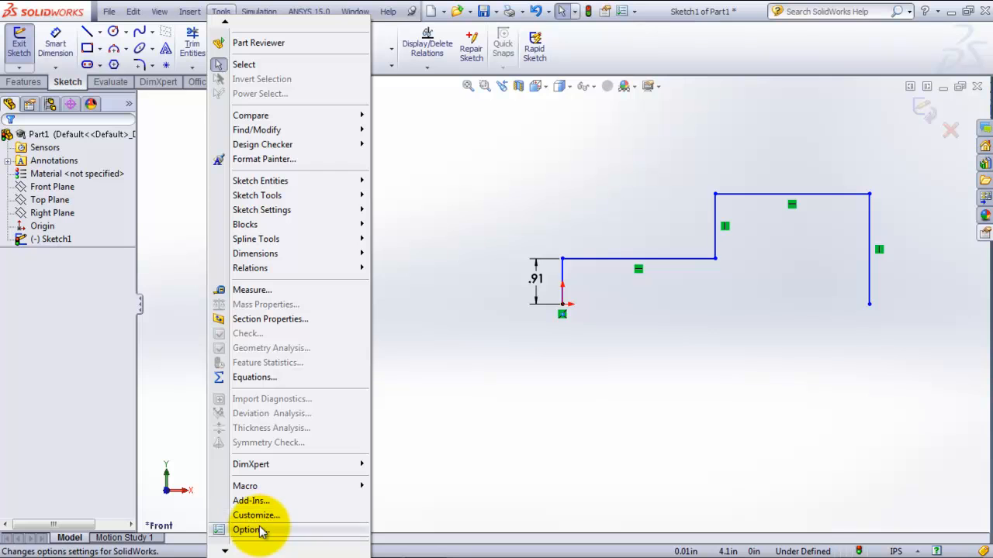
{"action": "left_click", "coordinate": [436, 414]}
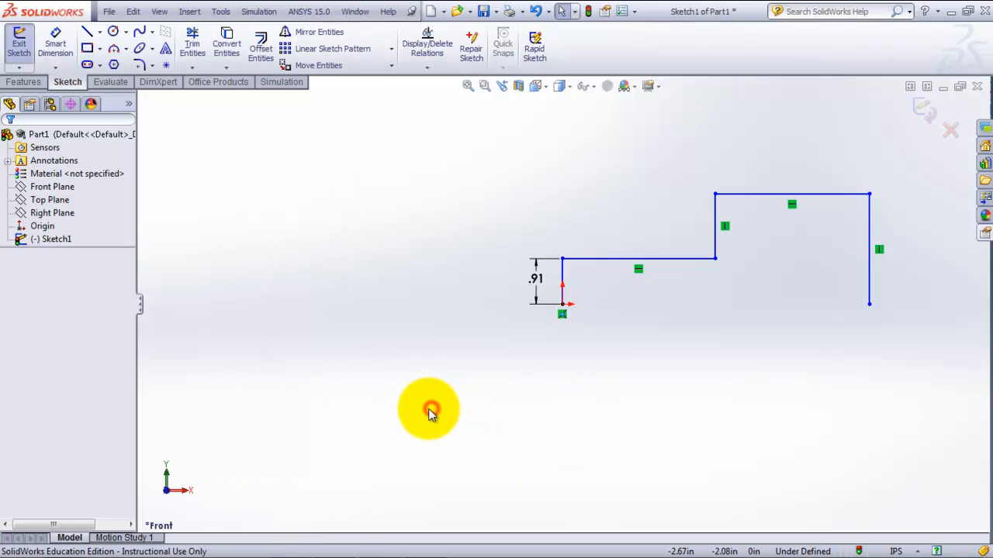
- Set the dimension of the short vertical line at the origin to 0.50 in
{"action": "left_click", "coordinate": [544, 273]}
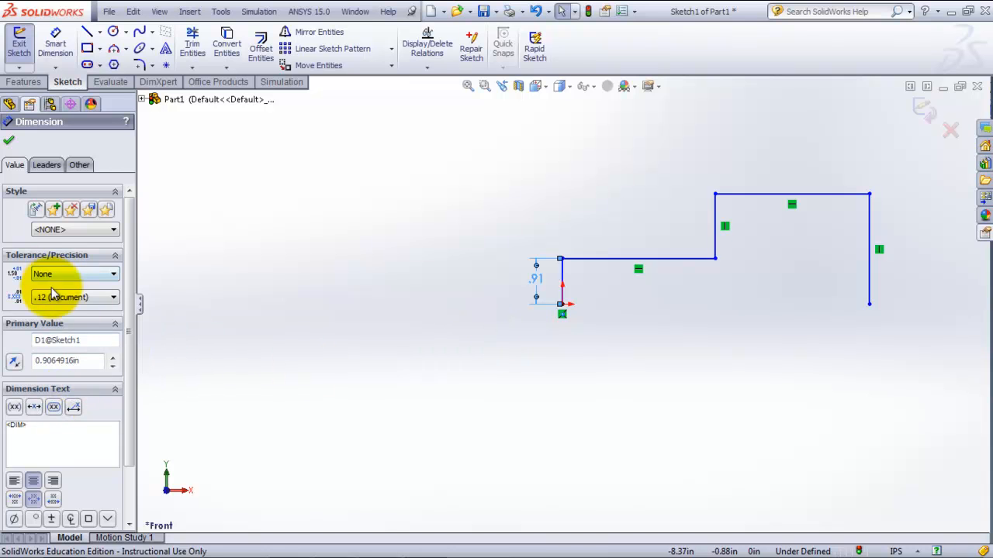
{"action": "left_click", "coordinate": [56, 360]}
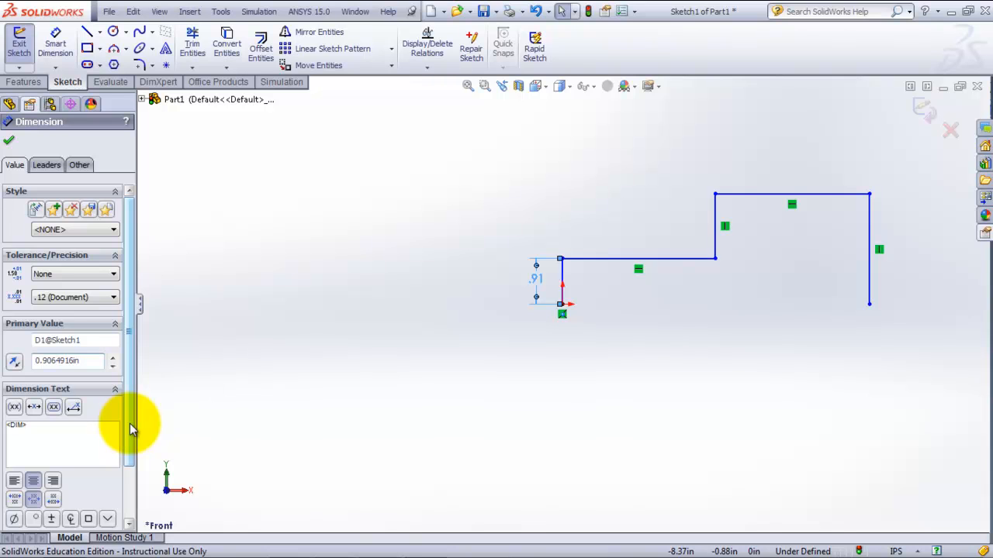
{"action": "key", "text": "ctrl+a"}
{"action": "type", "text": "0"}
{"action": "key", "text": "Return"}
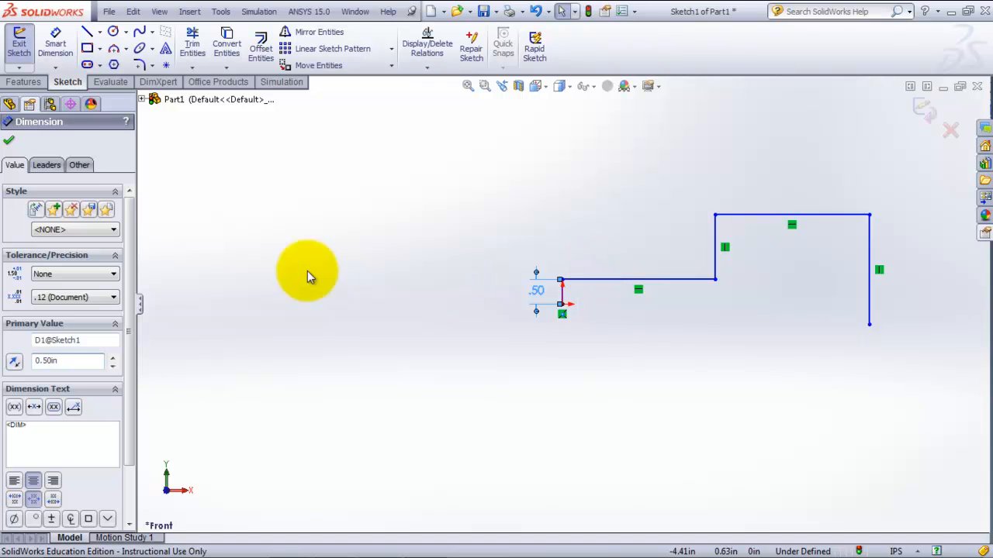
{"action": "left_click", "coordinate": [9, 141]}
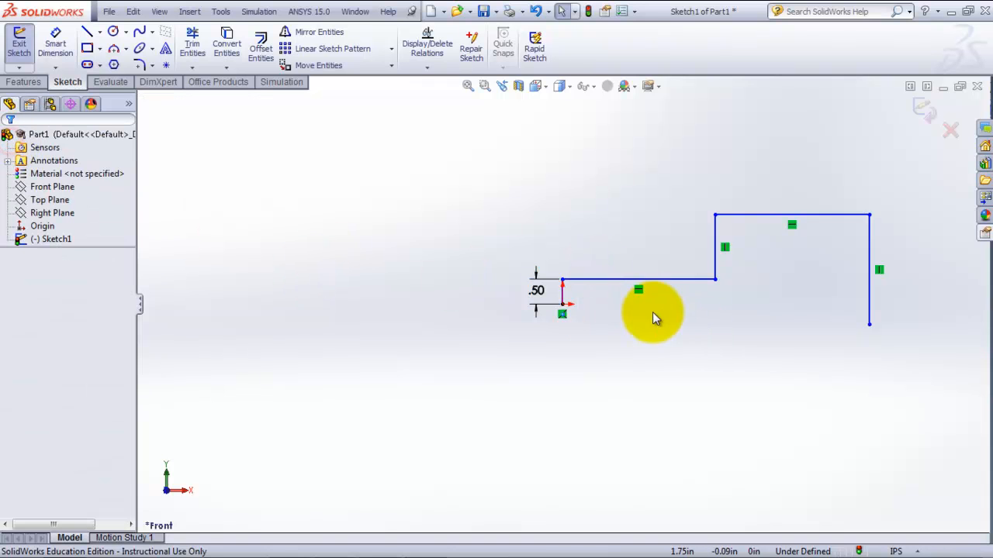
- Dimension the lower horizontal line of the stepped profile at 3 in, placing the dimension above it
{"action": "left_click", "coordinate": [625, 279]}
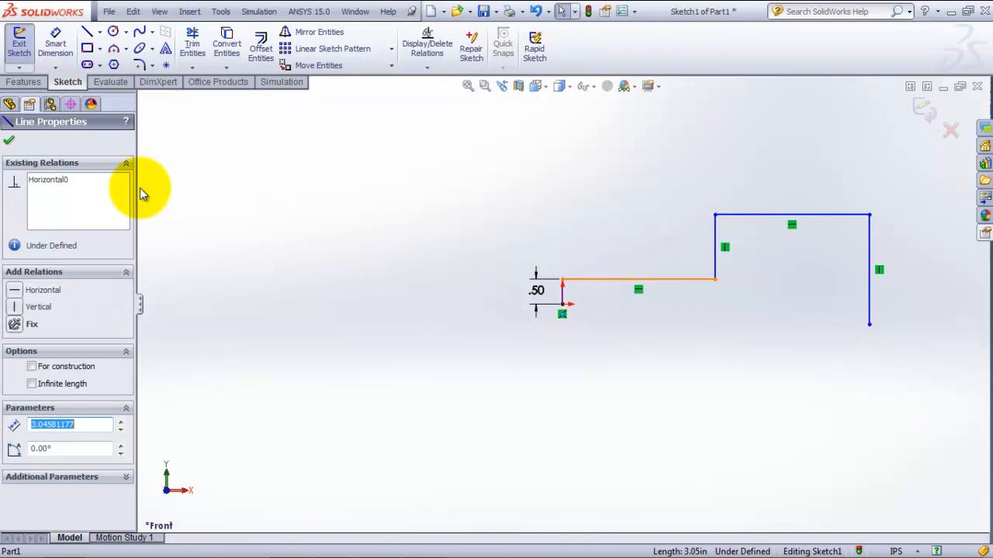
{"action": "left_click", "coordinate": [9, 140]}
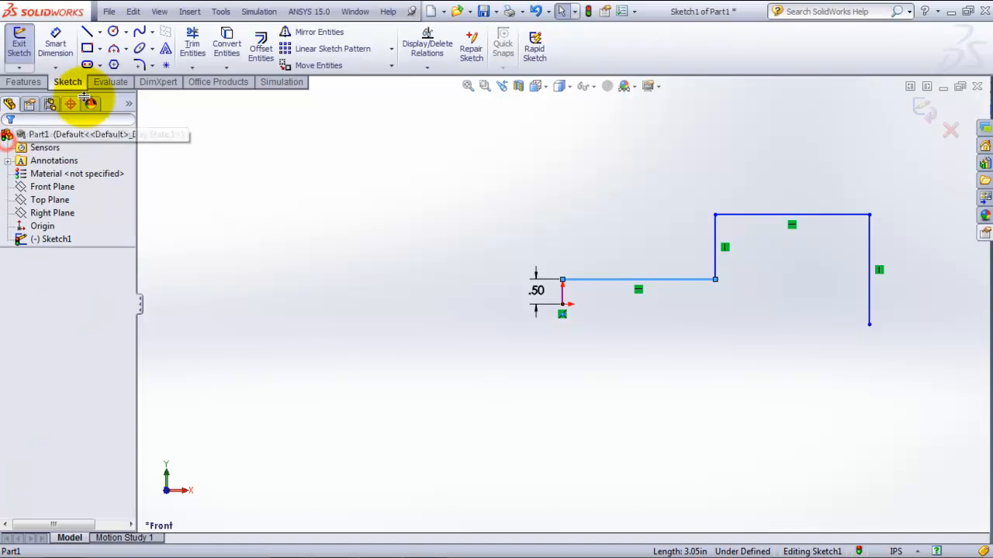
{"action": "left_click", "coordinate": [55, 43]}
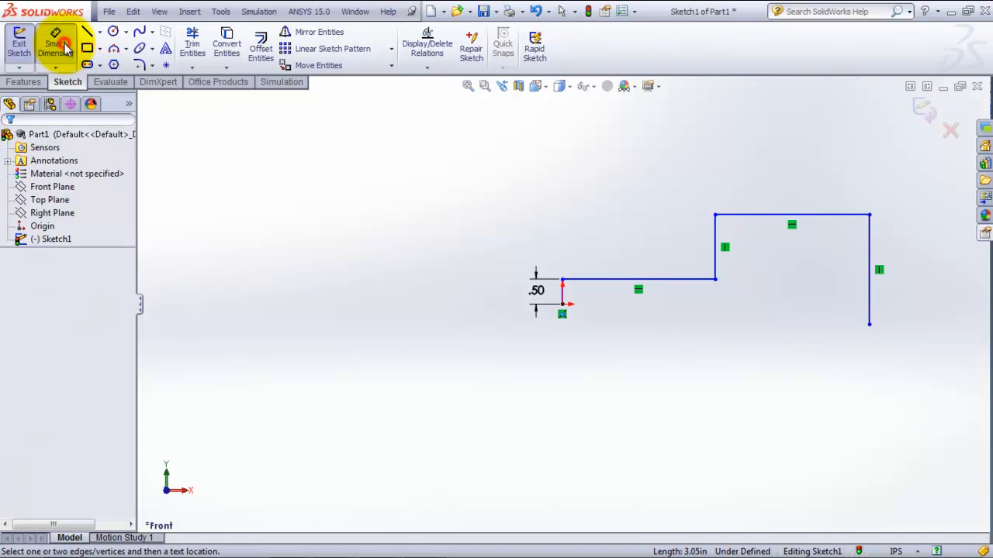
{"action": "left_click", "coordinate": [620, 277]}
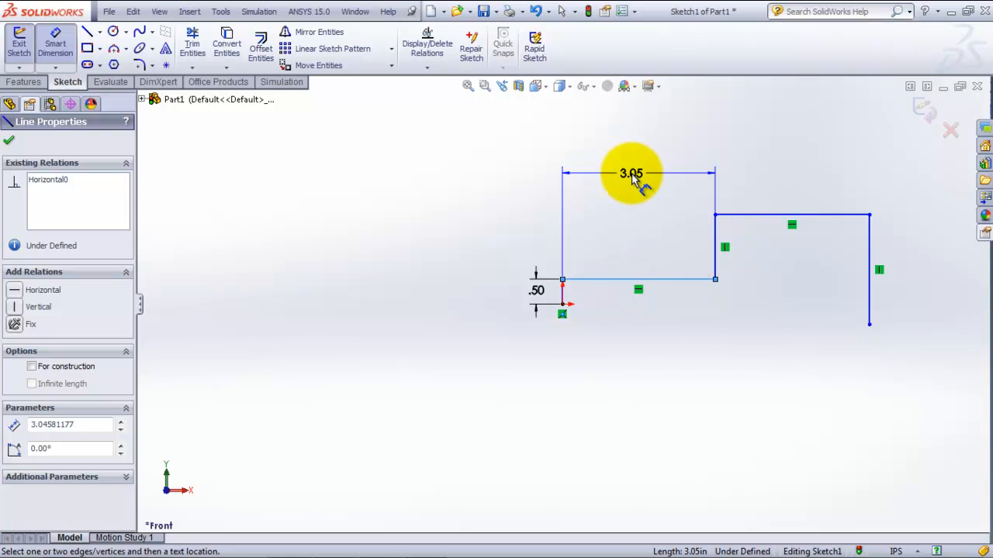
{"action": "left_click", "coordinate": [634, 177]}
{"action": "type", "text": "3"}
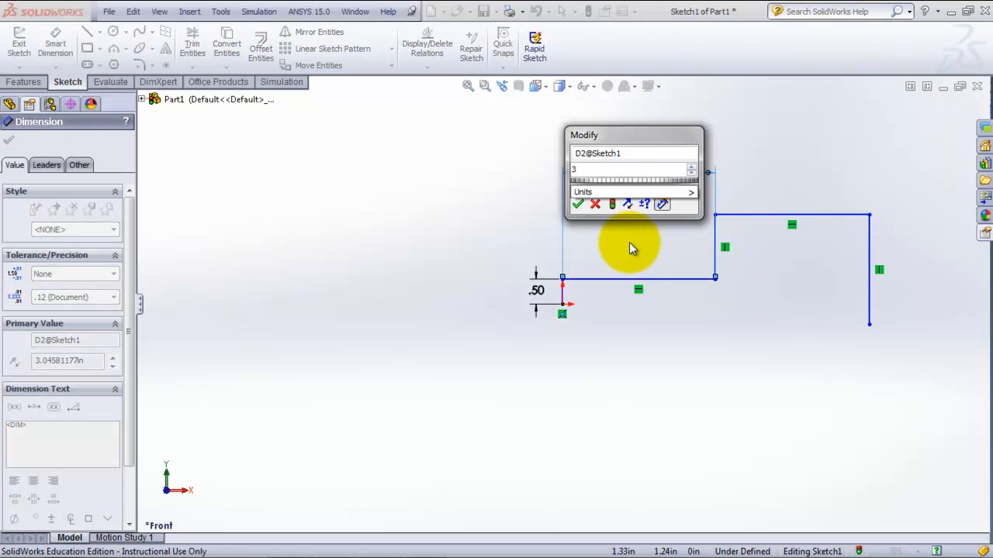
{"action": "key", "text": "Return"}
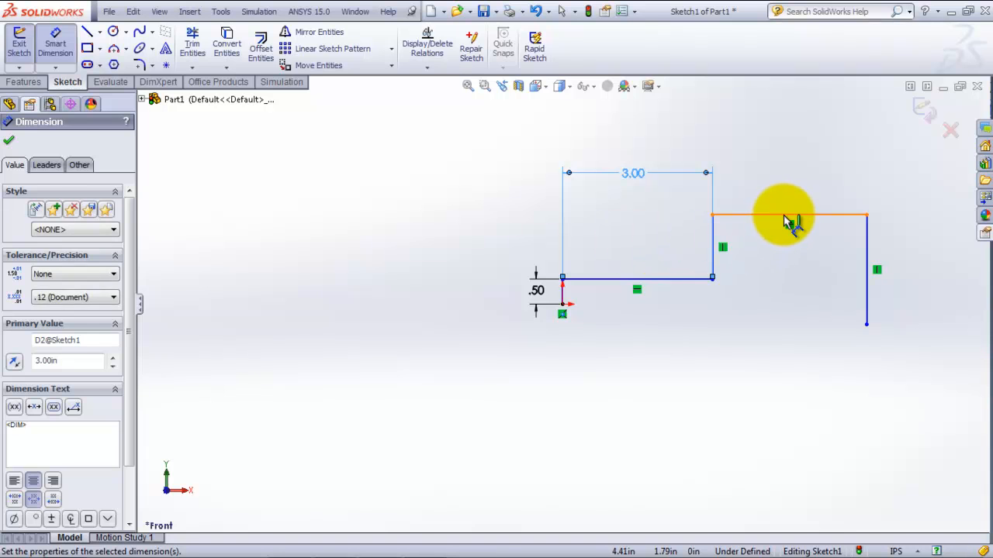
- Dimension the upper horizontal line of the stepped profile at 3 in, placing the dimension above it
{"action": "left_click", "coordinate": [785, 216]}
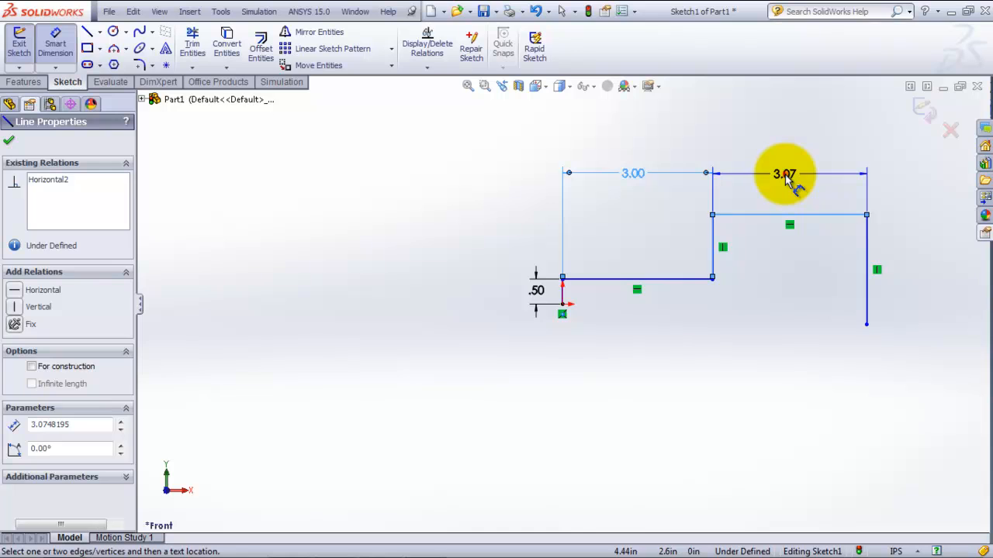
{"action": "left_click", "coordinate": [787, 177]}
{"action": "type", "text": "3"}
{"action": "key", "text": "Return"}
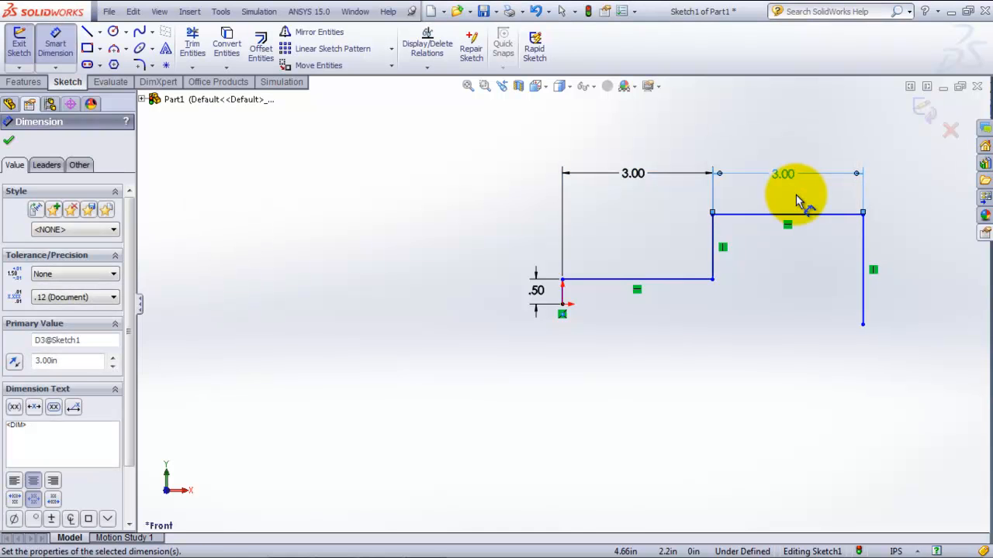
- Dimension the vertical line between the two horizontal steps at 1 in
{"action": "left_click", "coordinate": [721, 247]}
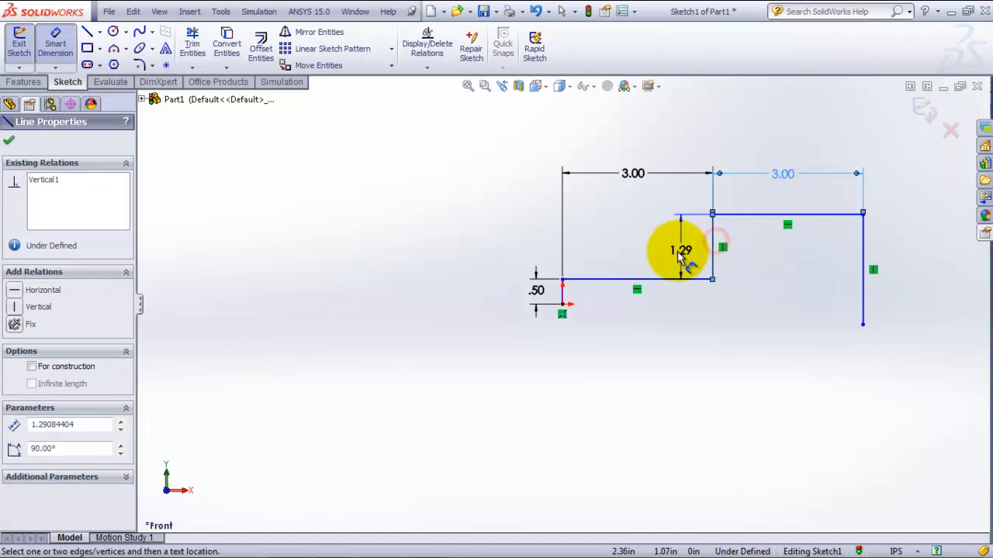
{"action": "left_click", "coordinate": [669, 248]}
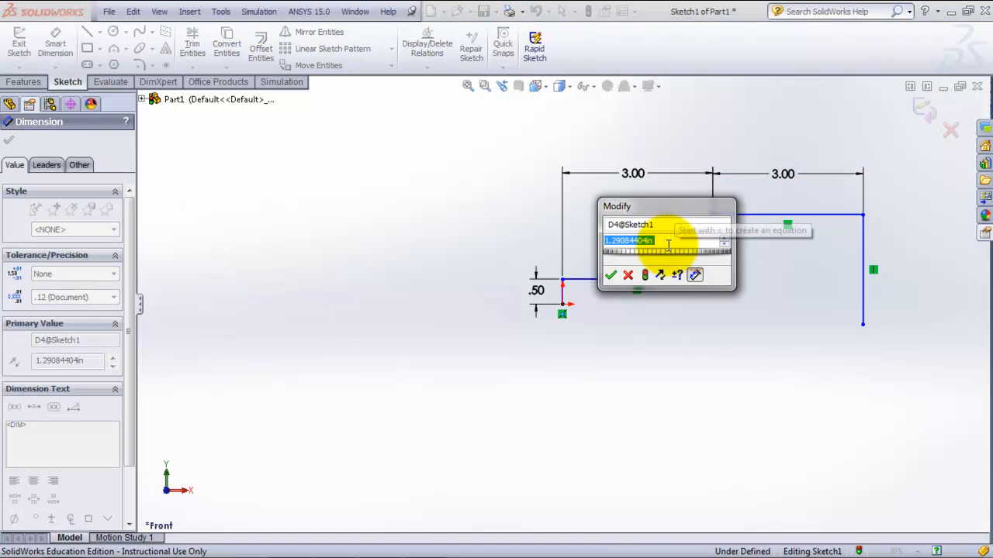
{"action": "type", "text": "1"}
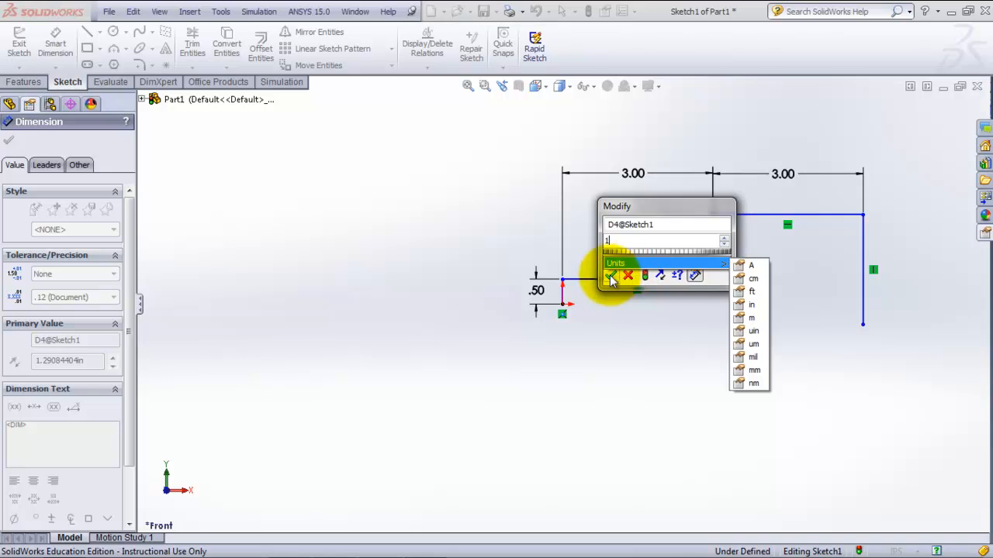
{"action": "left_click", "coordinate": [611, 276]}
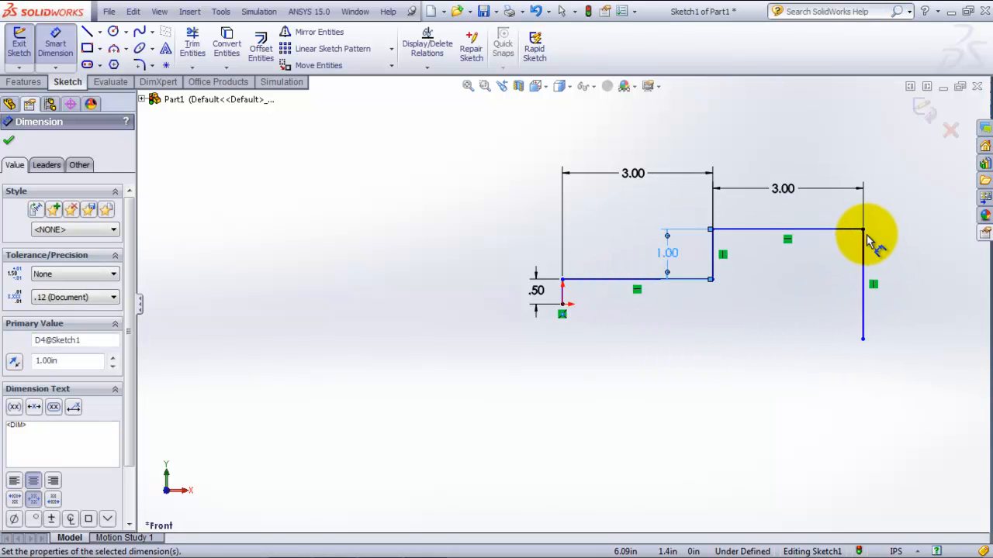
- Dimension the long vertical line at the profile's right end at 1.5 in
{"action": "left_click", "coordinate": [865, 284]}
{"action": "left_click", "coordinate": [904, 282]}
{"action": "type", "text": "1.5"}
{"action": "key", "text": "Return"}
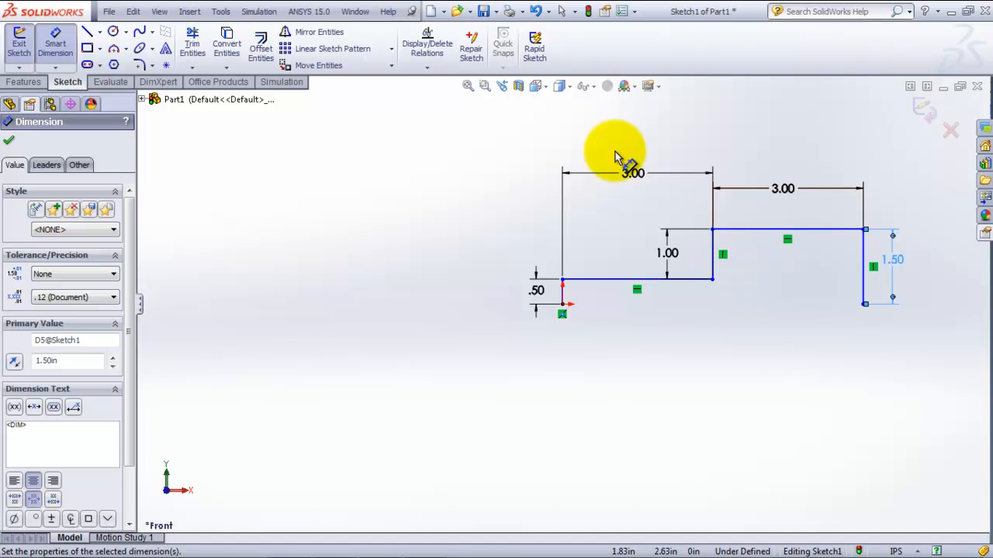
{"action": "left_click", "coordinate": [466, 86]}
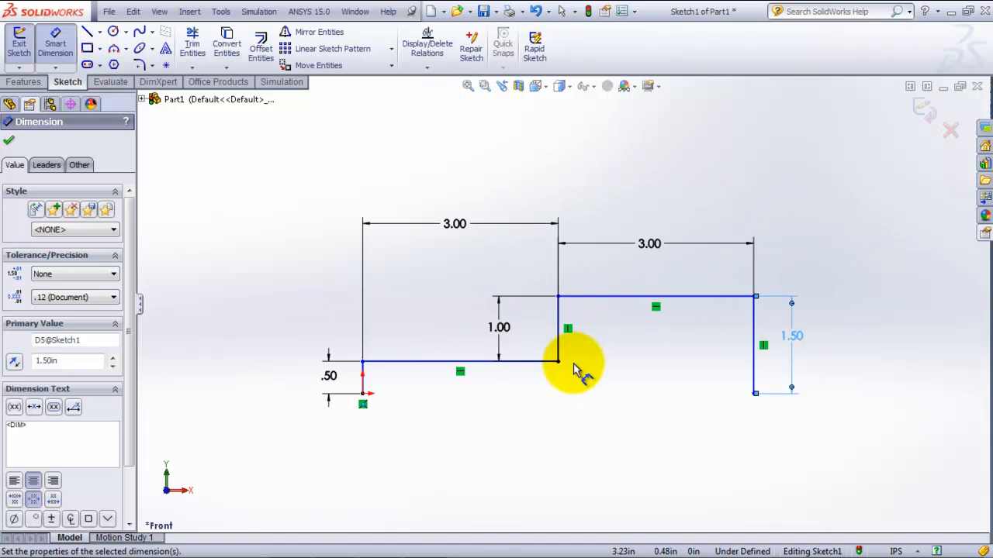
{"action": "scroll", "coordinate": [550, 380], "scroll_direction": "down", "scroll_amount": 5}
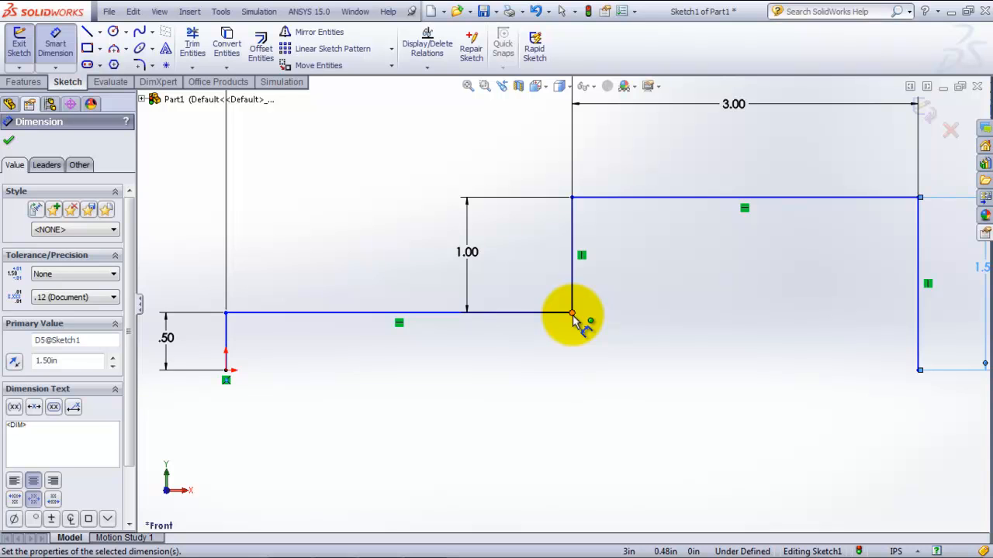
{"action": "scroll", "coordinate": [573, 320], "scroll_direction": "down", "scroll_amount": 3}
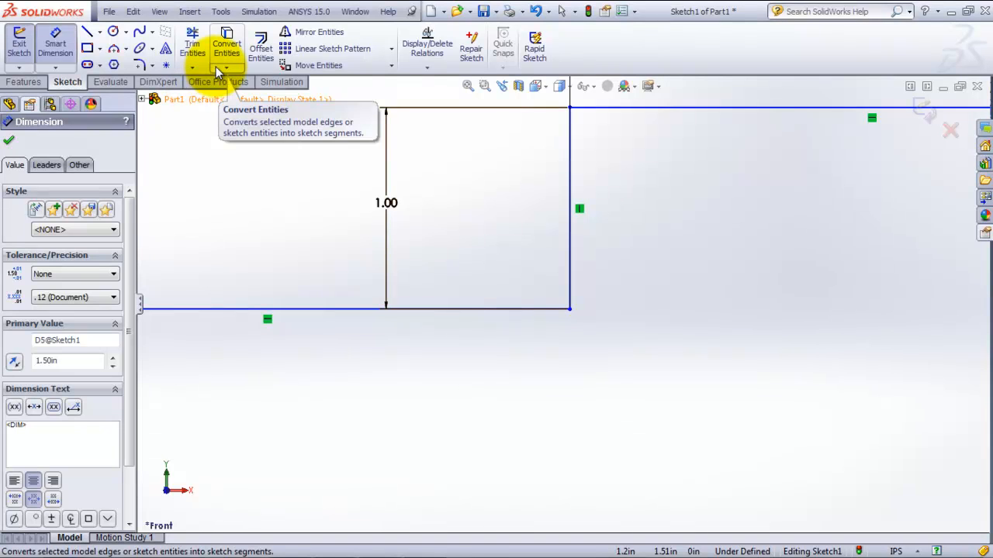
- Fillet the inside corner between the lower horizontal line and the step's vertical line with a 0.10 in radius
{"action": "left_click", "coordinate": [142, 65]}
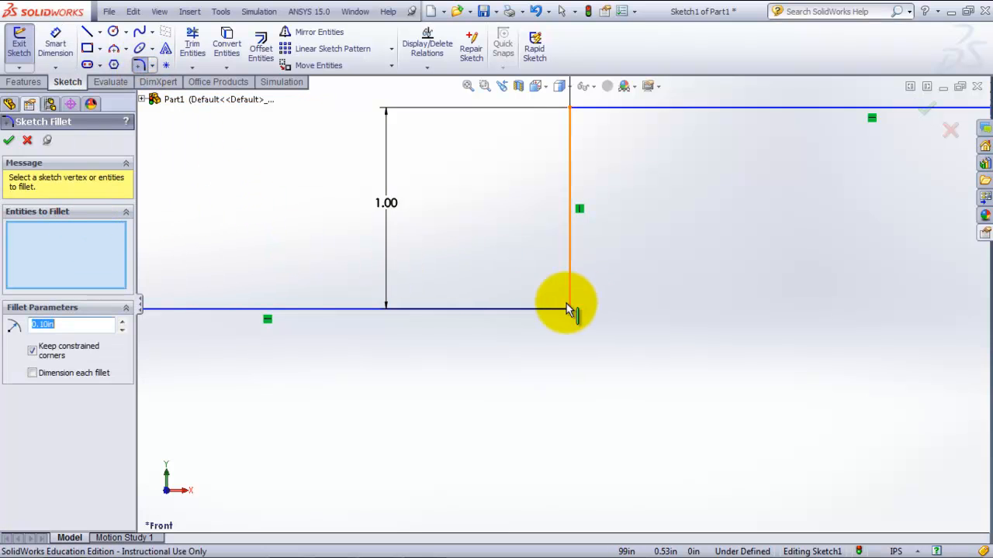
{"action": "left_click", "coordinate": [526, 308]}
{"action": "left_click", "coordinate": [572, 277]}
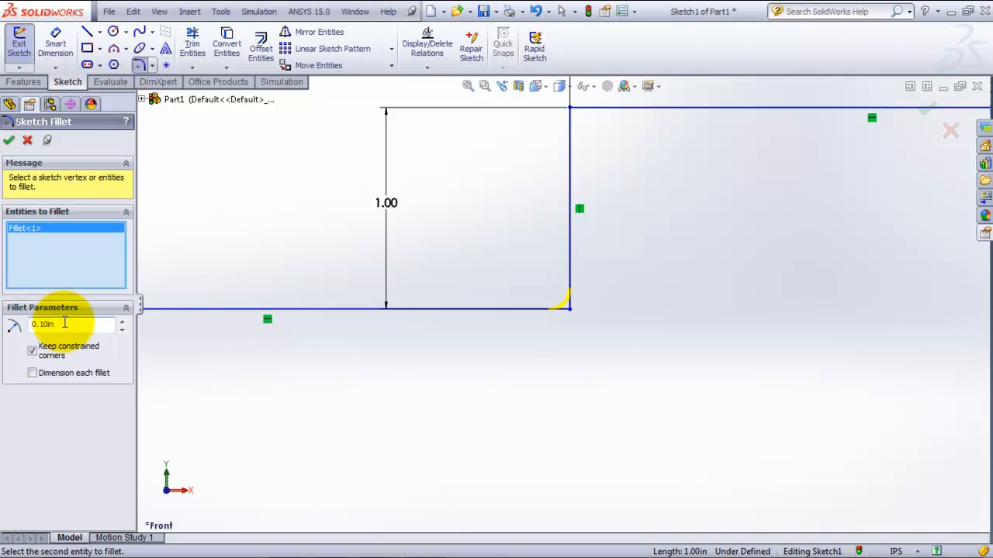
{"action": "left_click", "coordinate": [9, 140]}
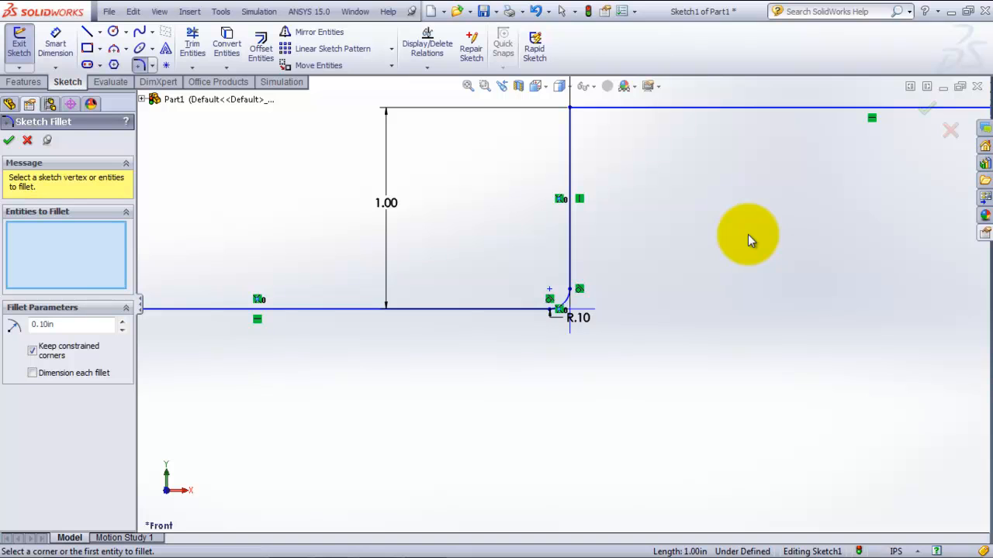
{"action": "key", "text": "alt+Tab"}
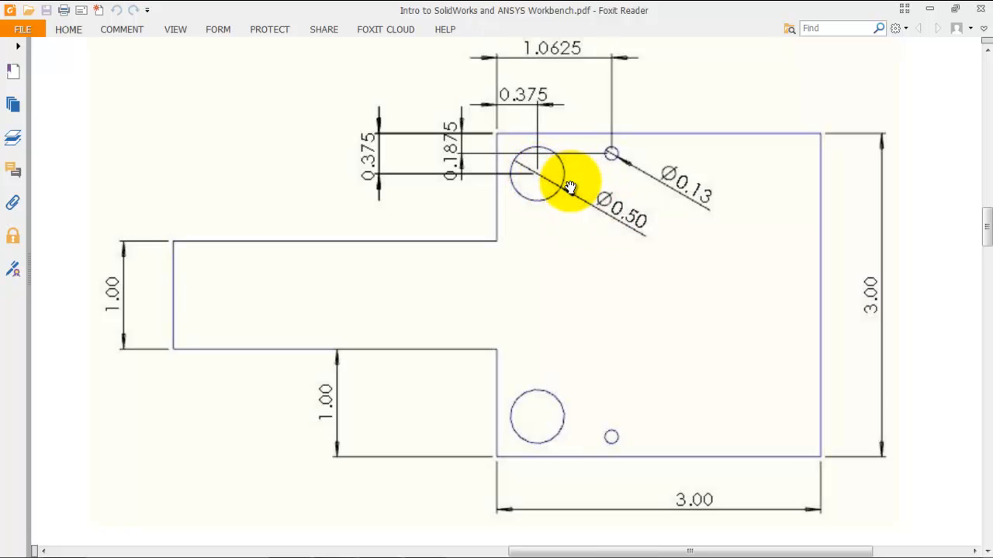
{"action": "key", "text": "alt+Tab"}
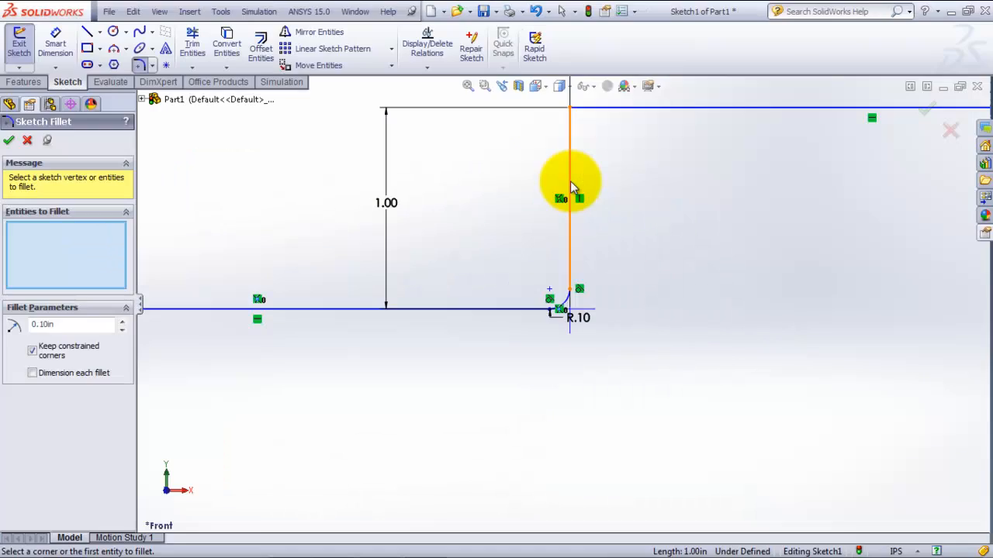
{"action": "left_click", "coordinate": [10, 140]}
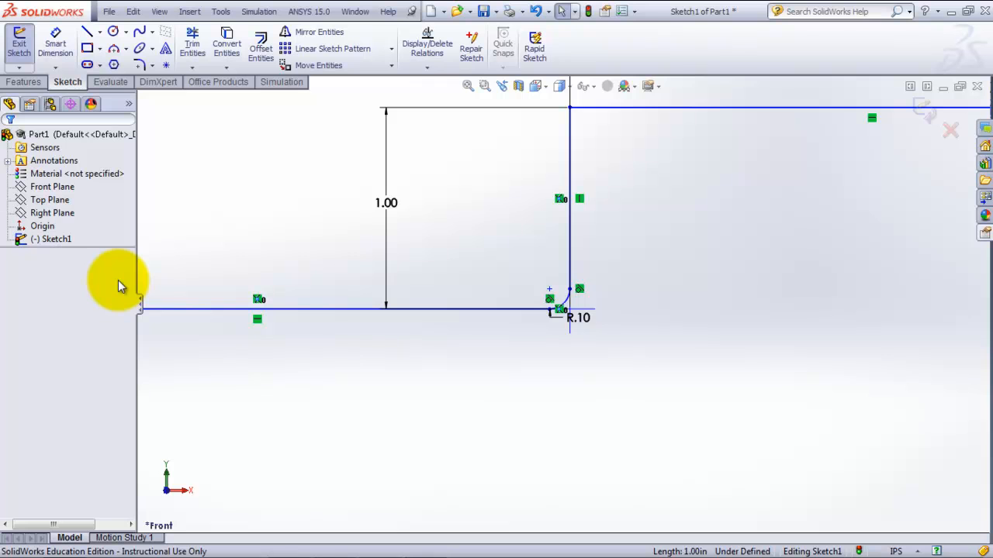
- Sketch two circles below the upper horizontal line: one about 0.39 in across near the step, a smaller one about 0.16 in across beside it
{"action": "left_click", "coordinate": [113, 31]}
{"action": "left_click_drag", "start_coordinate": [625, 176], "coordinate": [654, 202]}
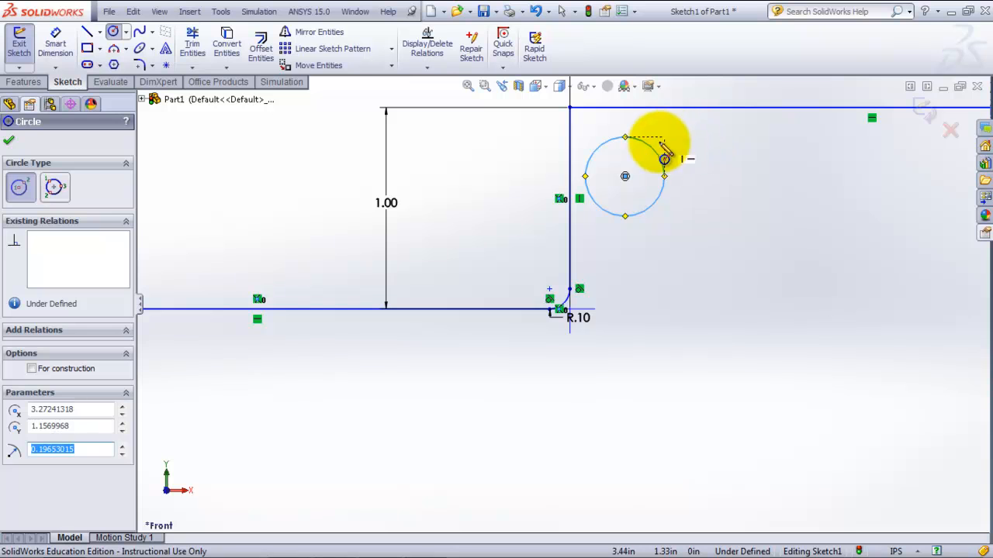
{"action": "left_click_drag", "start_coordinate": [698, 152], "coordinate": [708, 162]}
{"action": "key", "text": "Escape"}
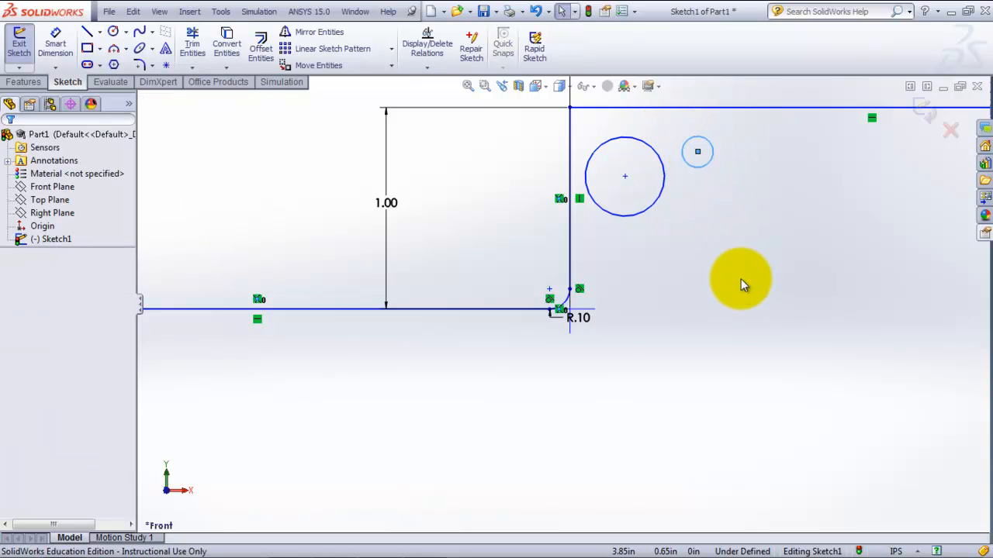
- Dimension the small circle's diameter at 0.125 in and set that dimension's precision to three decimal places
{"action": "left_click", "coordinate": [55, 43]}
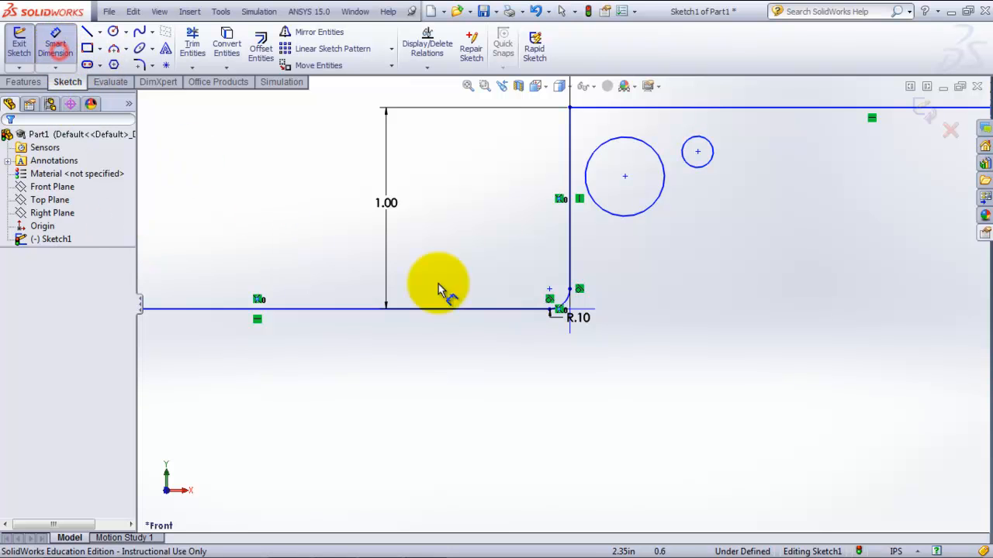
{"action": "left_click", "coordinate": [713, 169]}
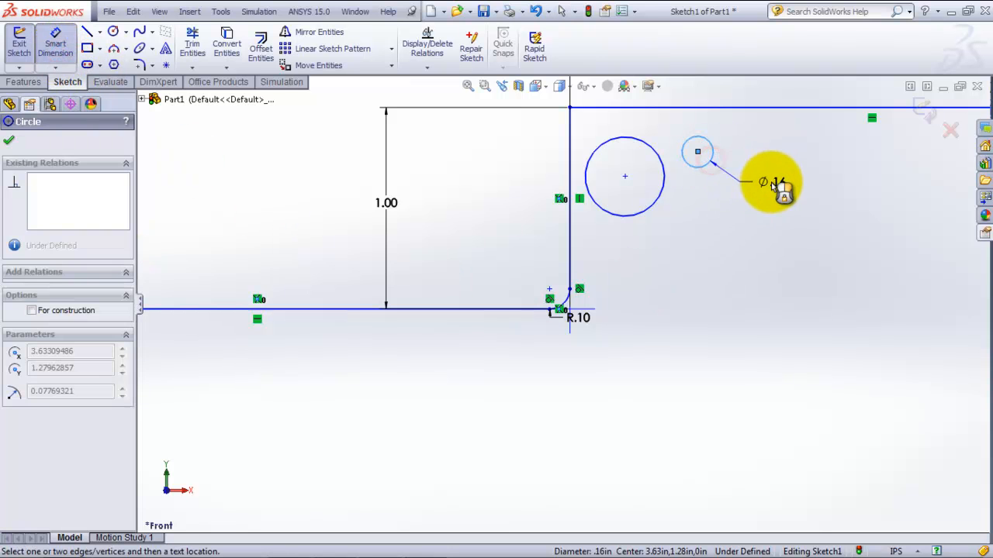
{"action": "left_click", "coordinate": [771, 182]}
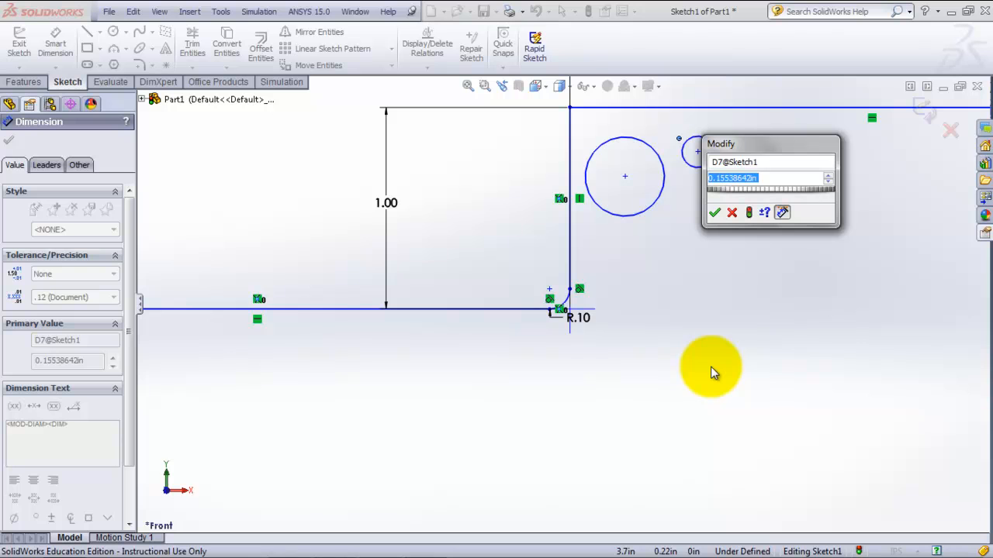
{"action": "type", "text": "0.125"}
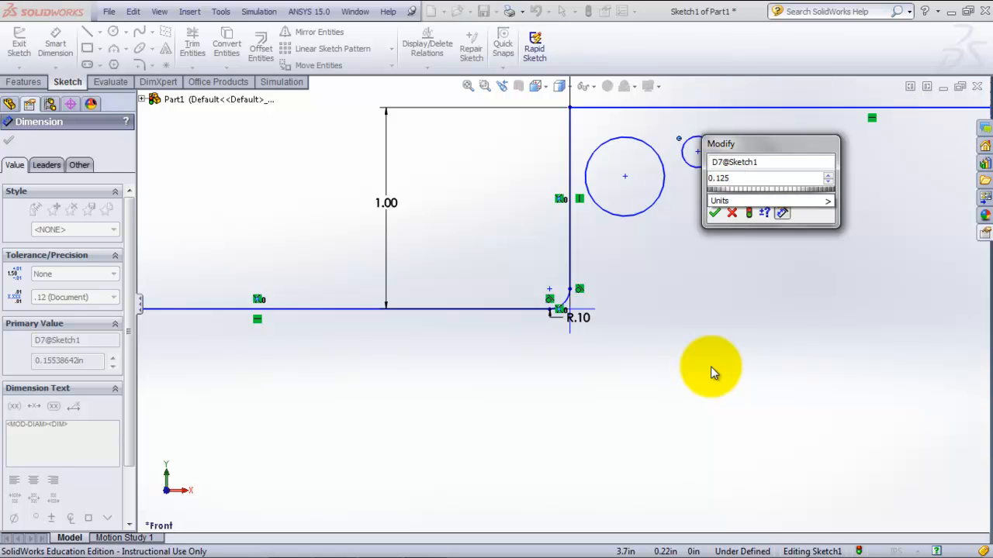
{"action": "key", "text": "Return"}
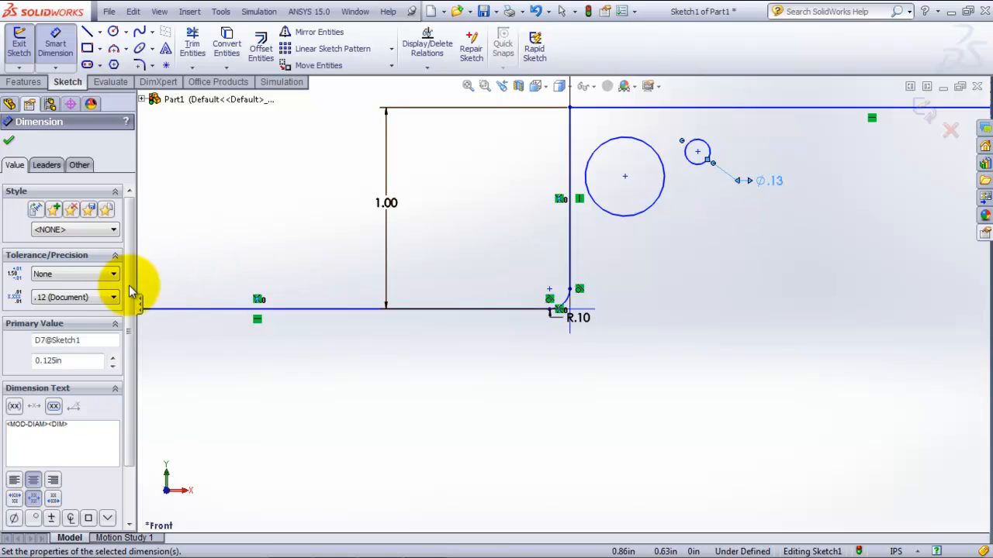
{"action": "left_click", "coordinate": [66, 297]}
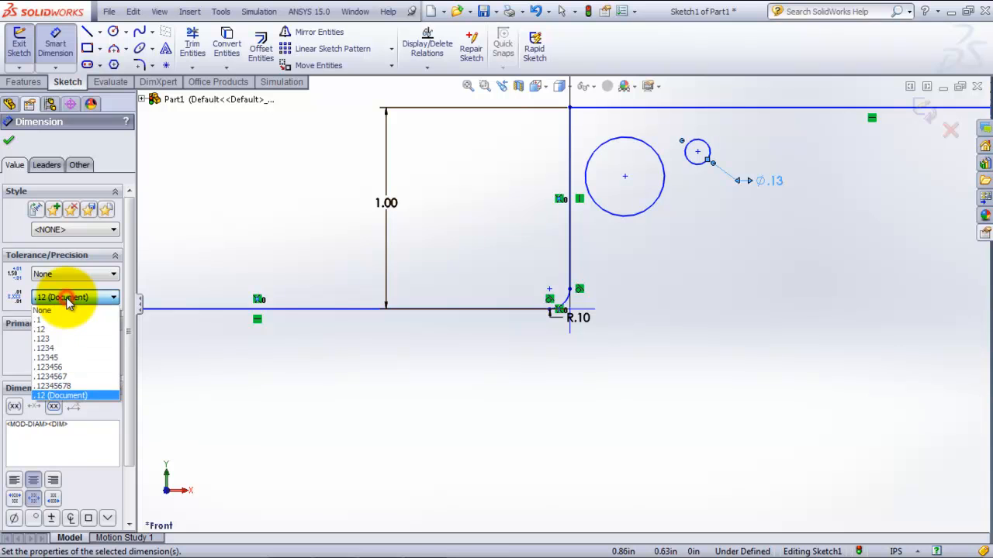
{"action": "left_click", "coordinate": [65, 340]}
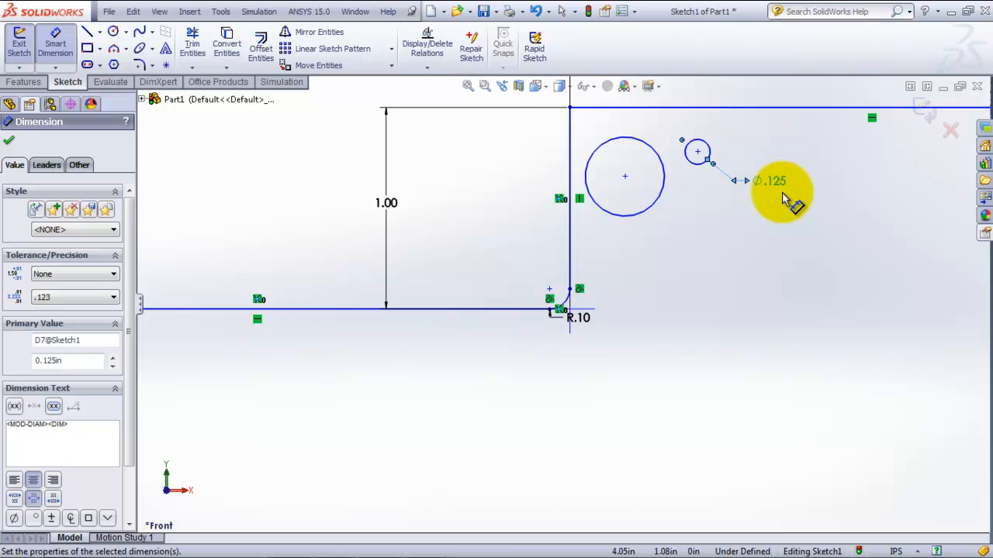
{"action": "left_click", "coordinate": [10, 142]}
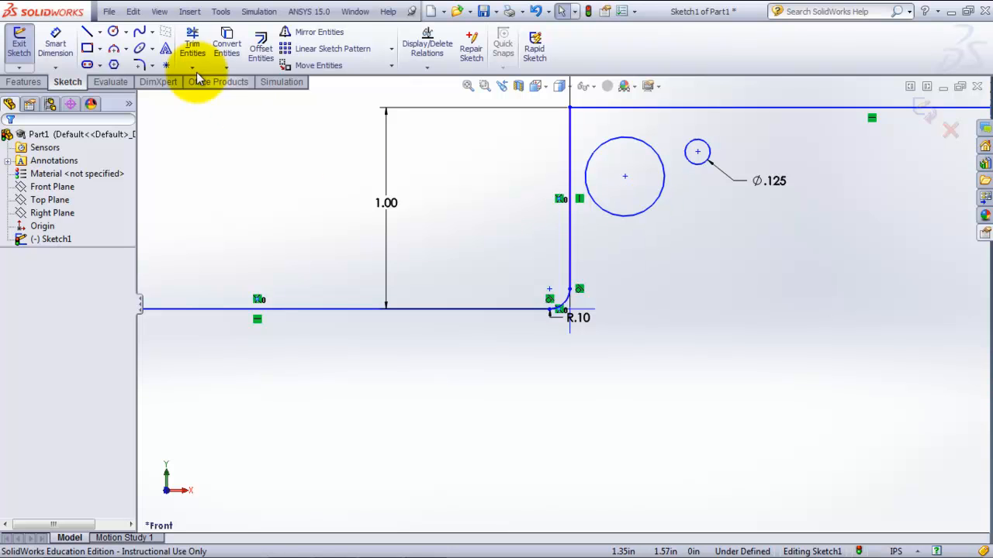
- Dimension the large circle's diameter at 0.5 in
{"action": "left_click", "coordinate": [55, 43]}
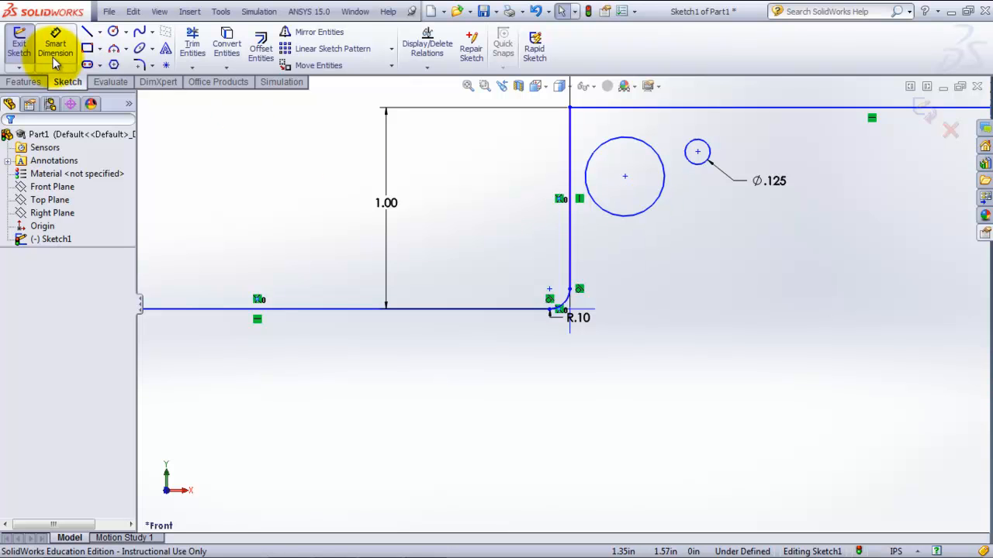
{"action": "left_click", "coordinate": [657, 209]}
{"action": "left_click", "coordinate": [712, 237]}
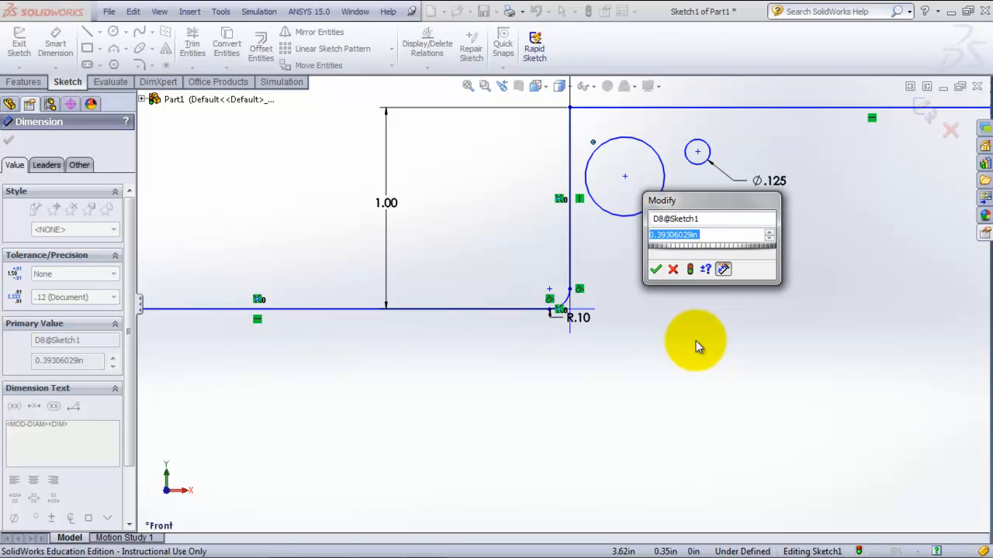
{"action": "type", "text": "0.5"}
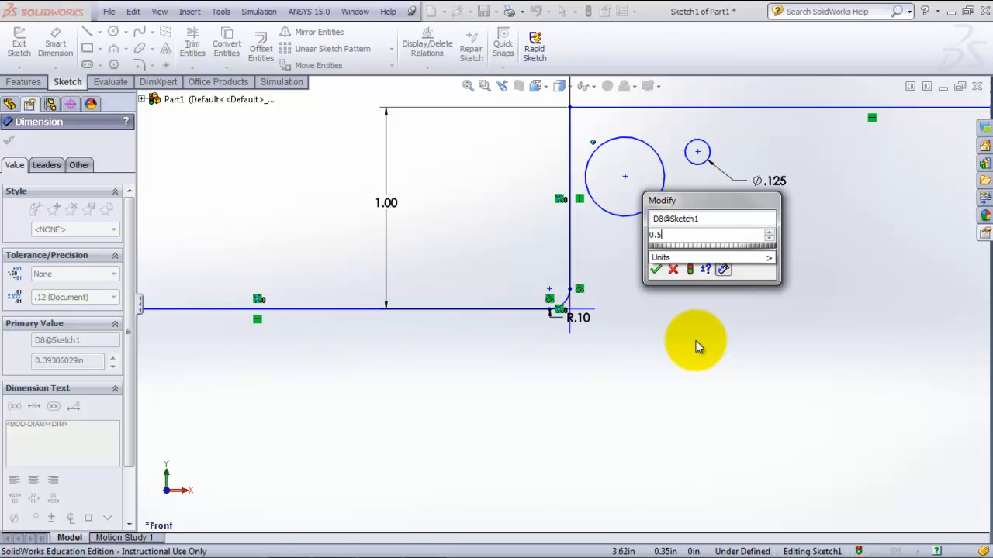
{"action": "key", "text": "Return"}
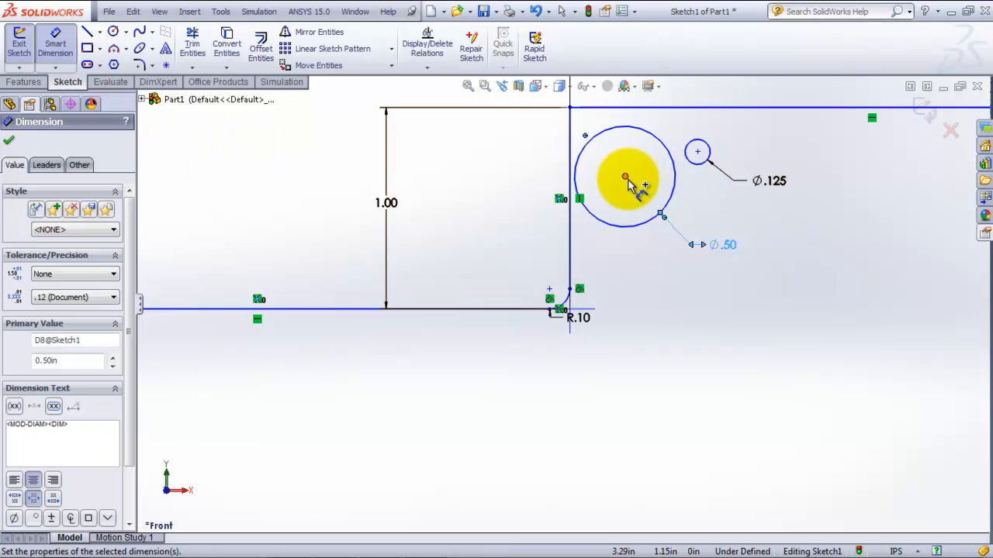
- Dimension the large circle's center 0.375 in horizontally from the step's vertical line, displayed with three decimal places
{"action": "left_click_drag", "start_coordinate": [626, 178], "coordinate": [571, 166]}
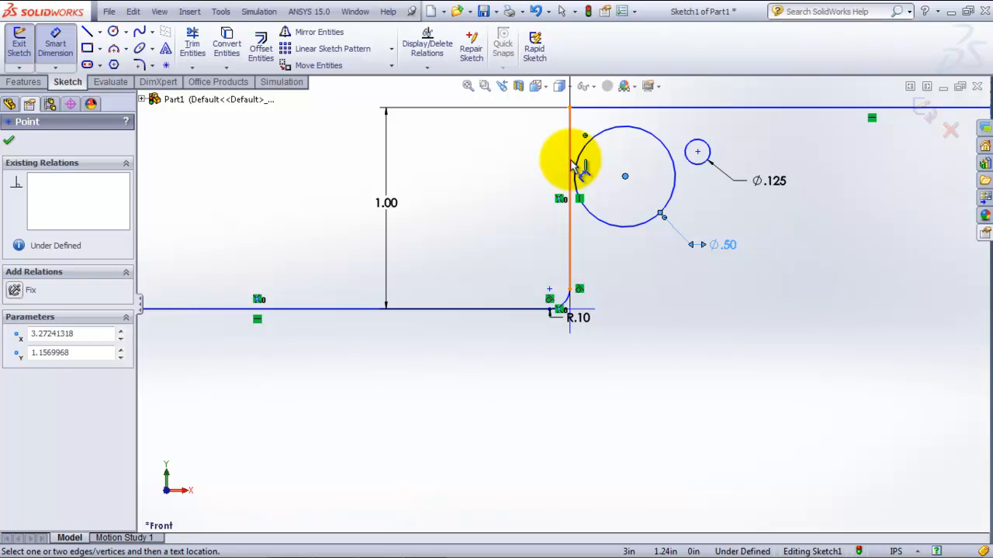
{"action": "left_click", "coordinate": [572, 163]}
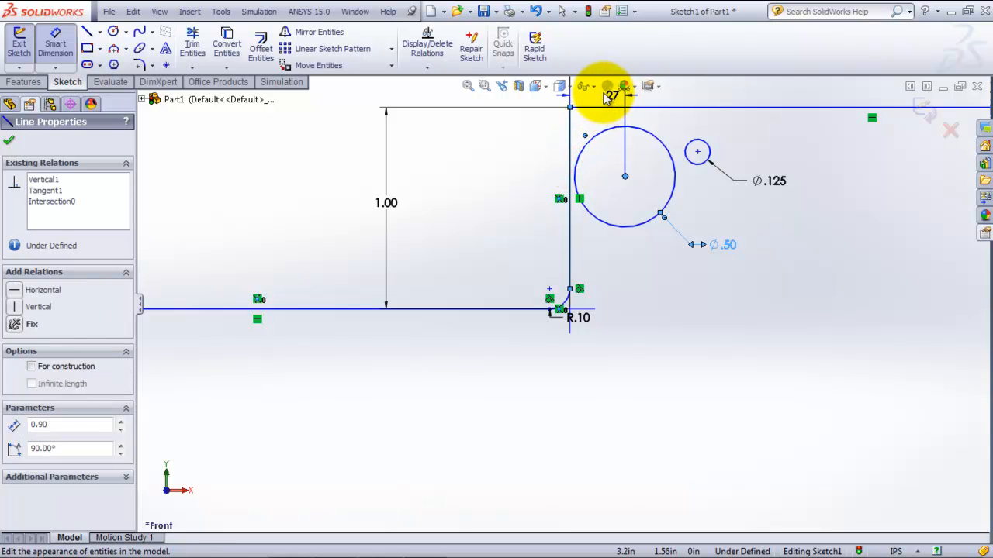
{"action": "scroll", "coordinate": [619, 159], "scroll_direction": "up", "scroll_amount": 3}
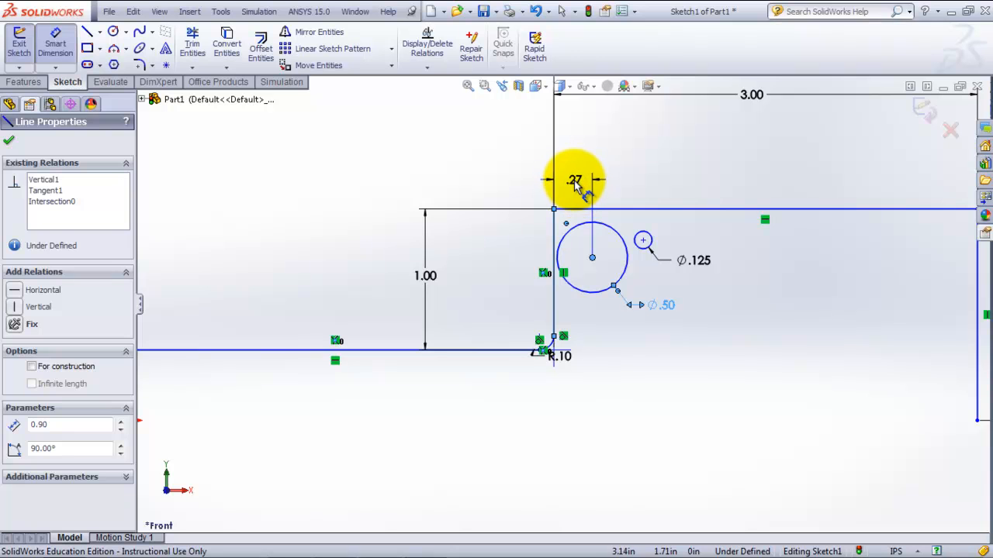
{"action": "left_click", "coordinate": [575, 182]}
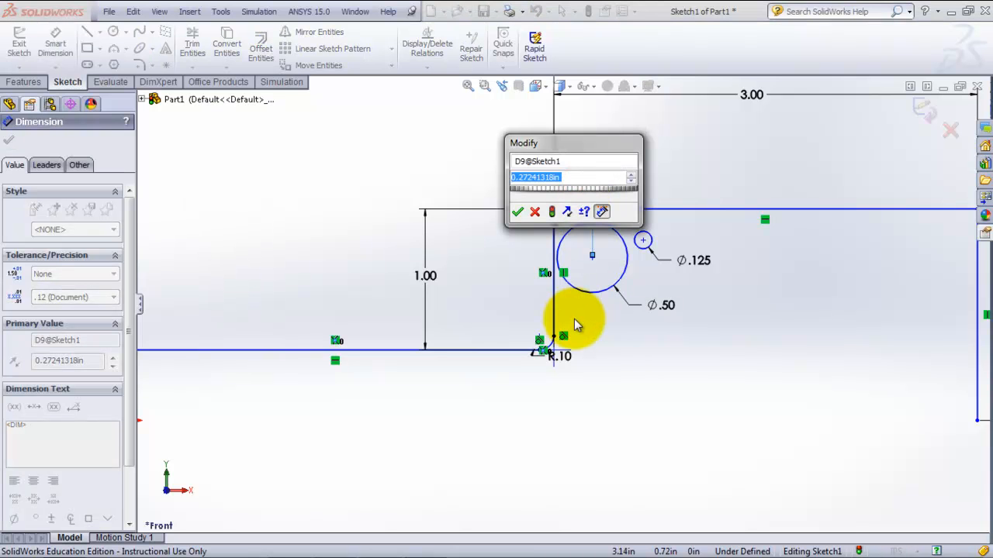
{"action": "type", "text": "0.375"}
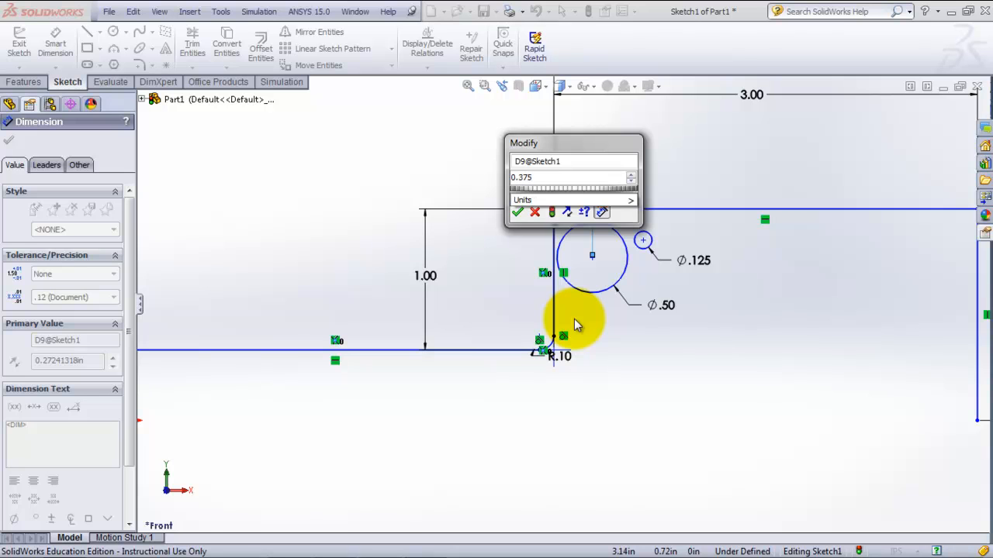
{"action": "key", "text": "Return"}
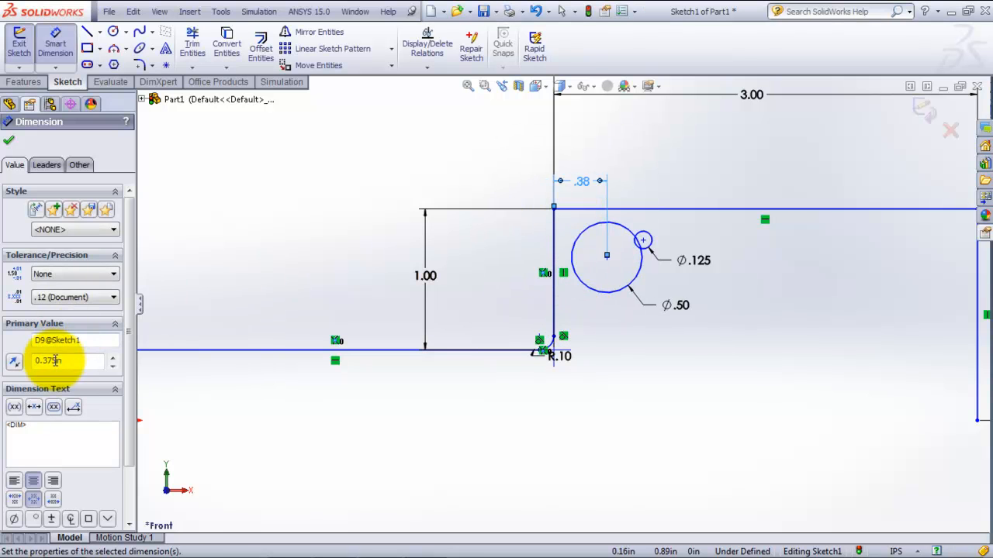
{"action": "left_click", "coordinate": [58, 297]}
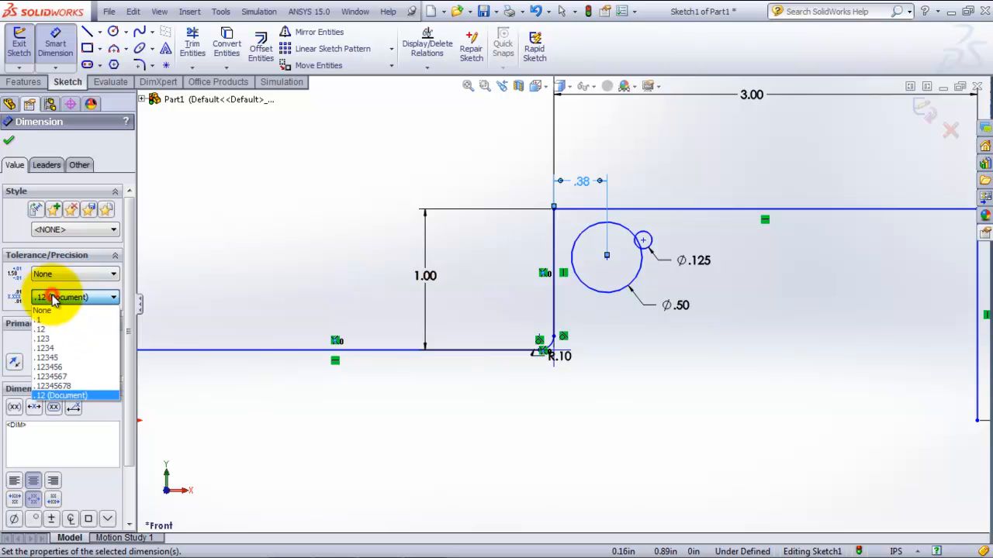
{"action": "left_click", "coordinate": [45, 340]}
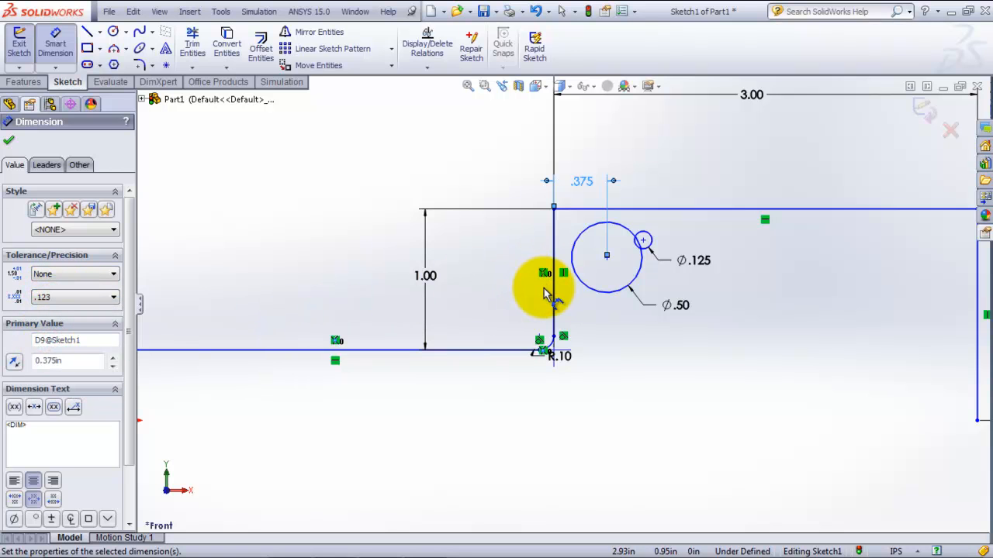
- Dimension the small circle's center 1.0625 in horizontally from the step's vertical line, displayed with four decimal places
{"action": "left_click", "coordinate": [642, 240]}
{"action": "left_click", "coordinate": [554, 237]}
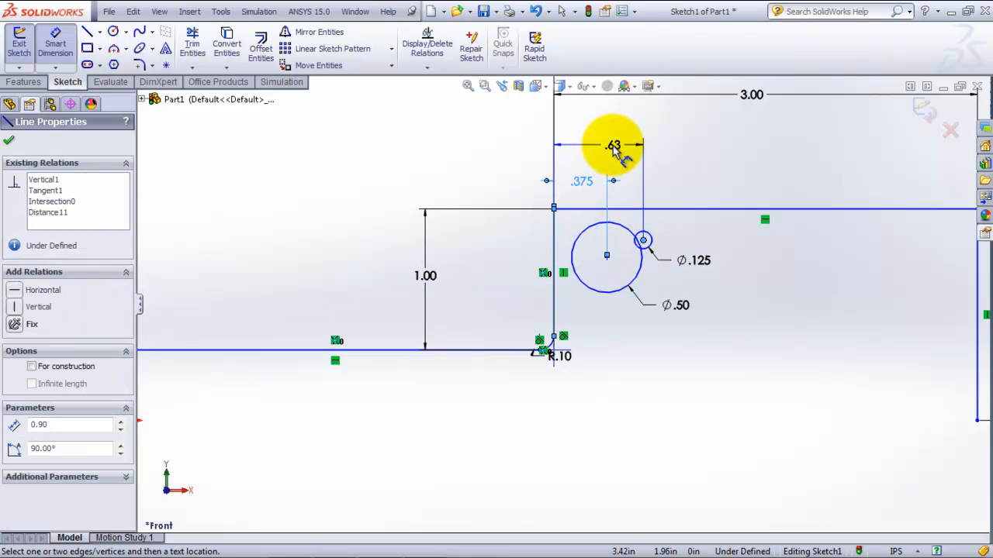
{"action": "left_click", "coordinate": [615, 147]}
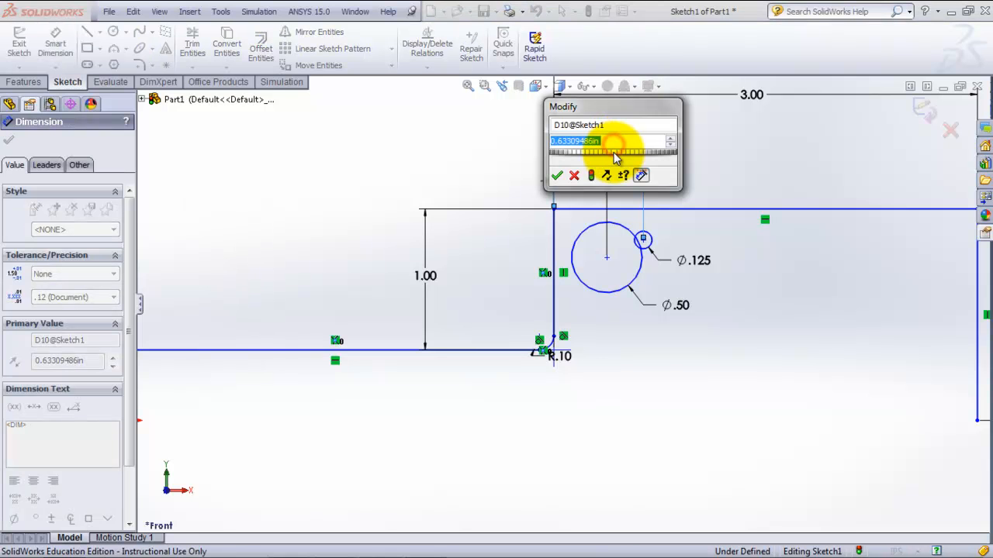
{"action": "type", "text": "1.0625"}
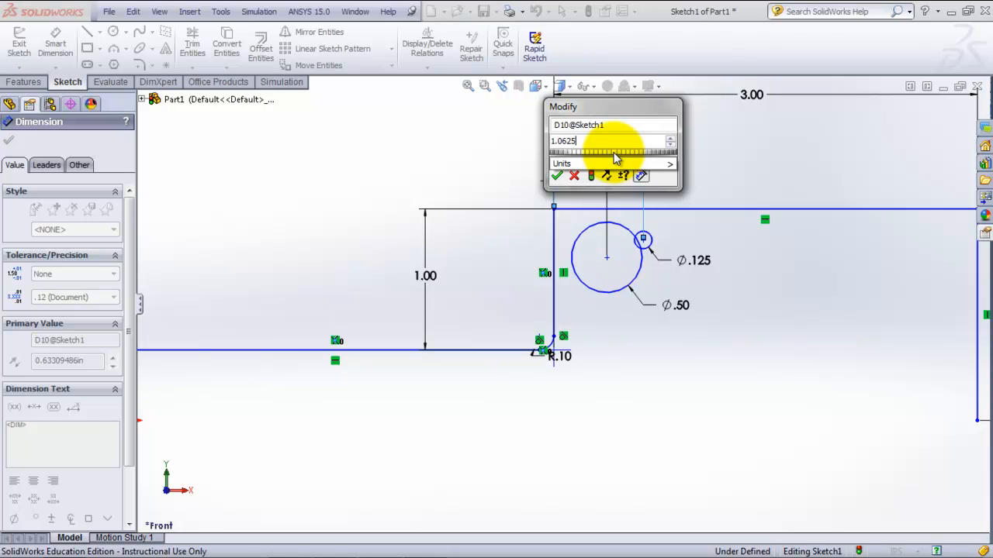
{"action": "key", "text": "Return"}
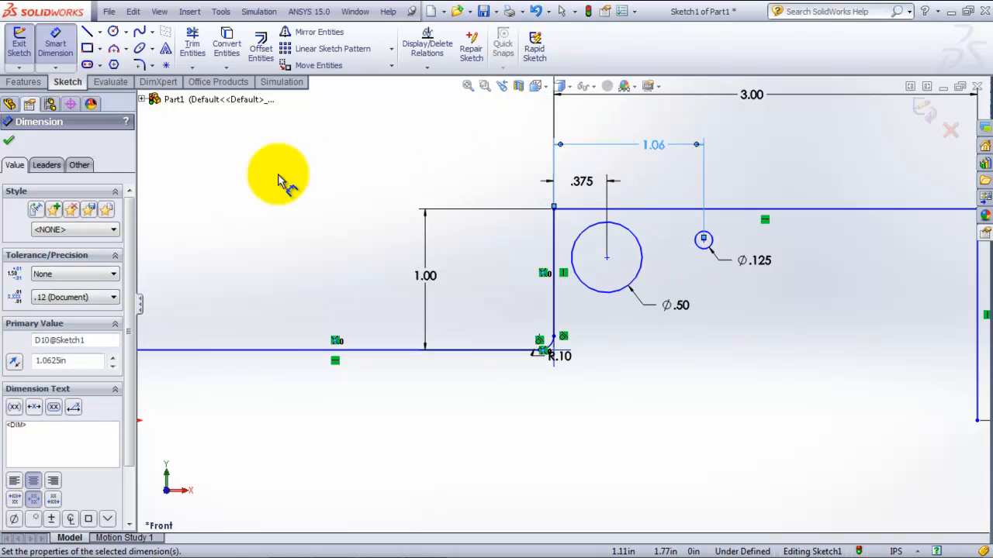
{"action": "left_click", "coordinate": [89, 297]}
{"action": "left_click", "coordinate": [87, 349]}
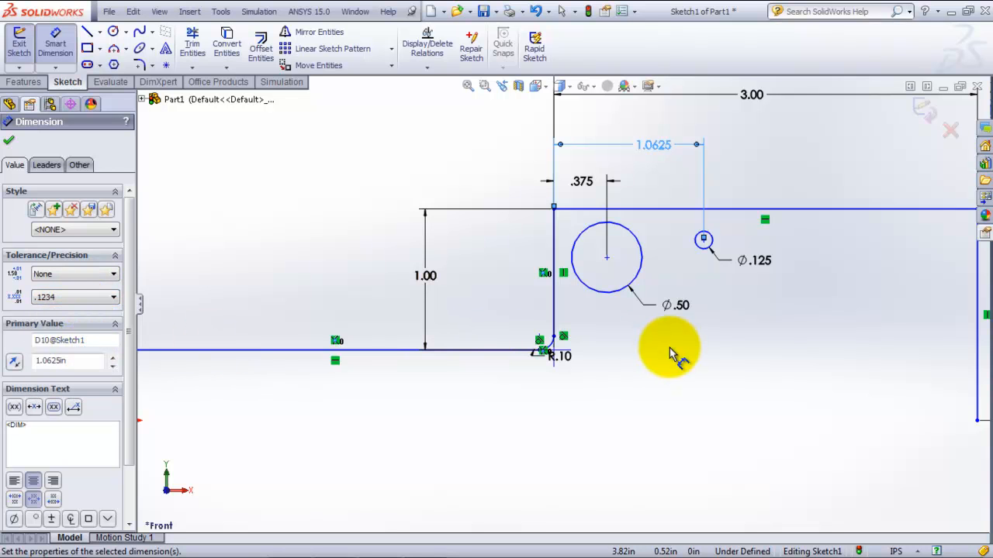
- Dimension the large circle's center 0.375 in vertically from the plate's upper horizontal line, displayed with three decimal places
{"action": "left_click", "coordinate": [608, 258]}
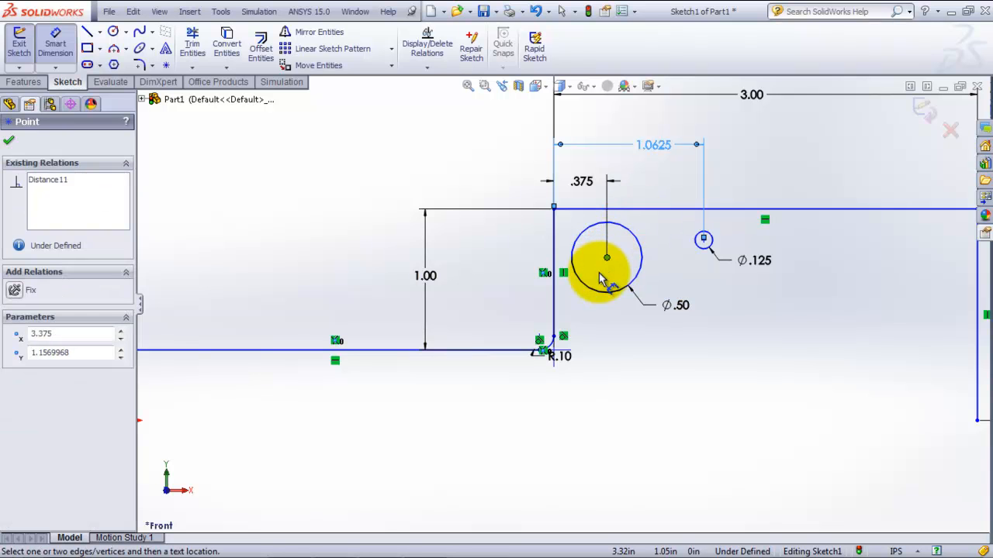
{"action": "left_click", "coordinate": [647, 209]}
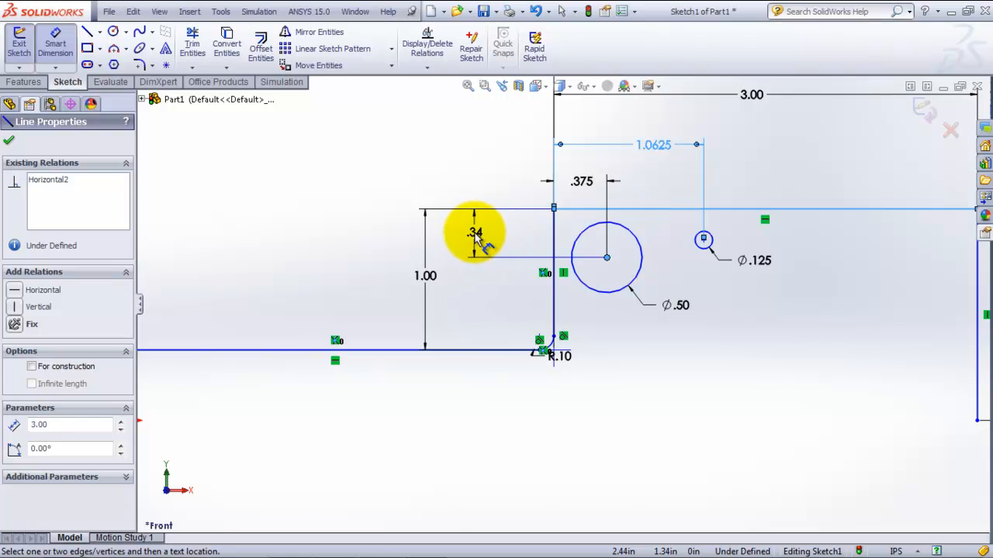
{"action": "left_click", "coordinate": [477, 291]}
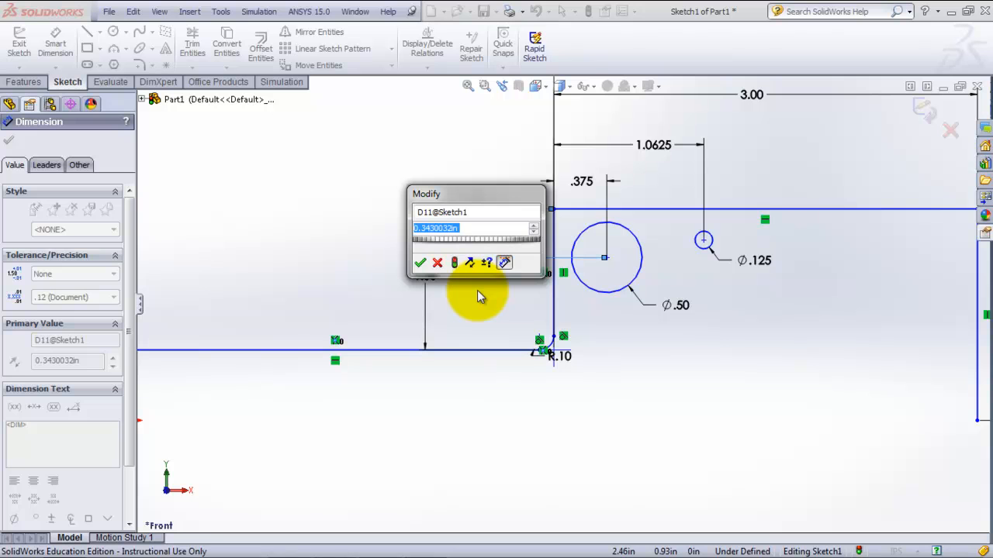
{"action": "type", "text": "0.3"}
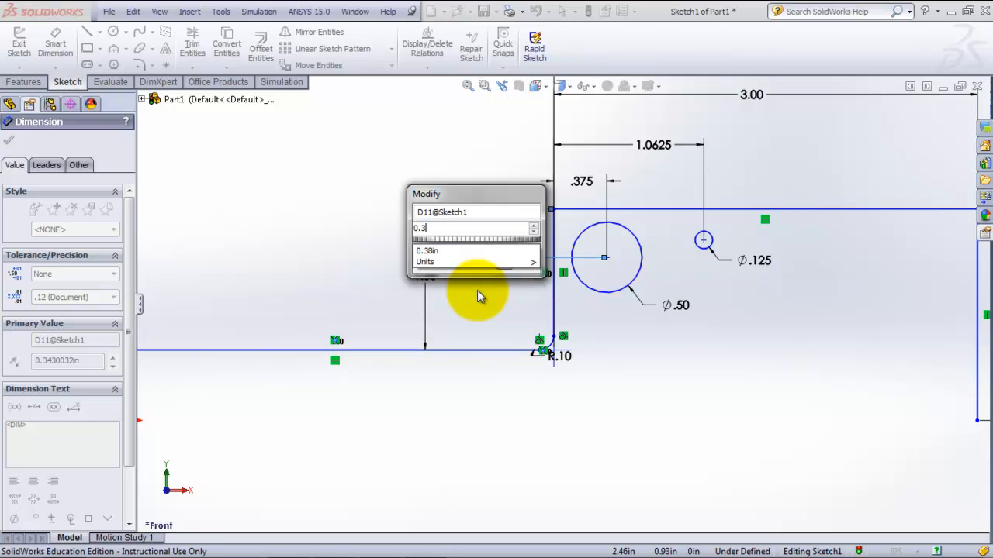
{"action": "type", "text": "75"}
{"action": "key", "text": "Return"}
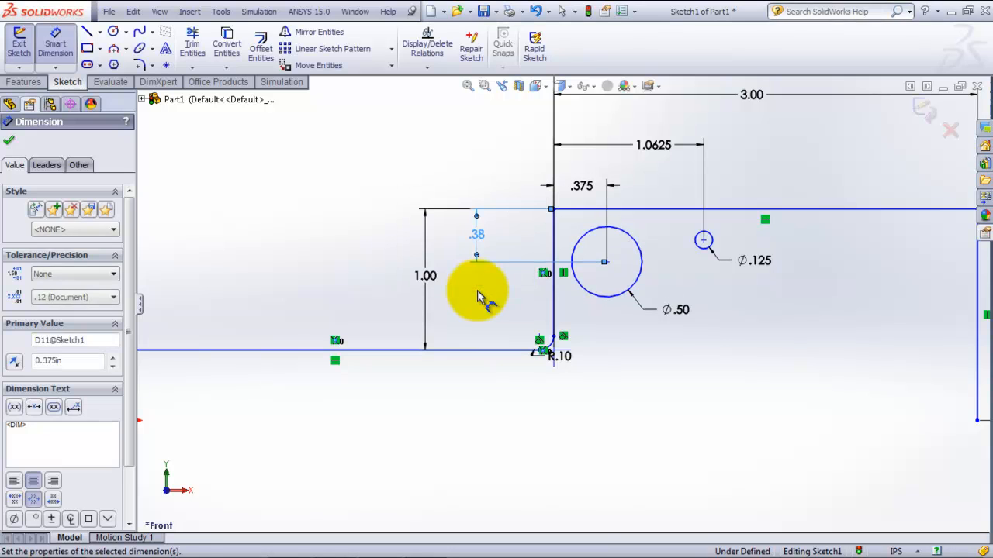
{"action": "left_click", "coordinate": [78, 297]}
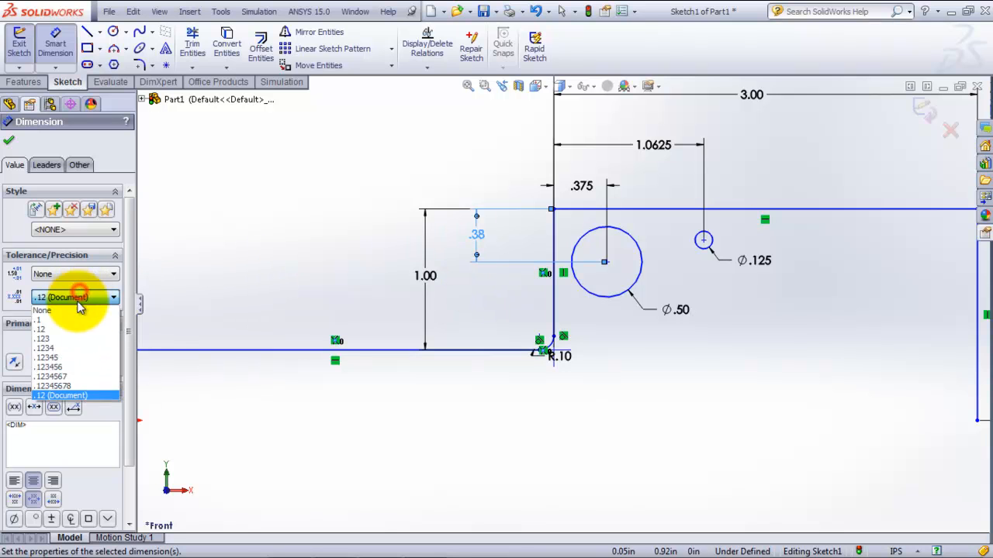
{"action": "left_click", "coordinate": [74, 340]}
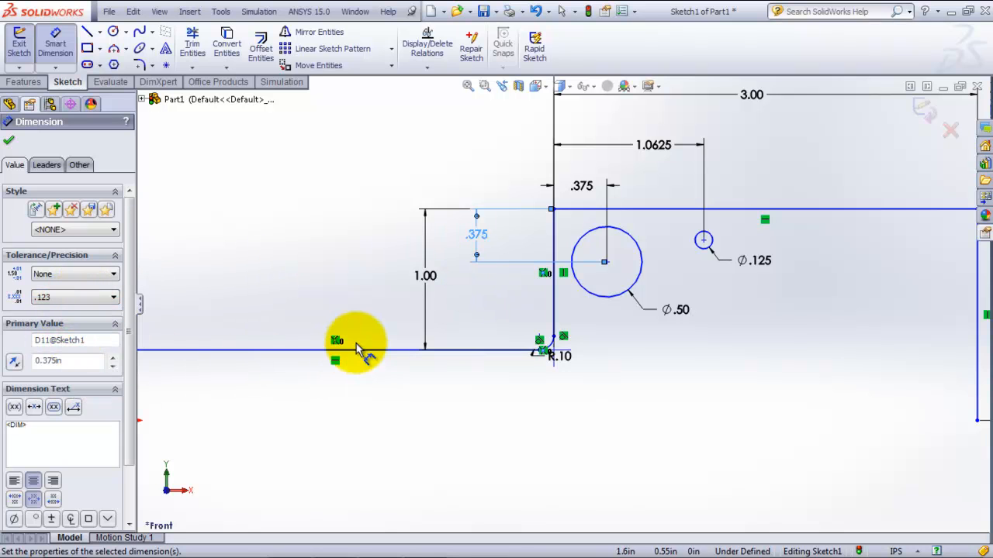
- Dimension the small circle's center 0.1875 in vertically from the plate's upper horizontal line, displayed with four decimal places
{"action": "left_click", "coordinate": [703, 240]}
{"action": "left_click", "coordinate": [652, 210]}
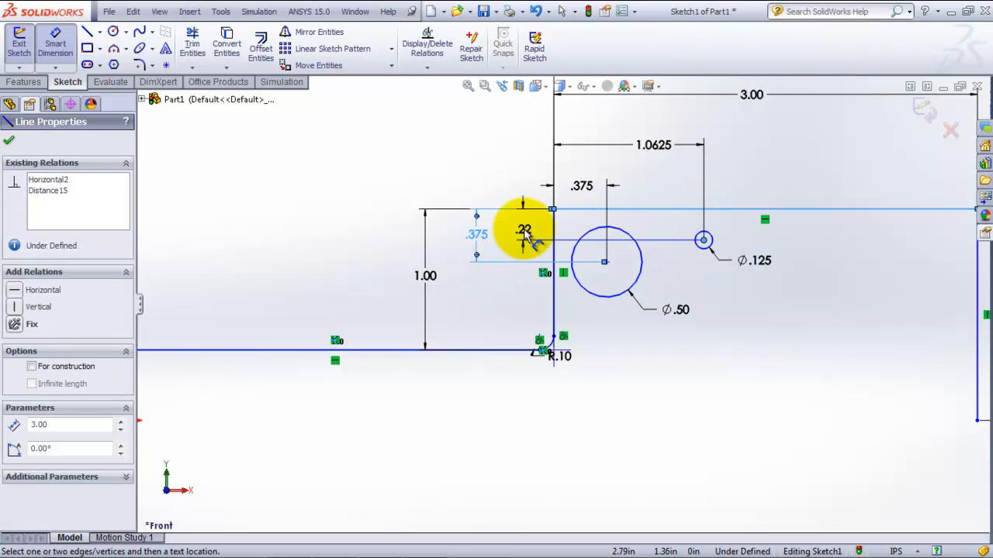
{"action": "left_click", "coordinate": [525, 227]}
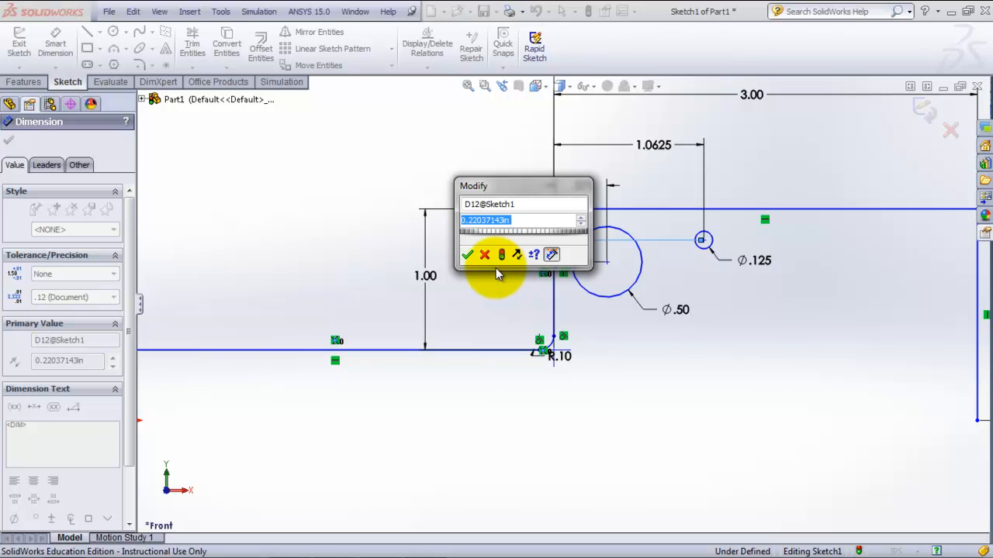
{"action": "type", "text": "0.1875"}
{"action": "key", "text": "Return"}
{"action": "left_click", "coordinate": [109, 297]}
{"action": "left_click", "coordinate": [91, 344]}
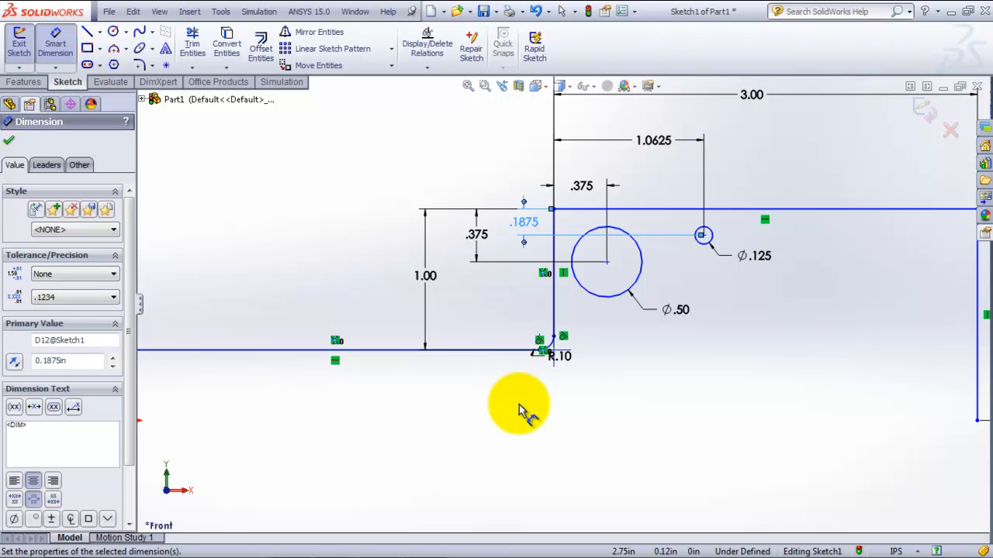
{"action": "scroll", "coordinate": [597, 403], "scroll_direction": "down", "scroll_amount": 2}
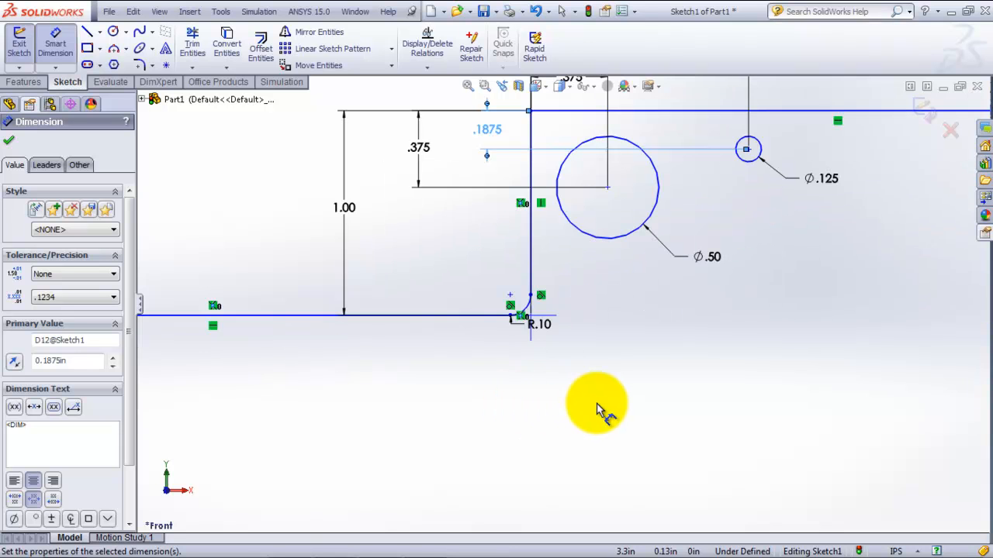
{"action": "left_click", "coordinate": [467, 87]}
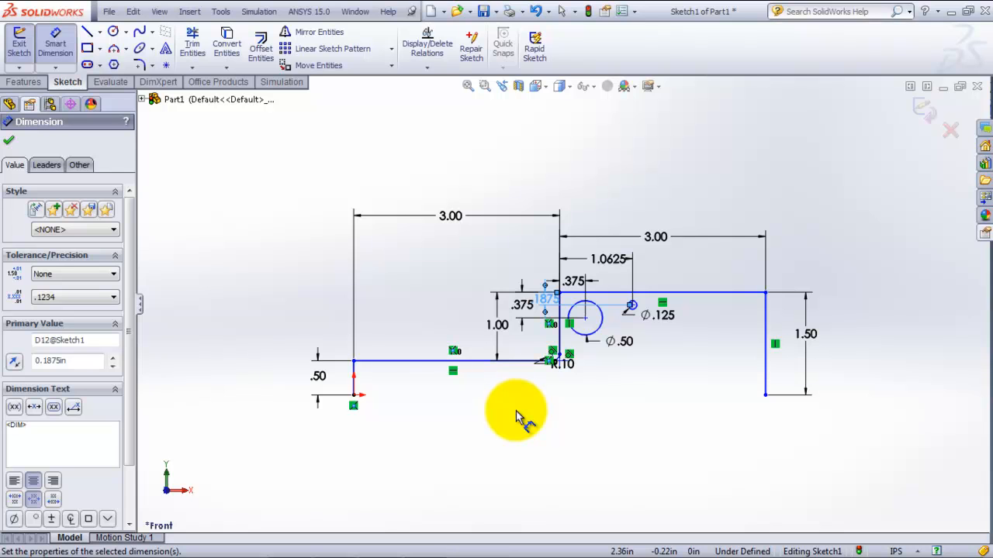
{"action": "left_click", "coordinate": [10, 143]}
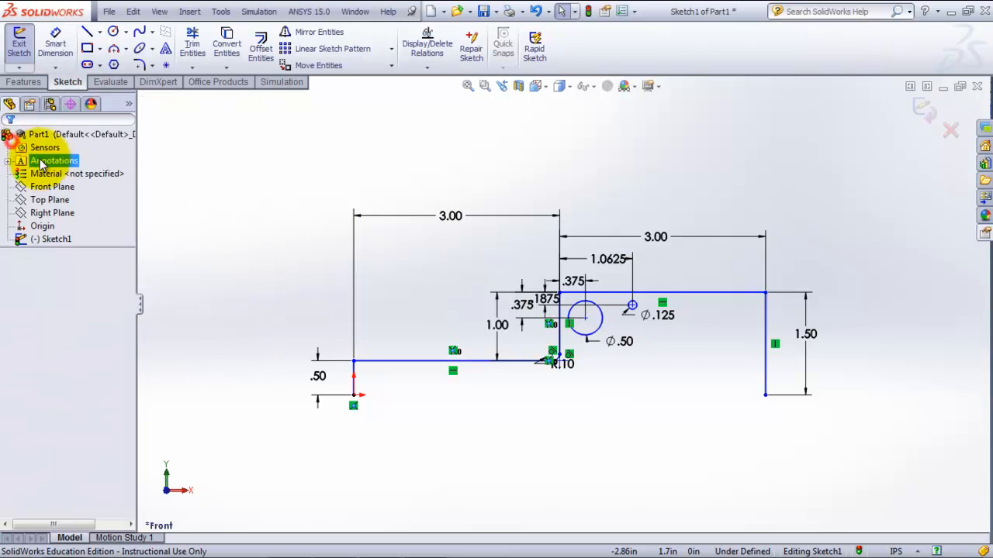
- Draw a horizontal centerline from the origin to the lower endpoint of the profile's far vertical line
{"action": "left_click", "coordinate": [100, 33]}
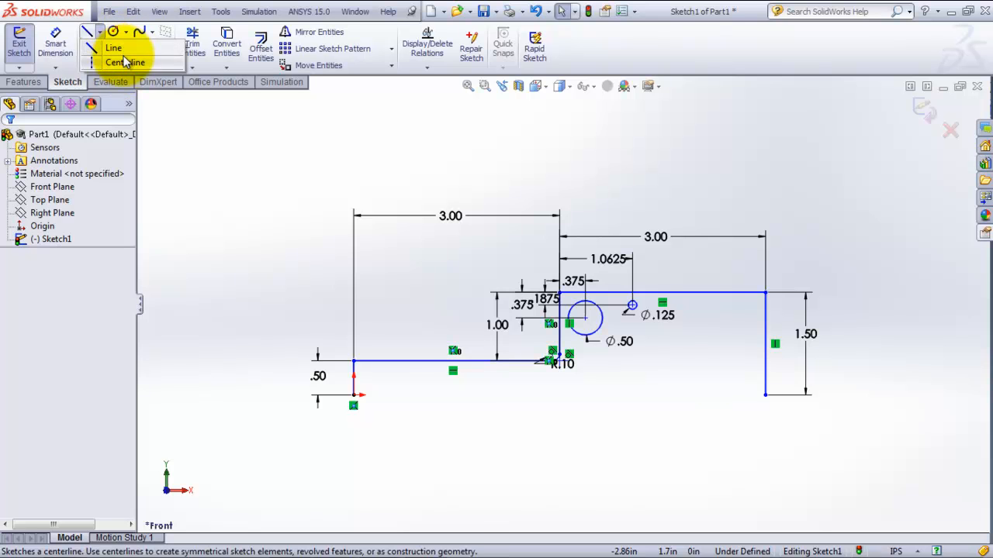
{"action": "left_click", "coordinate": [121, 63]}
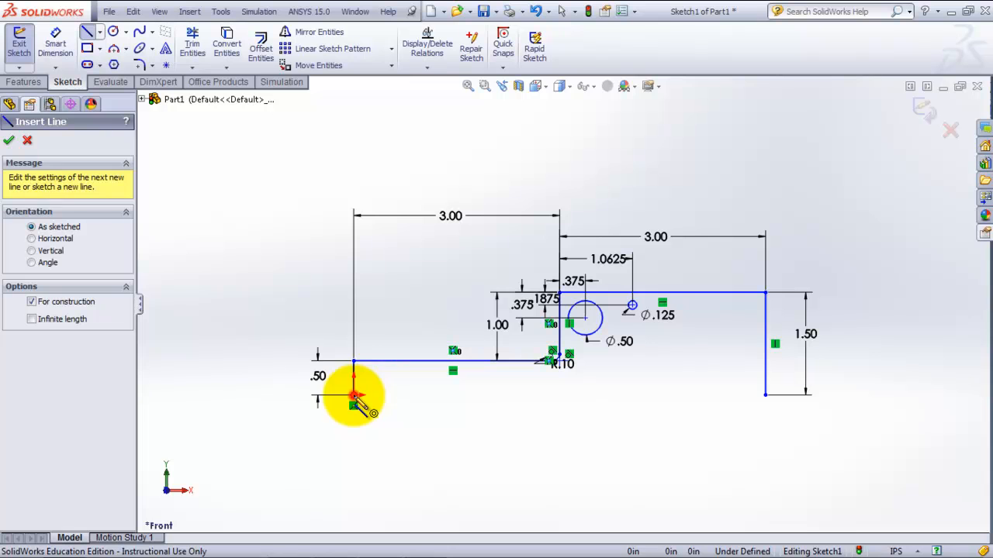
{"action": "left_click", "coordinate": [354, 395]}
{"action": "left_click", "coordinate": [765, 396]}
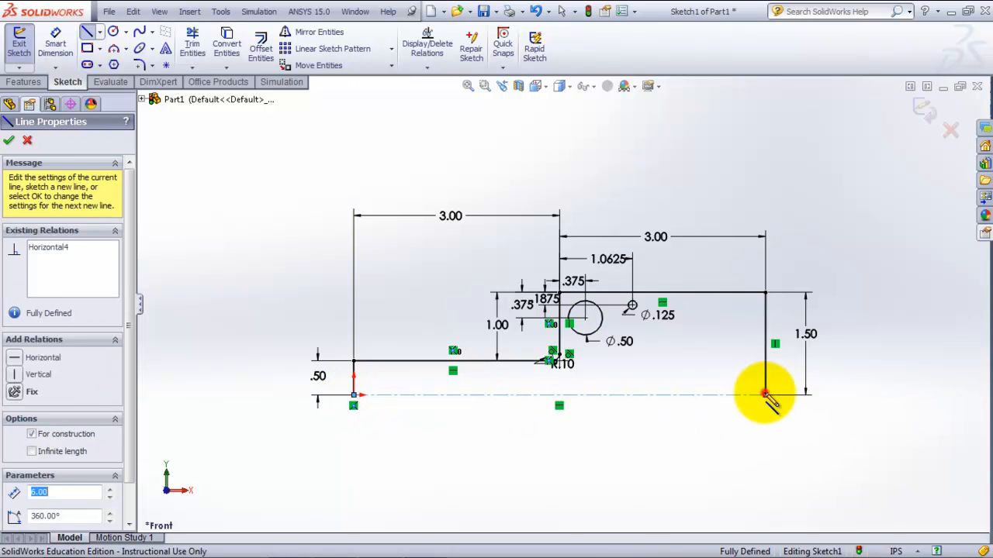
{"action": "key", "text": "Escape"}
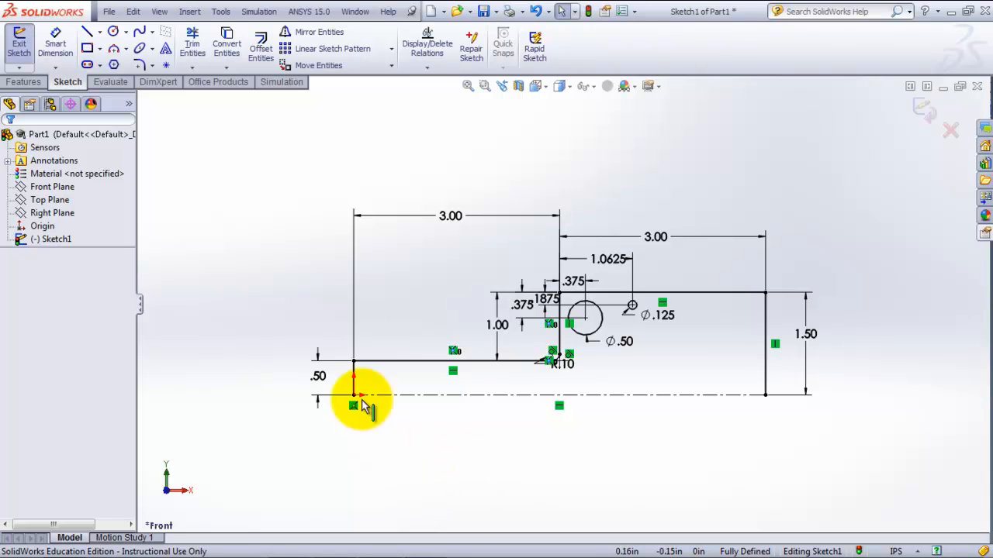
- Begin a Mirror Entities operation on the whole half profile and both circles, leaving the centerline out of the selection
{"action": "left_click", "coordinate": [312, 34]}
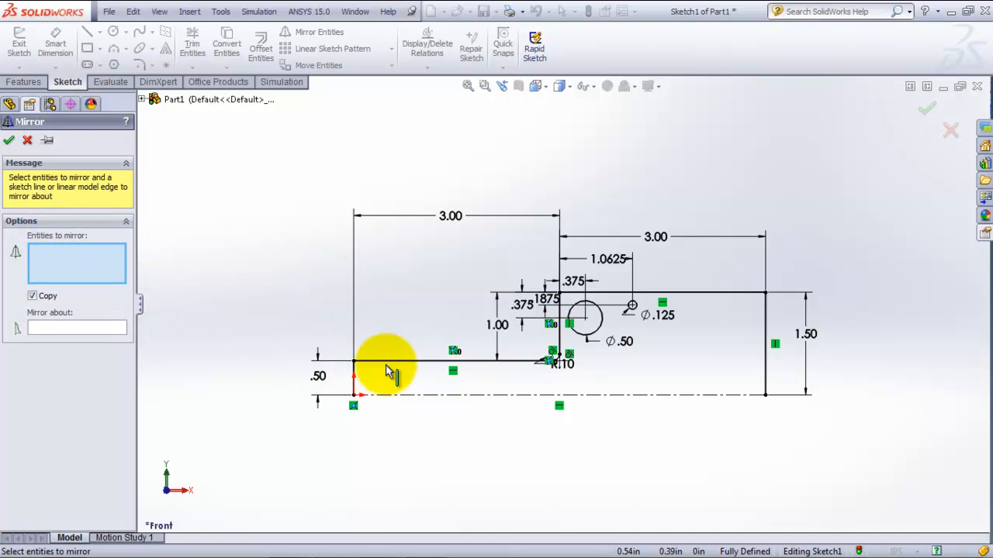
{"action": "mouse_move", "coordinate": [296, 234]}
{"action": "left_mouse_down"}
{"action": "mouse_move", "coordinate": [945, 482]}
{"action": "mouse_move", "coordinate": [816, 476]}
{"action": "left_mouse_up"}
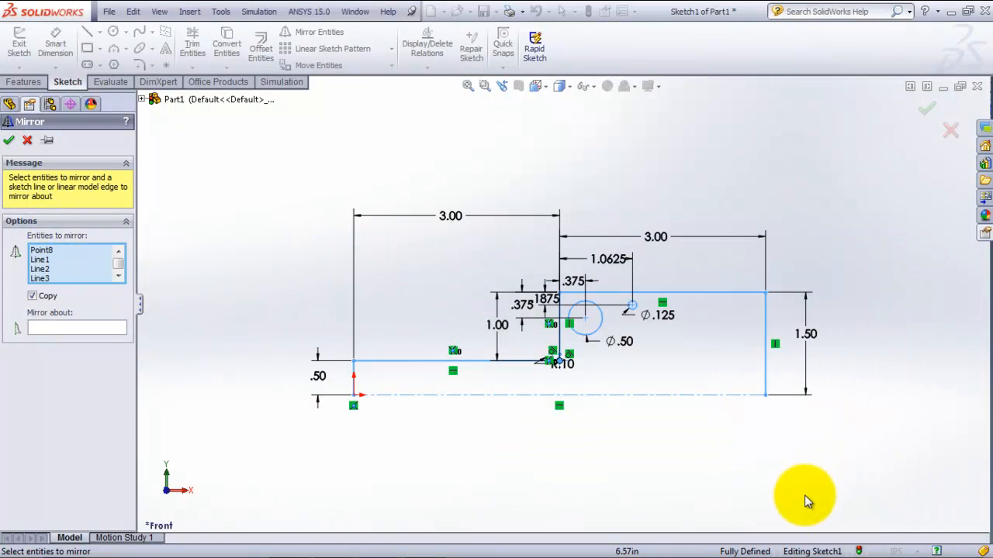
{"action": "left_click", "coordinate": [512, 395]}
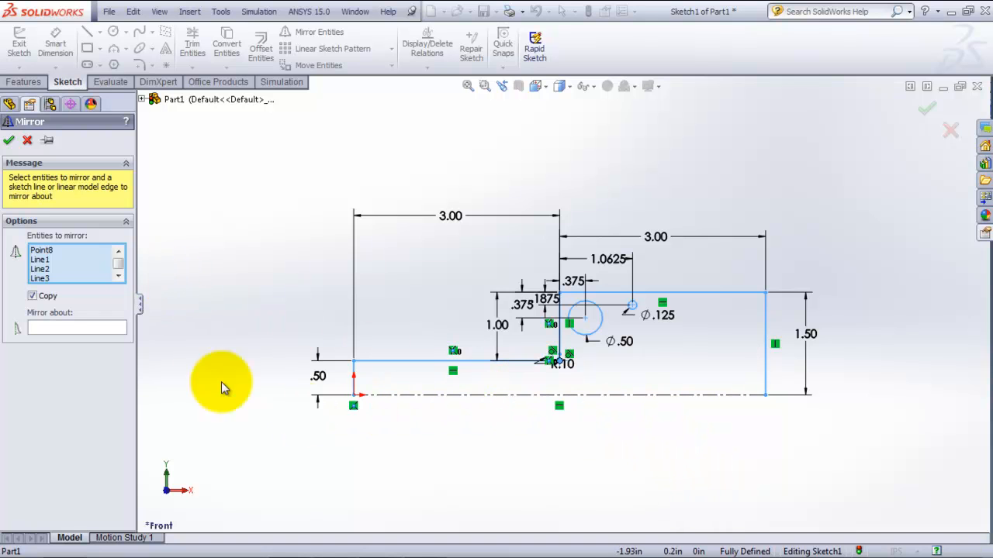
- Check the list of entities to mirror to see which lines, arcs and points are included
{"action": "left_click", "coordinate": [120, 263]}
{"action": "left_click", "coordinate": [119, 278]}
{"action": "left_click", "coordinate": [119, 277]}
{"action": "left_click", "coordinate": [120, 278]}
{"action": "left_click", "coordinate": [120, 277]}
{"action": "left_click", "coordinate": [118, 252]}
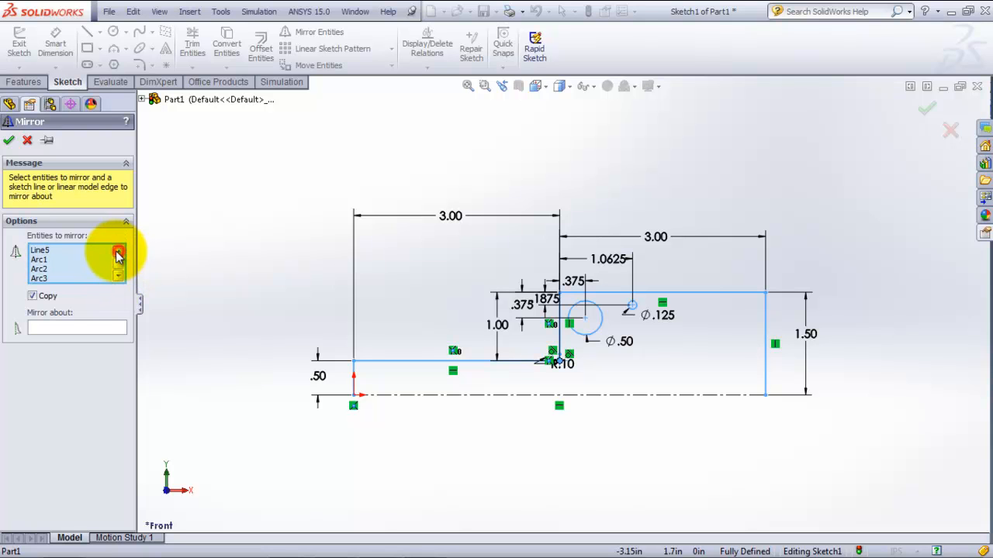
{"action": "left_click", "coordinate": [65, 251]}
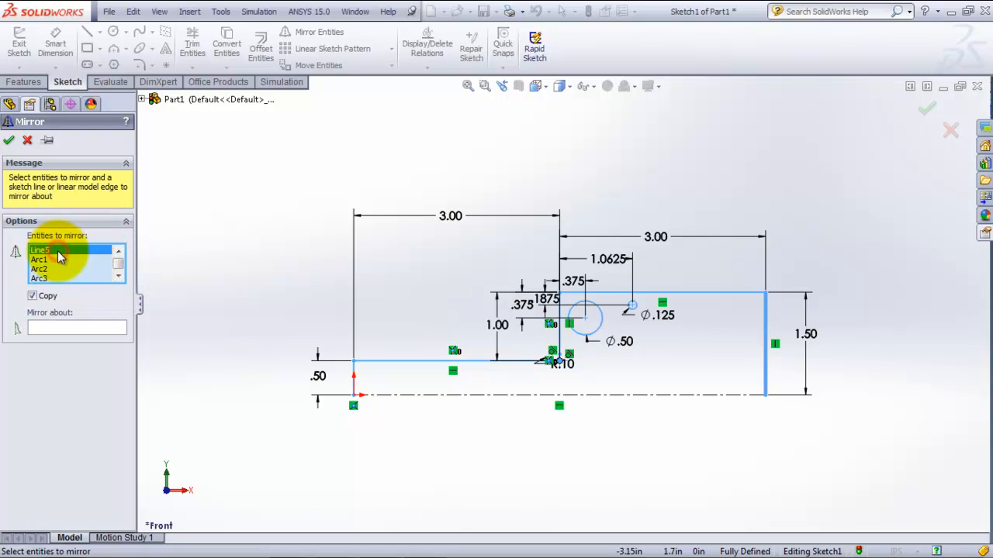
{"action": "left_click", "coordinate": [118, 252]}
{"action": "left_click", "coordinate": [118, 252]}
{"action": "left_click", "coordinate": [117, 252]}
{"action": "left_click", "coordinate": [118, 252]}
{"action": "left_click", "coordinate": [118, 253]}
{"action": "left_click", "coordinate": [76, 250]}
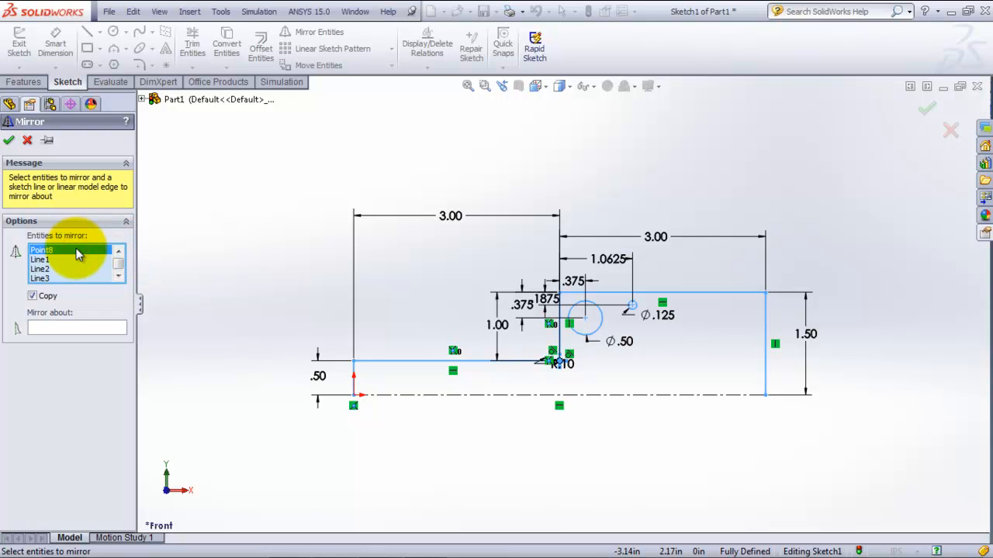
- Mirror the selected entities about the horizontal centerline, keeping the originals
{"action": "left_click", "coordinate": [78, 326]}
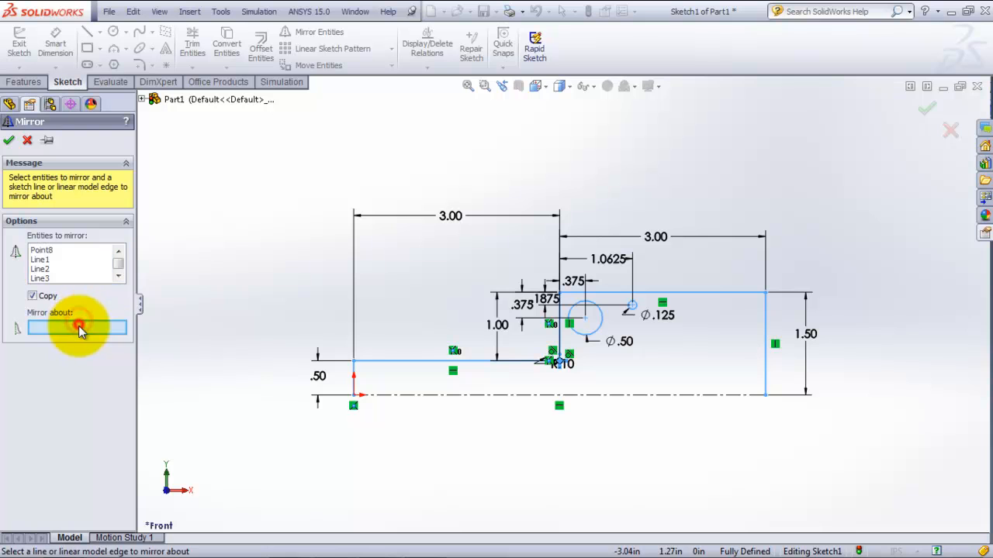
{"action": "left_click", "coordinate": [528, 396]}
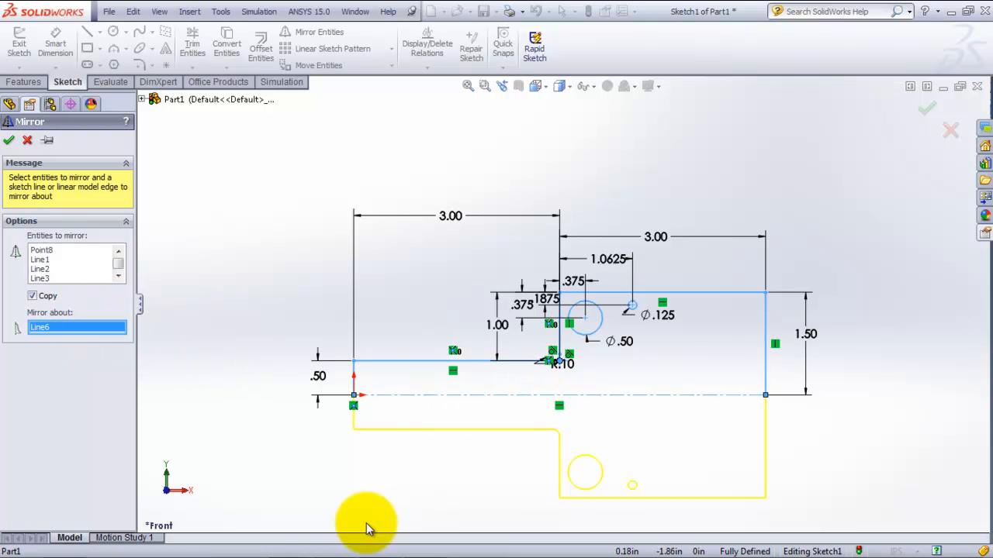
{"action": "left_click", "coordinate": [9, 141]}
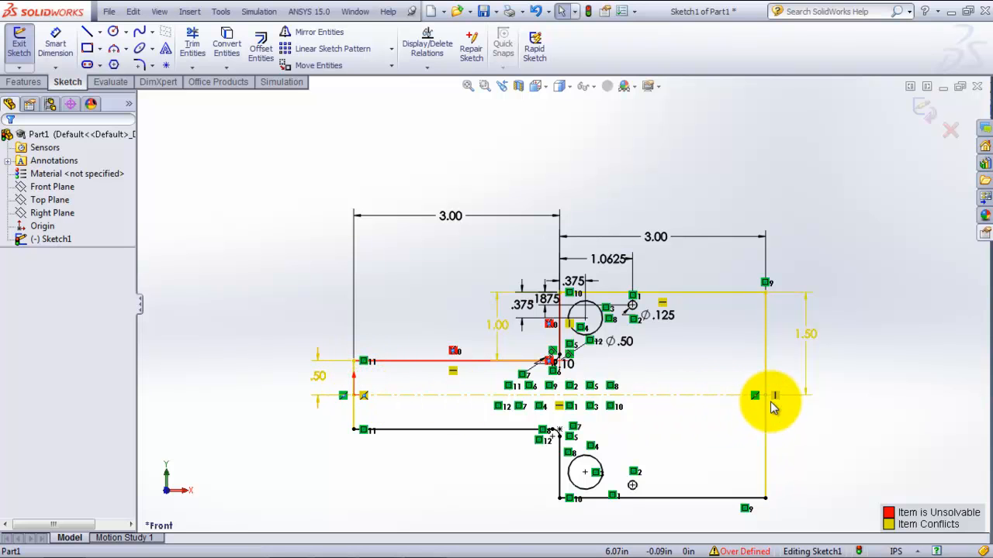
- Delete the conflicting 1.50 in dimension on the wide section's outer vertical line
{"action": "left_click", "coordinate": [807, 334]}
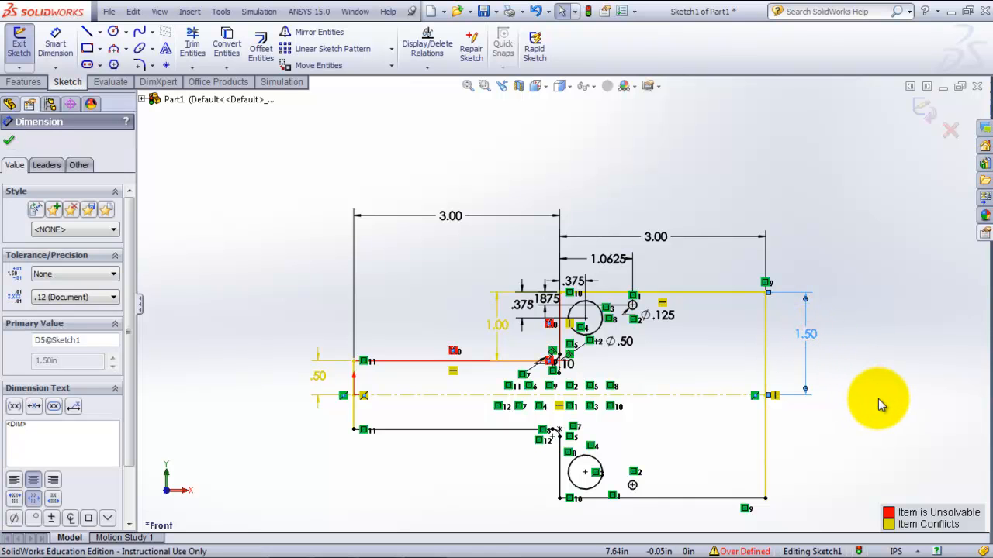
{"action": "key", "text": "Delete"}
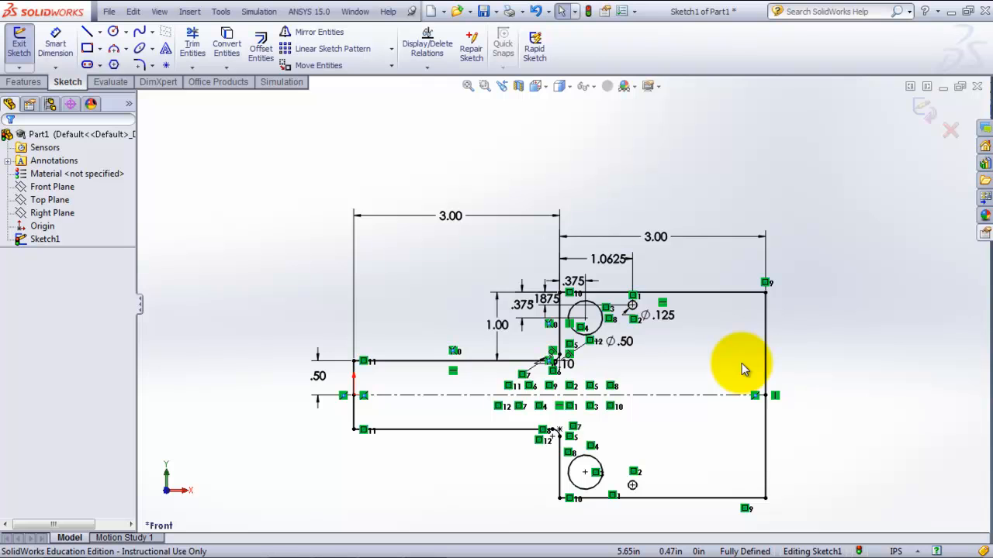
{"action": "left_click", "coordinate": [467, 86]}
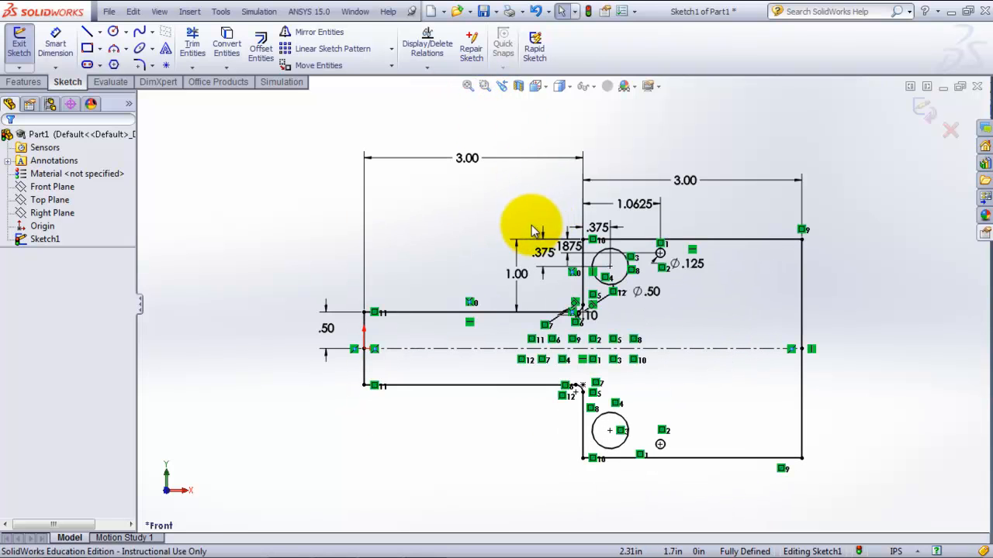
- Extrude the mirrored plate sketch as a boss to a blind depth of 0.5 in
{"action": "left_click", "coordinate": [23, 82]}
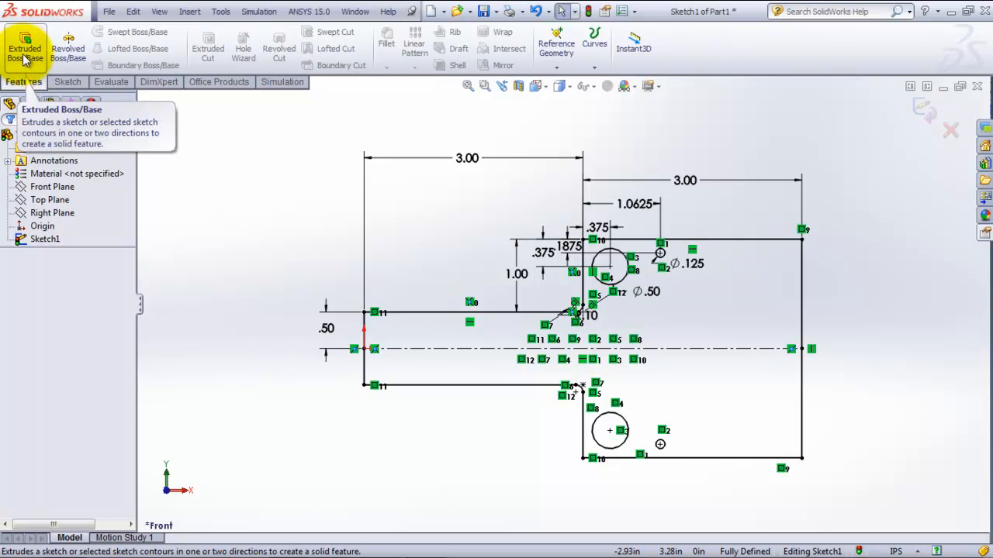
{"action": "left_click", "coordinate": [28, 53]}
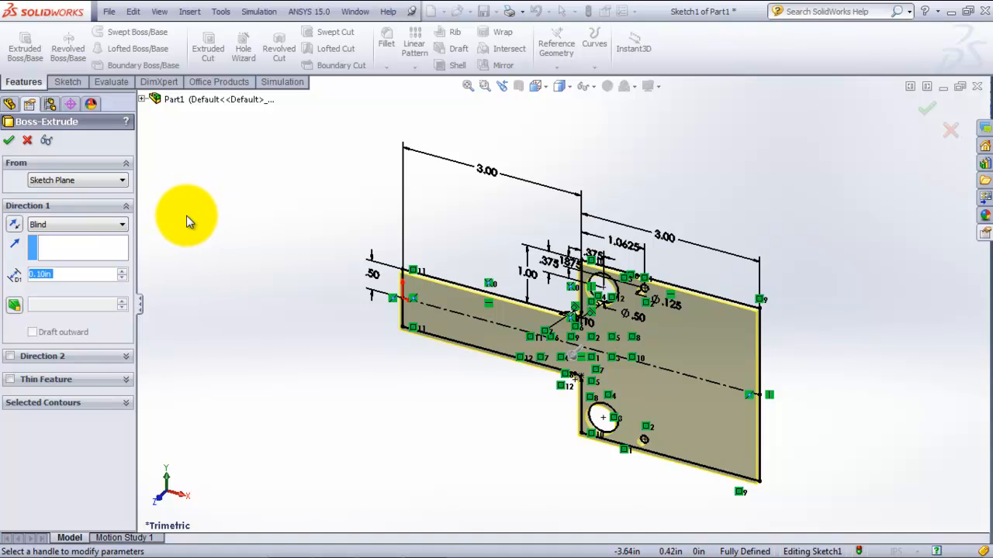
{"action": "left_click", "coordinate": [60, 274]}
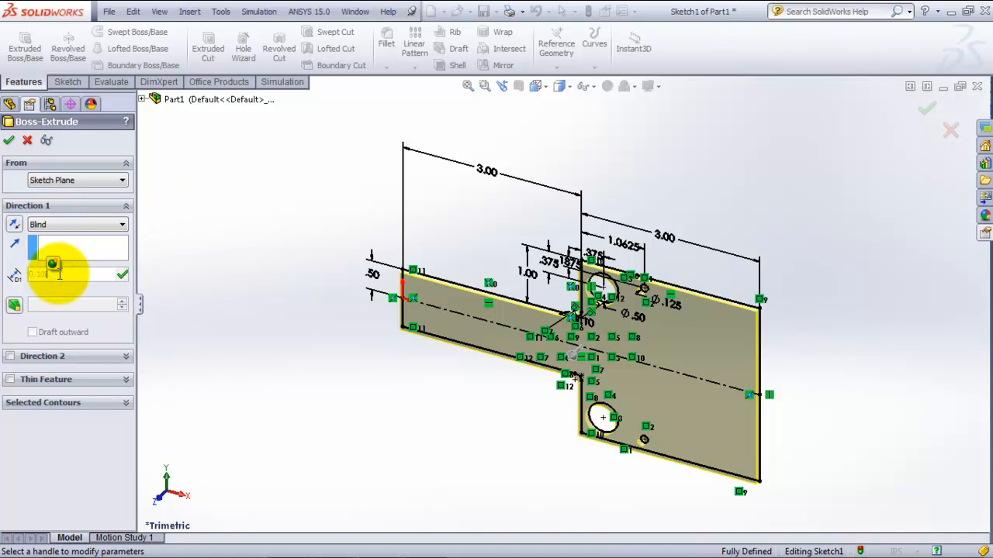
{"action": "key", "text": "BackSpace"}
{"action": "key", "text": "BackSpace"}
{"action": "key", "text": "BackSpace"}
{"action": "key", "text": "BackSpace"}
{"action": "type", "text": "5"}
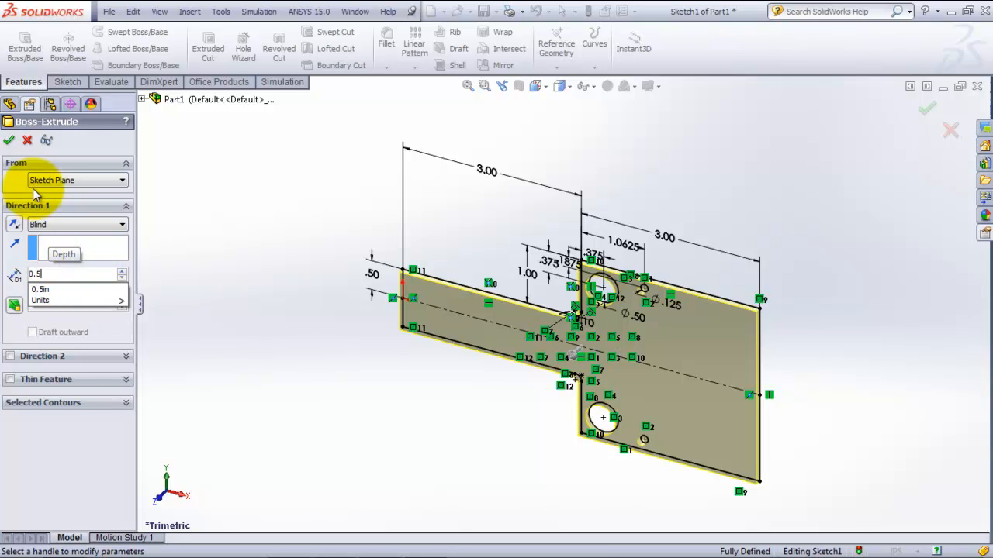
{"action": "left_click", "coordinate": [7, 142]}
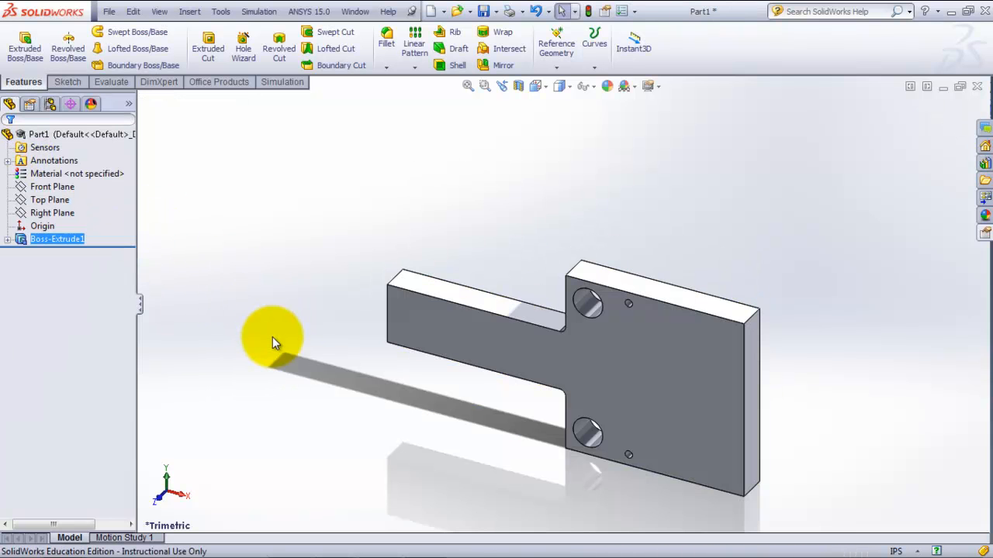
{"action": "middle_click_drag", "start_coordinate": [793, 353], "coordinate": [758, 297]}
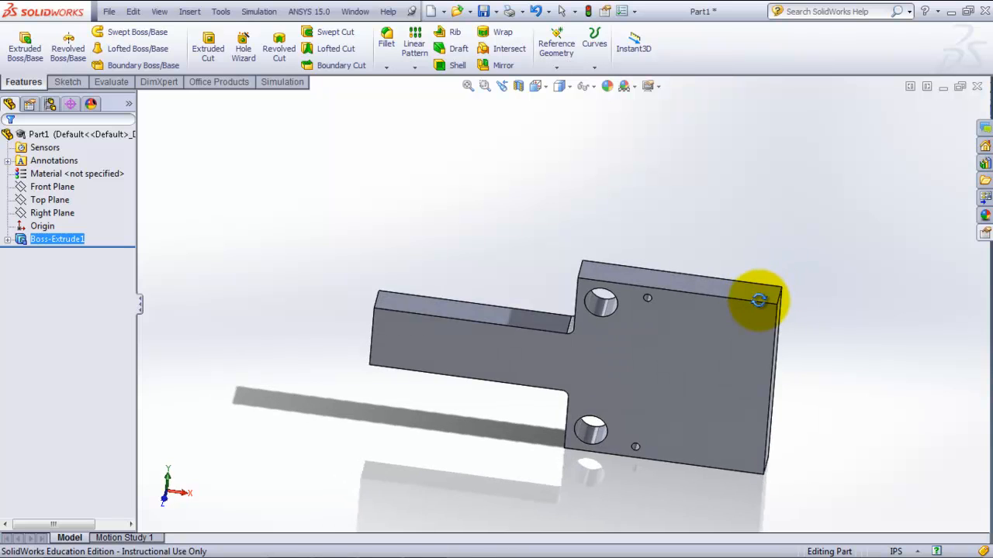
- Inspect the extruded plate's front face, fillets and holes, and leave nothing selected
{"action": "left_click", "coordinate": [678, 320]}
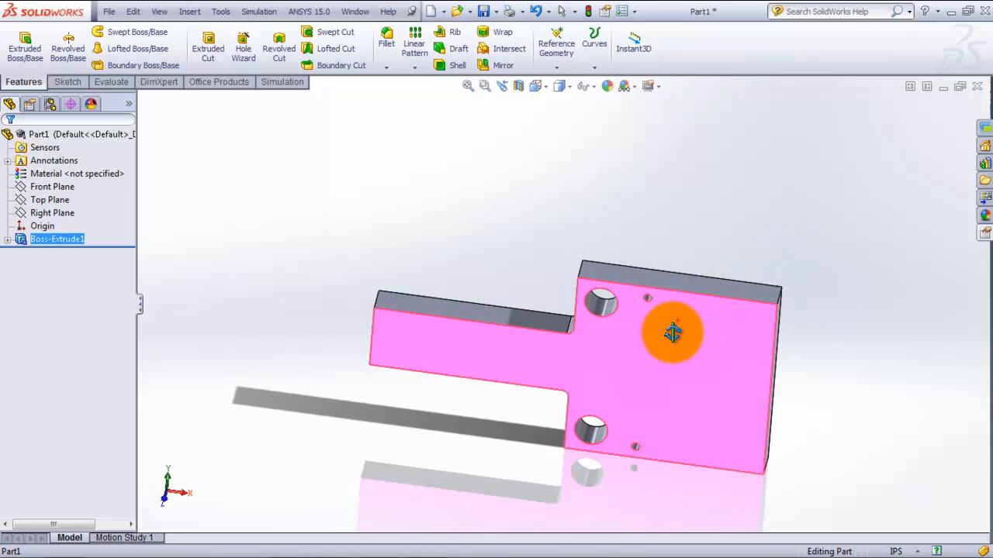
{"action": "left_click", "coordinate": [667, 351]}
{"action": "left_click", "coordinate": [821, 359]}
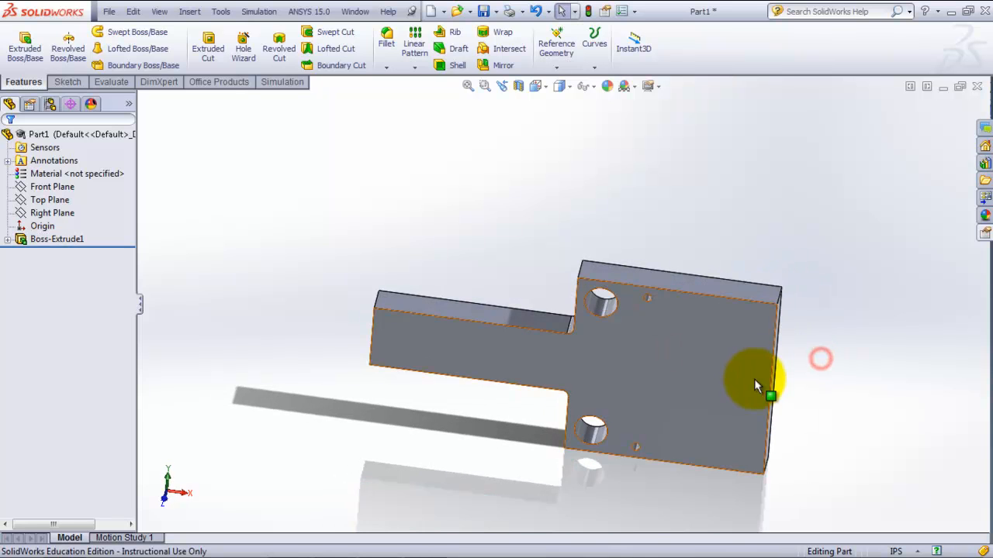
{"action": "middle_click_drag", "start_coordinate": [754, 386], "coordinate": [699, 319], "text": "ctrl"}
{"action": "scroll", "coordinate": [705, 318], "scroll_direction": "down", "scroll_amount": 4}
{"action": "scroll", "coordinate": [705, 321], "scroll_direction": "up", "scroll_amount": 3}
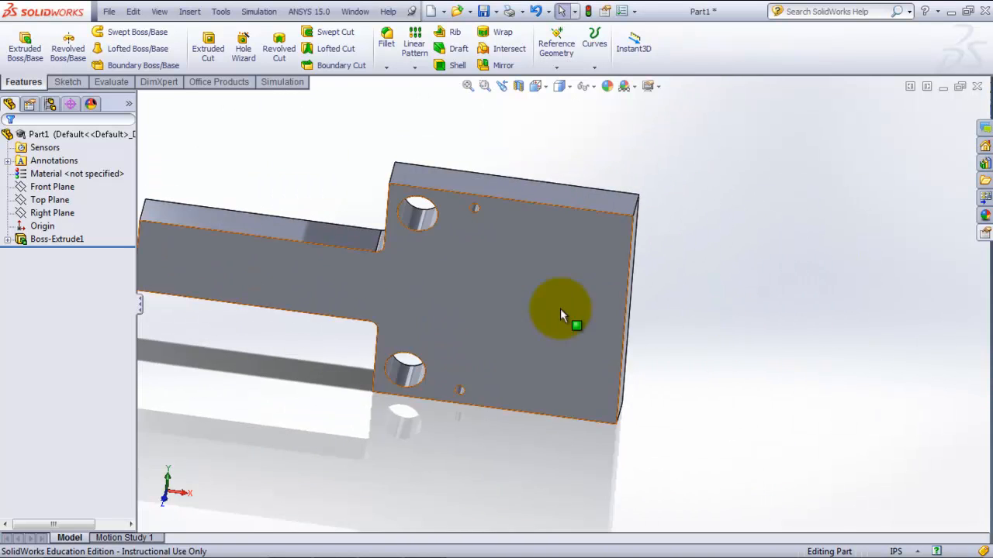
{"action": "scroll", "coordinate": [560, 308], "scroll_direction": "up", "scroll_amount": 1}
{"action": "middle_click_drag", "start_coordinate": [566, 306], "coordinate": [679, 302], "text": "ctrl"}
{"action": "scroll", "coordinate": [683, 311], "scroll_direction": "down", "scroll_amount": 2}
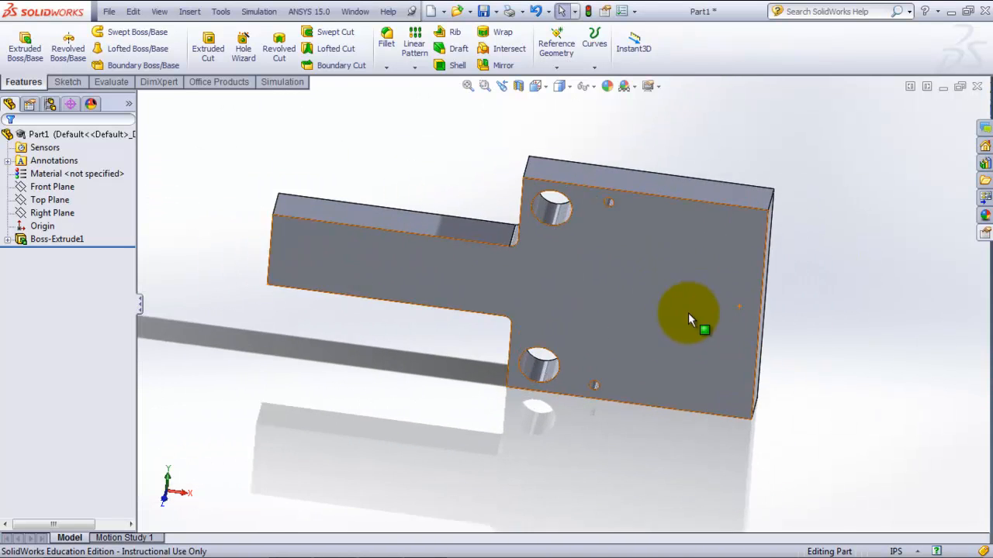
{"action": "left_click", "coordinate": [634, 433]}
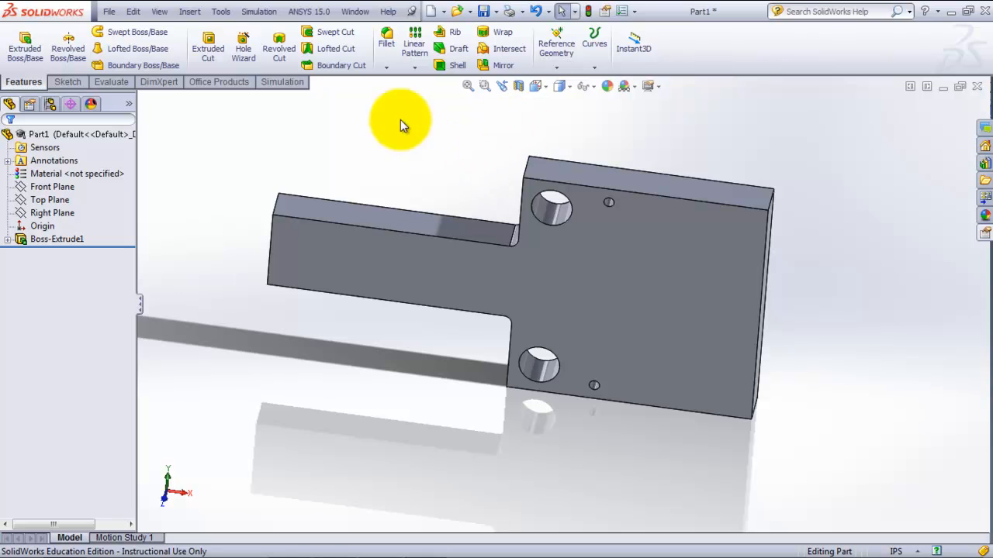
- Save the part as Part5.SLDPRT in the Downloads folder, replacing the existing file
{"action": "left_click", "coordinate": [484, 13]}
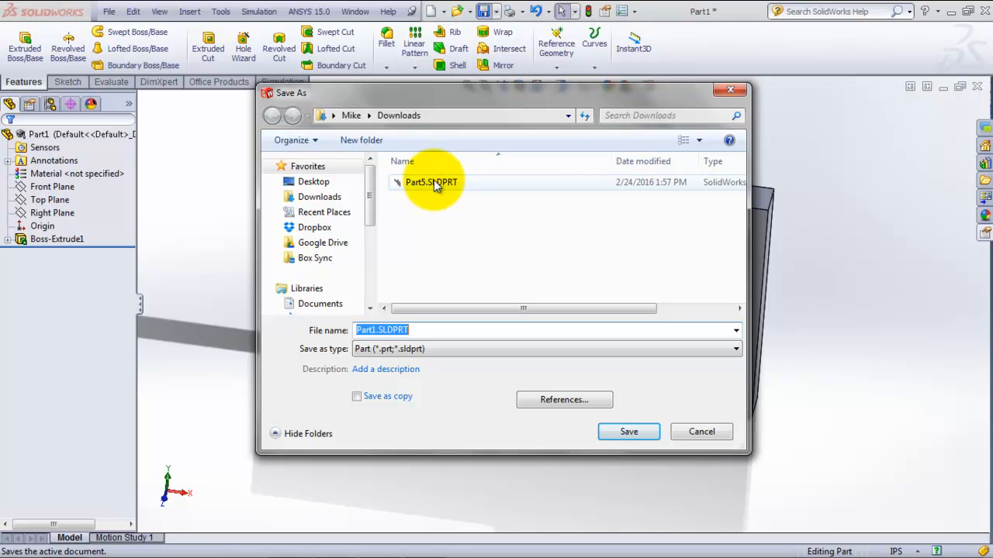
{"action": "left_click", "coordinate": [434, 183]}
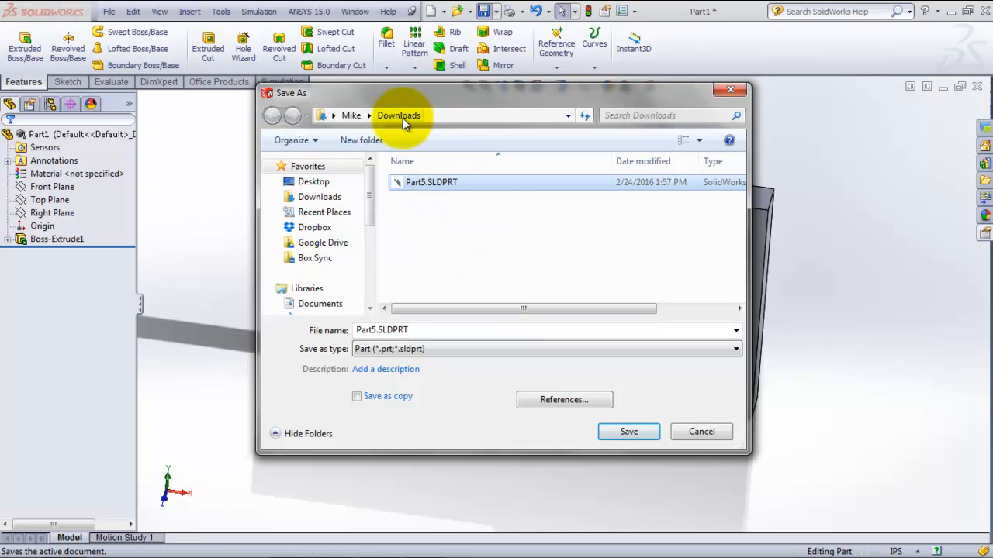
{"action": "left_click", "coordinate": [627, 432]}
{"action": "left_click", "coordinate": [537, 294]}
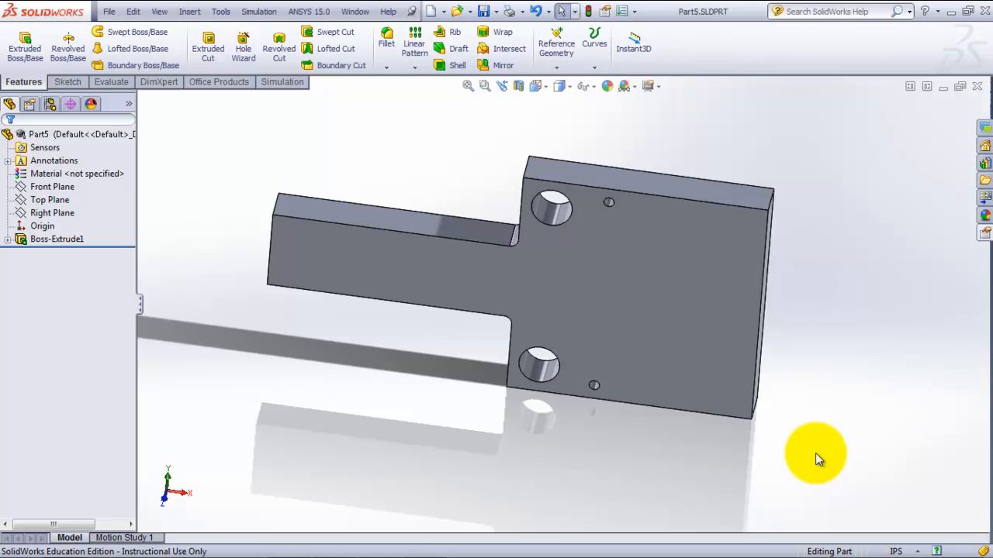
- Transfer the part to ANSYS Workbench and add a standalone Static Structural system beside its Geometry system
{"action": "left_click", "coordinate": [313, 12]}
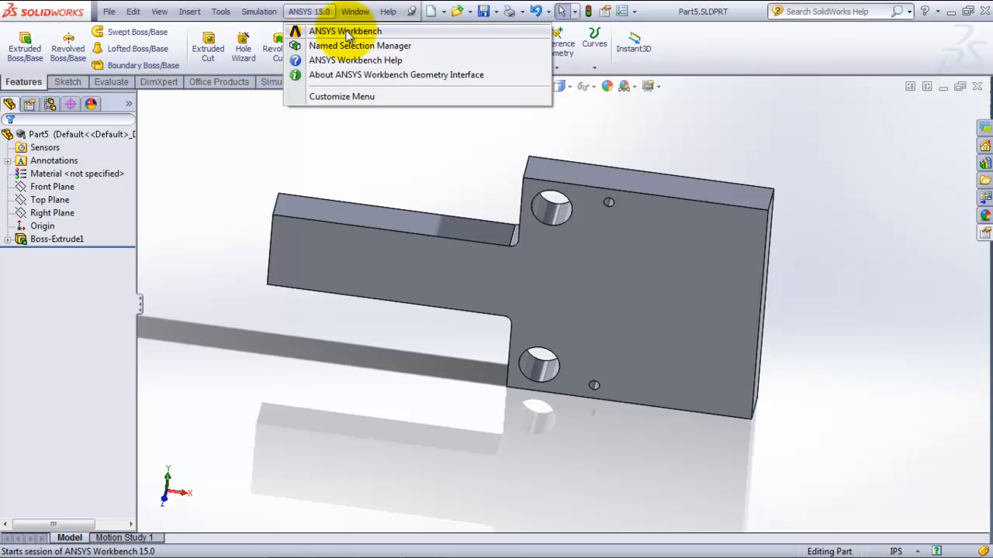
{"action": "left_click", "coordinate": [321, 35]}
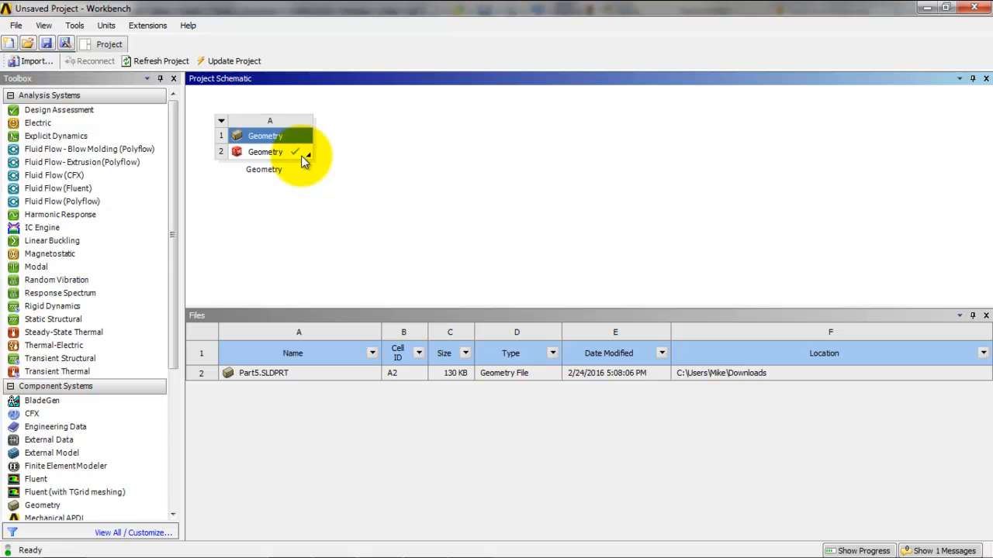
{"action": "left_click", "coordinate": [52, 321]}
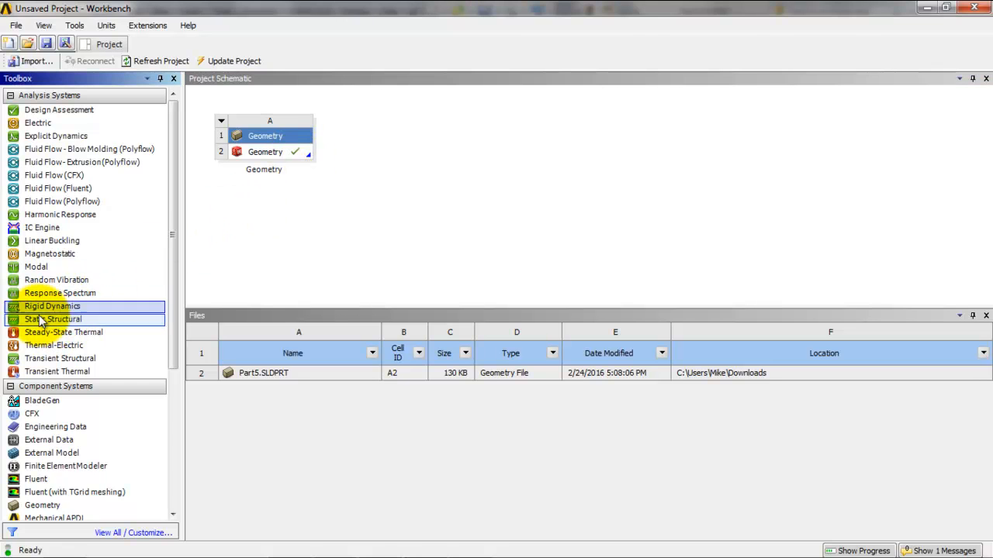
{"action": "left_click_drag", "start_coordinate": [47, 324], "coordinate": [423, 164]}
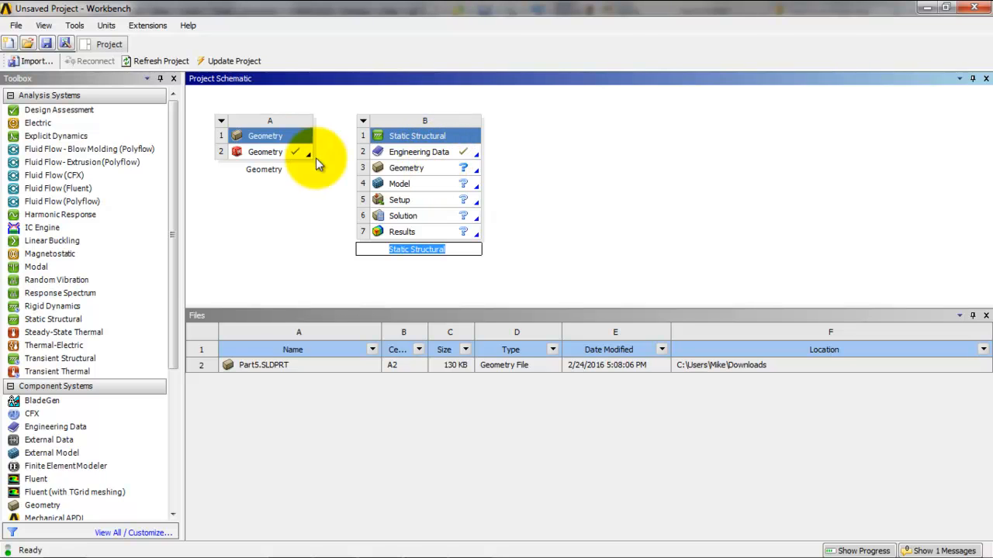
- Share the imported geometry with the Static Structural system's Geometry cell and check that cell's replacement options
{"action": "left_click", "coordinate": [266, 154]}
{"action": "left_click_drag", "start_coordinate": [267, 154], "coordinate": [388, 164]}
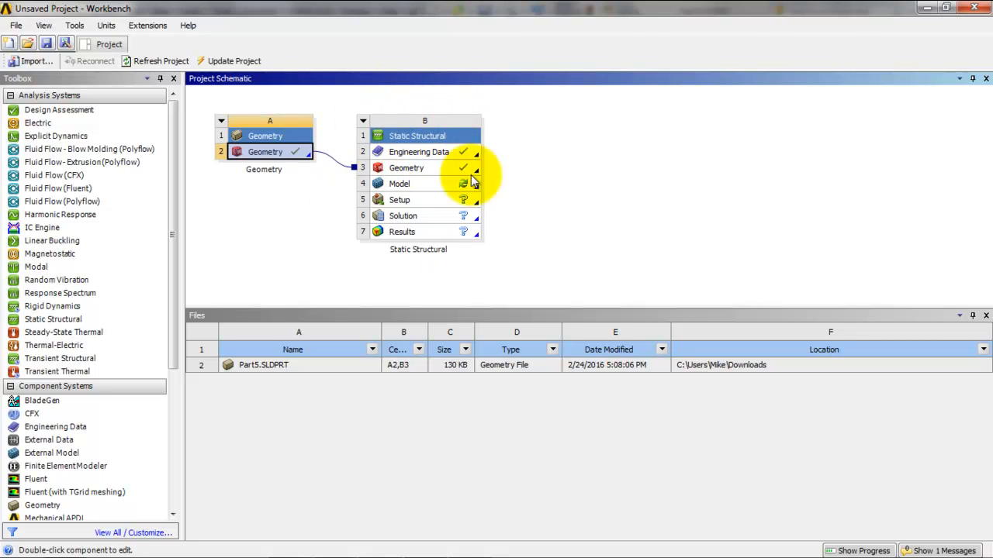
{"action": "left_click", "coordinate": [452, 170]}
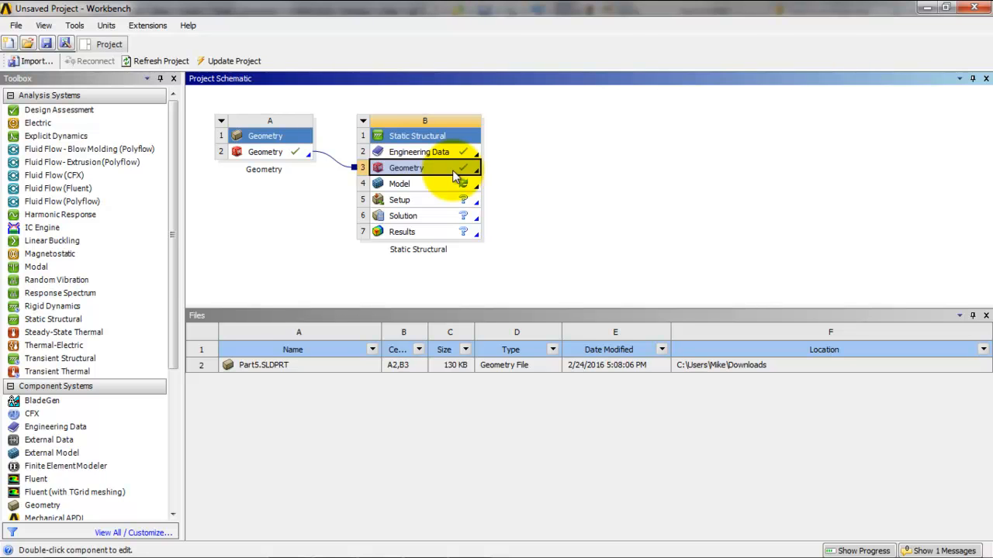
{"action": "right_click", "coordinate": [456, 168]}
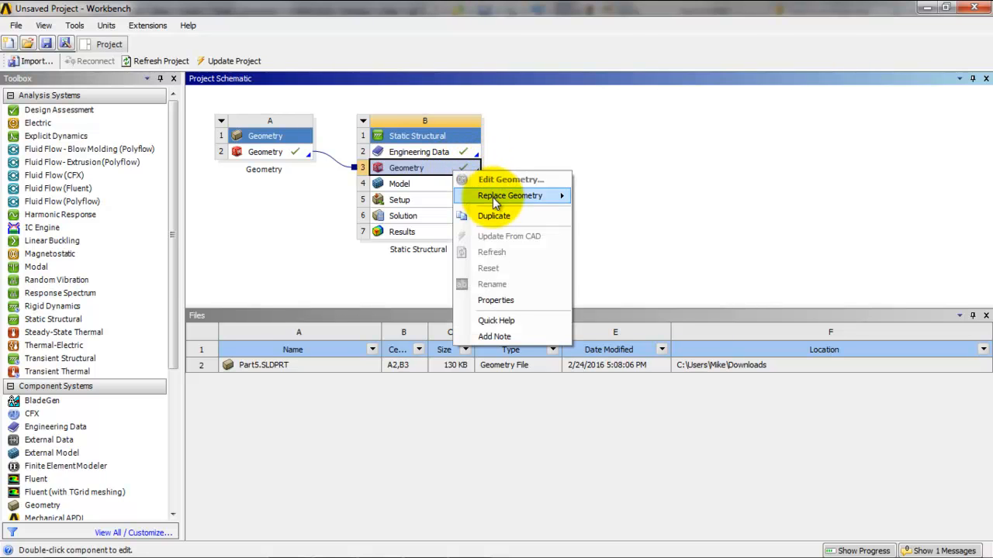
{"action": "mouse_move", "coordinate": [493, 197]}
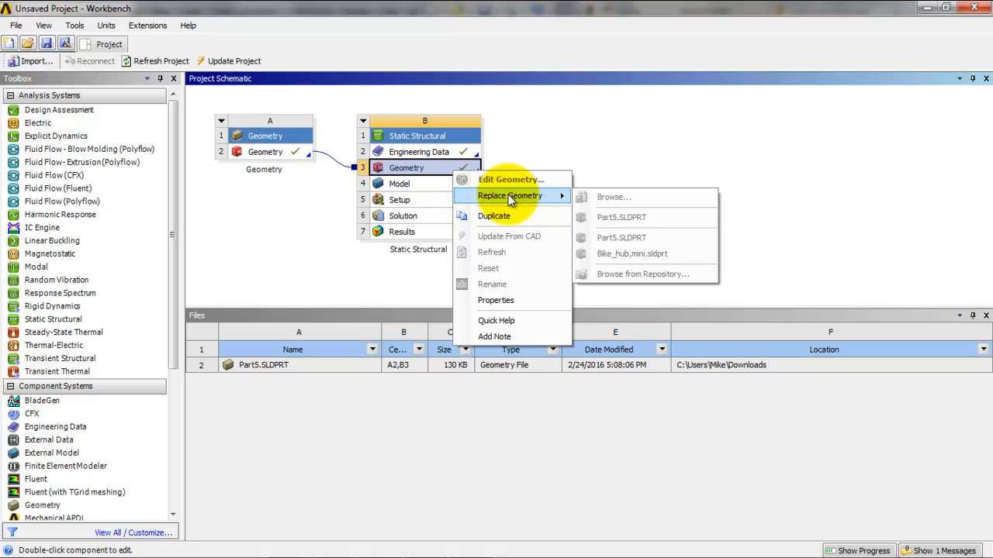
{"action": "left_click", "coordinate": [562, 126]}
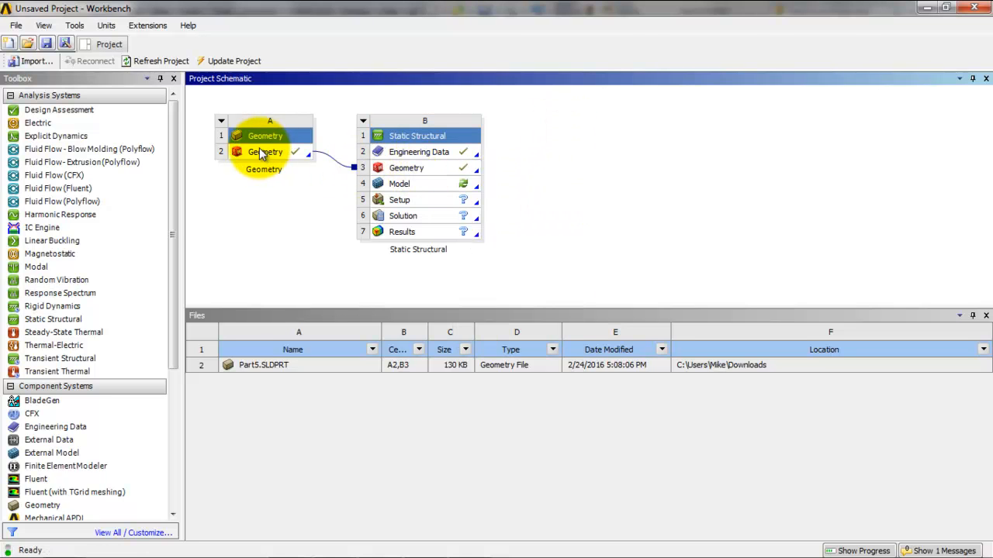
- Delete the geometry link between the Geometry and Static Structural systems
{"action": "left_click", "coordinate": [340, 166]}
{"action": "key", "text": "Delete"}
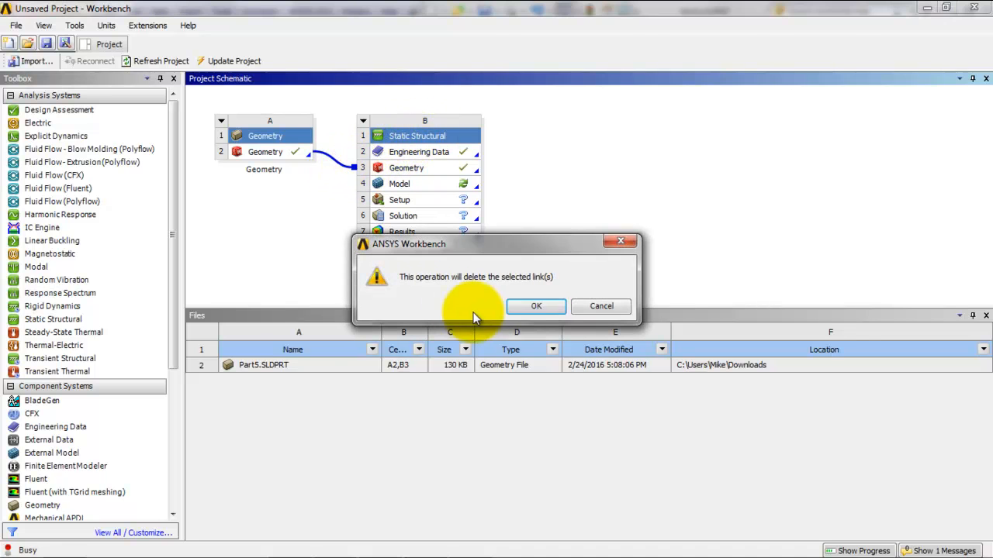
{"action": "left_click", "coordinate": [530, 307]}
- Check the editing and replacement options of the unlinked Static Structural Geometry cell, dismissing any error
{"action": "left_click", "coordinate": [439, 169]}
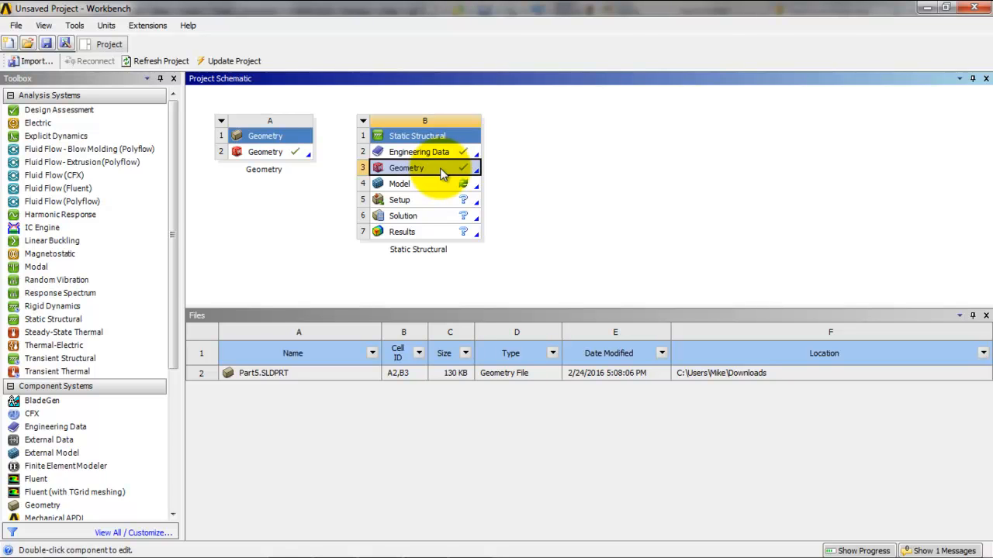
{"action": "right_click", "coordinate": [440, 174]}
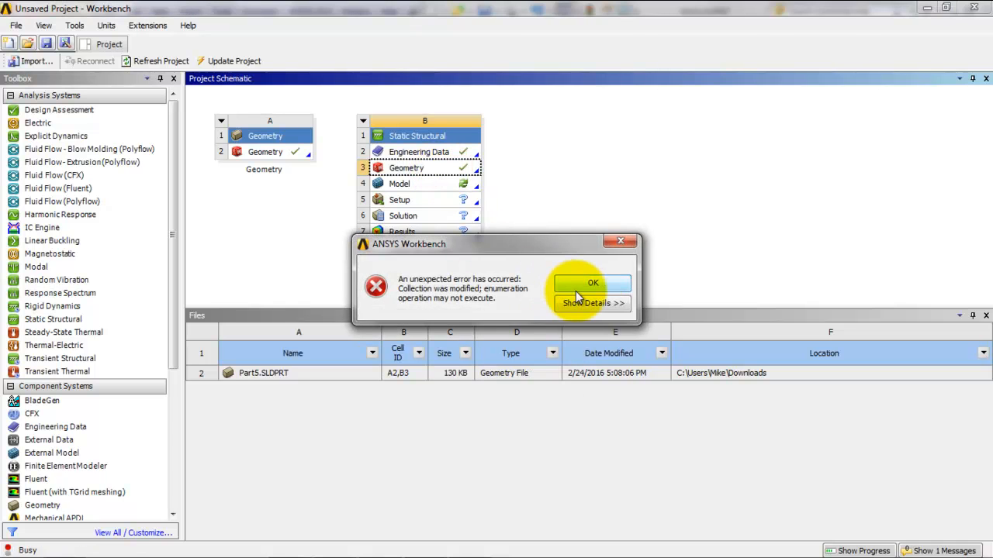
{"action": "left_click", "coordinate": [582, 283]}
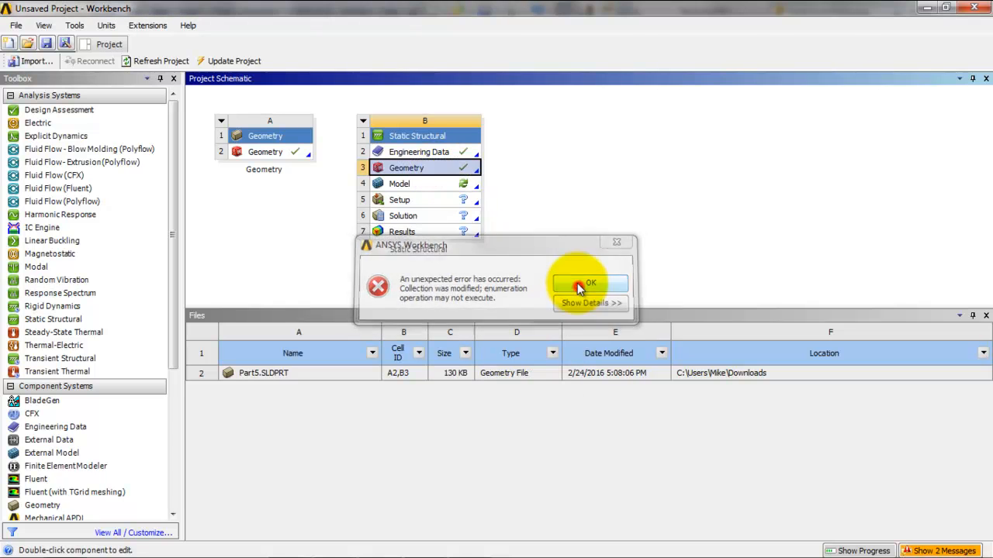
{"action": "right_click", "coordinate": [444, 174]}
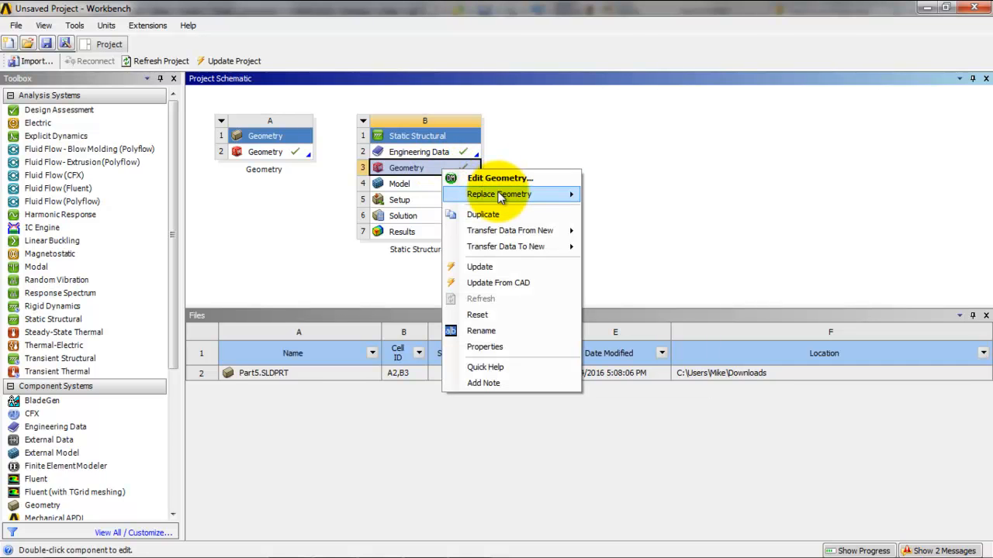
{"action": "mouse_move", "coordinate": [501, 199]}
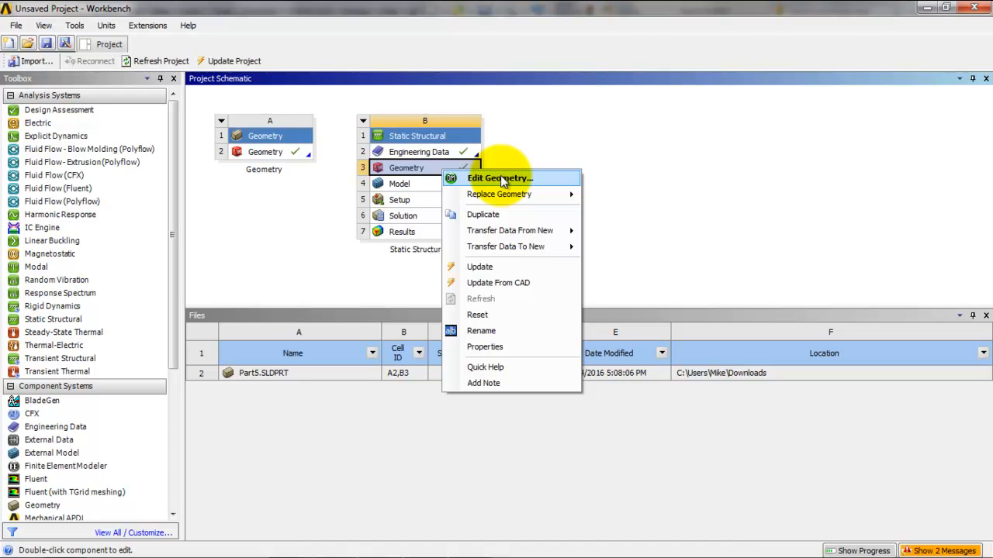
{"action": "left_click", "coordinate": [529, 137]}
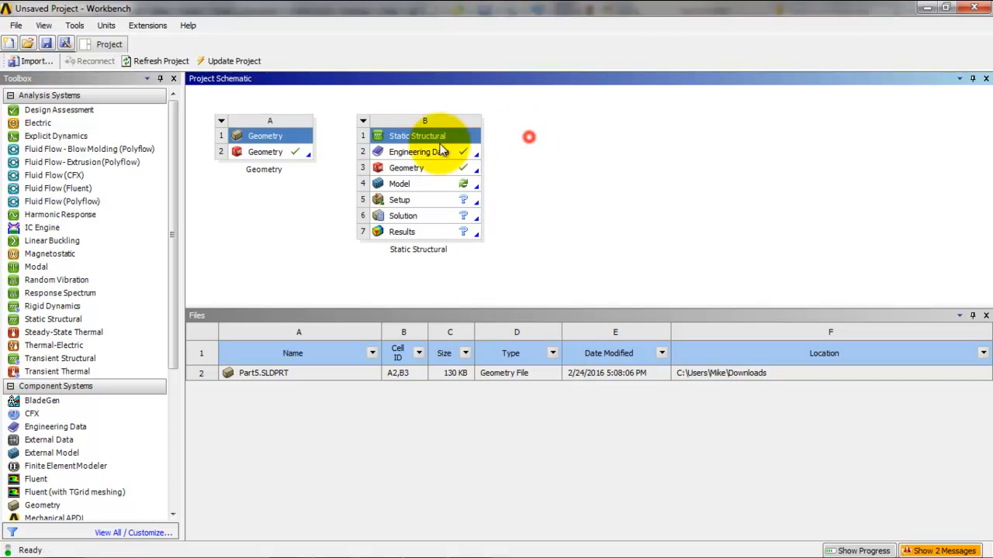
- Share Geometry cell A2 with the Static Structural system, replacing its own Geometry cell B3
{"action": "left_click_drag", "start_coordinate": [296, 148], "coordinate": [386, 165]}
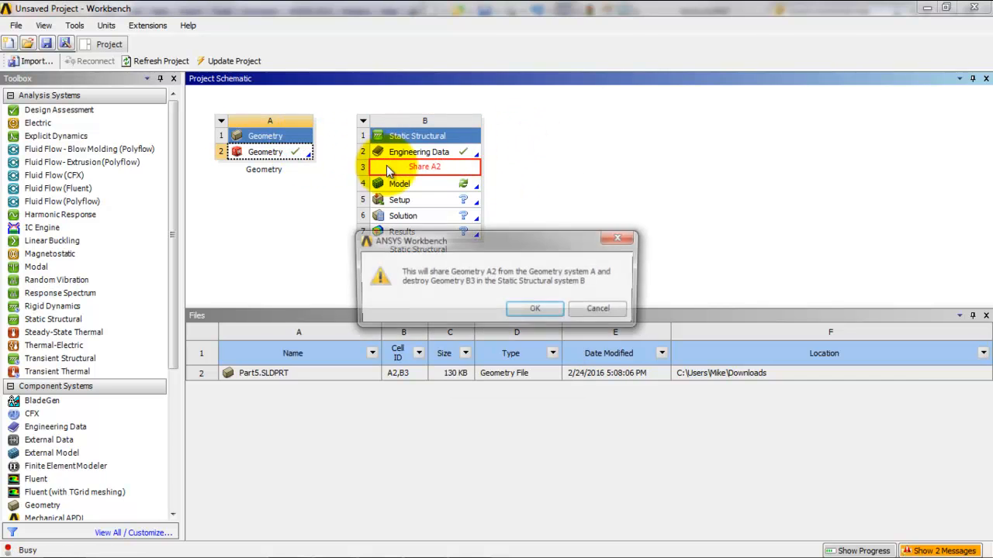
{"action": "left_click", "coordinate": [531, 310]}
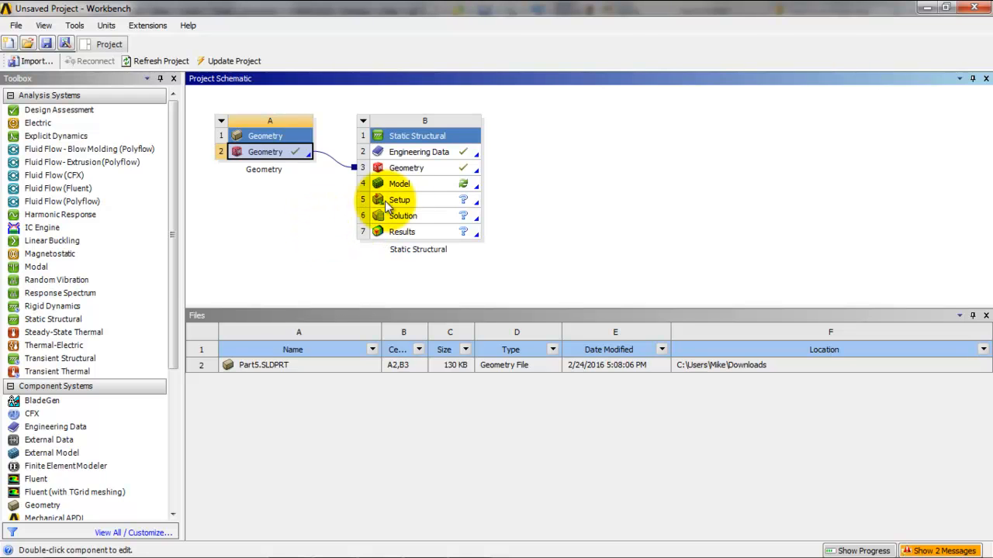
- Open the Static Structural system's Engineering Data and set the unit of Structural Steel's Young's modulus to psi
{"action": "left_click", "coordinate": [431, 154]}
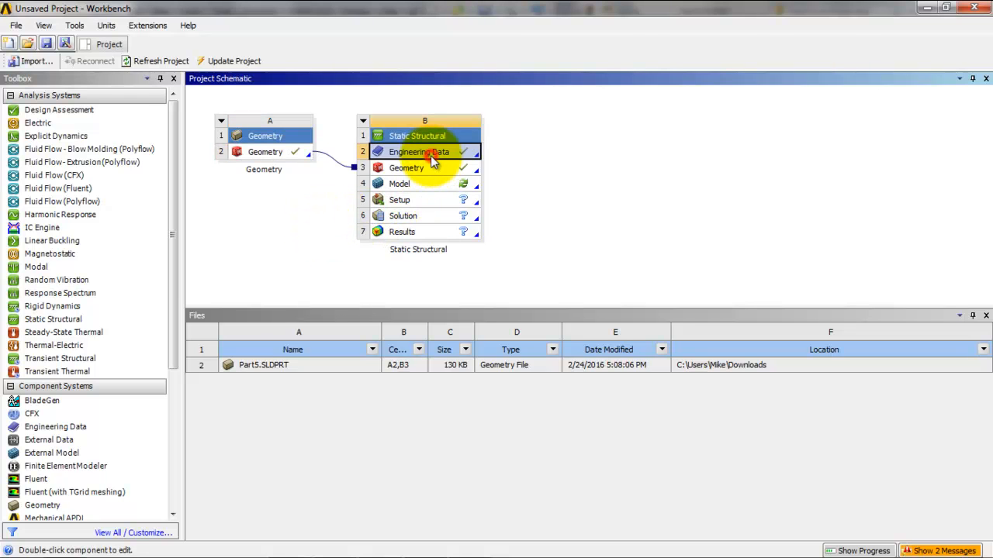
{"action": "double_click", "coordinate": [432, 155]}
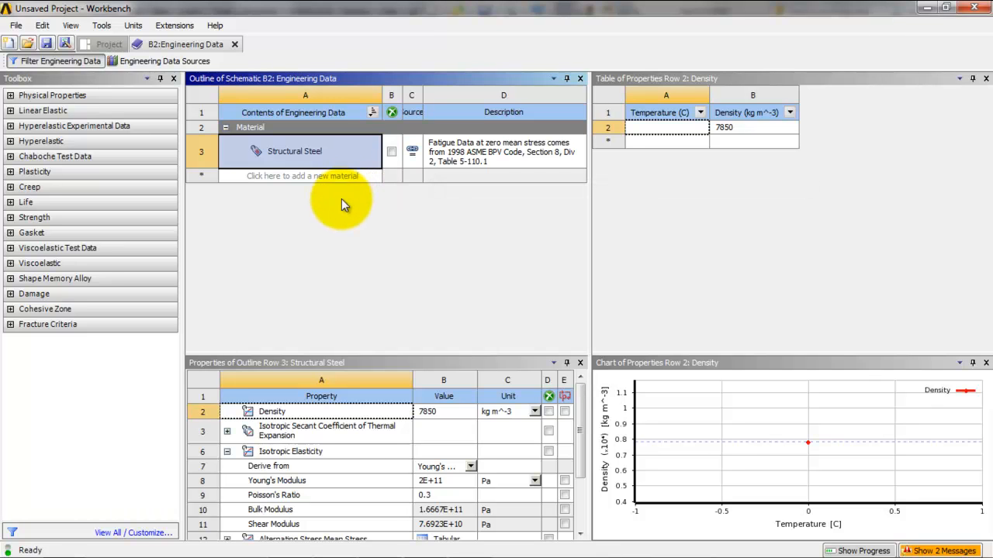
{"action": "double_click", "coordinate": [316, 154]}
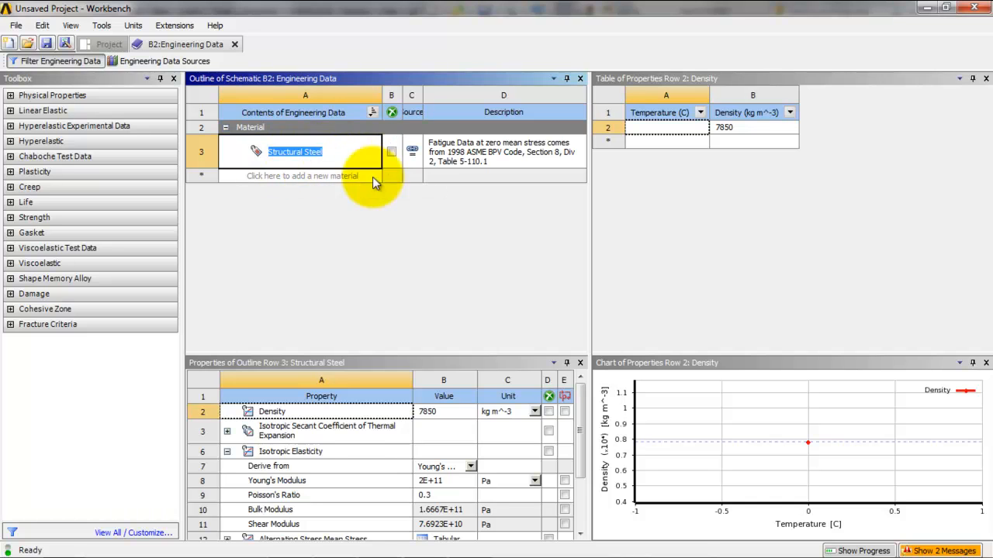
{"action": "left_click", "coordinate": [351, 166]}
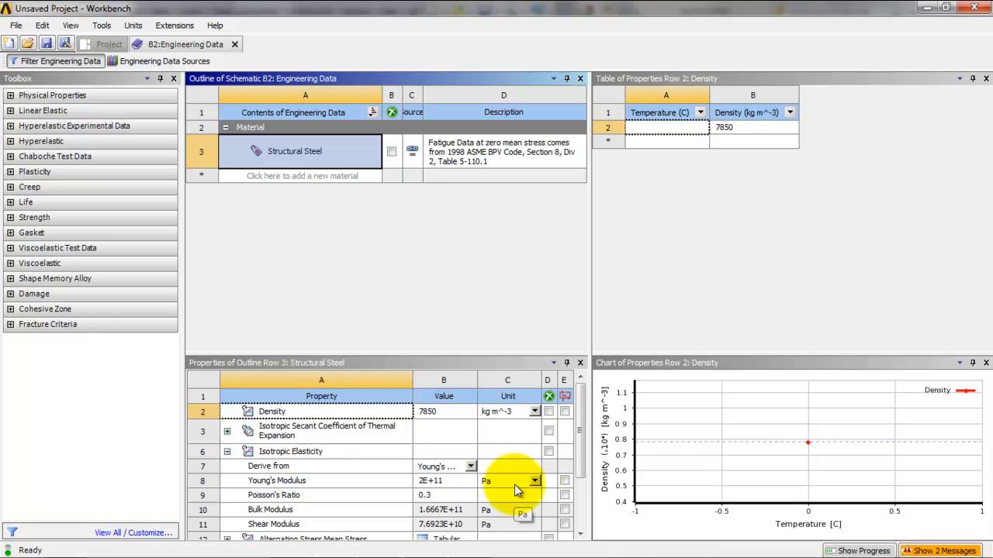
{"action": "left_click", "coordinate": [535, 482]}
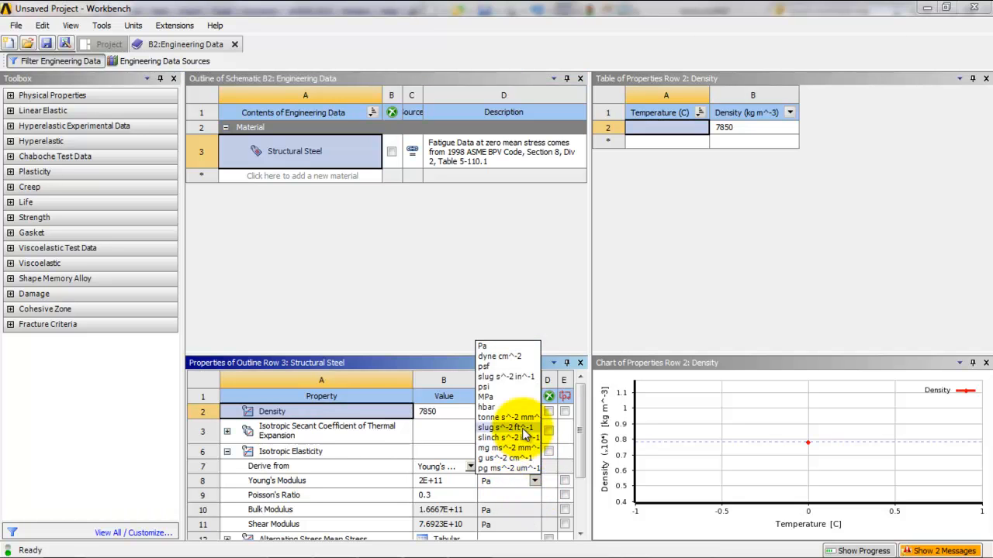
{"action": "left_click", "coordinate": [519, 387]}
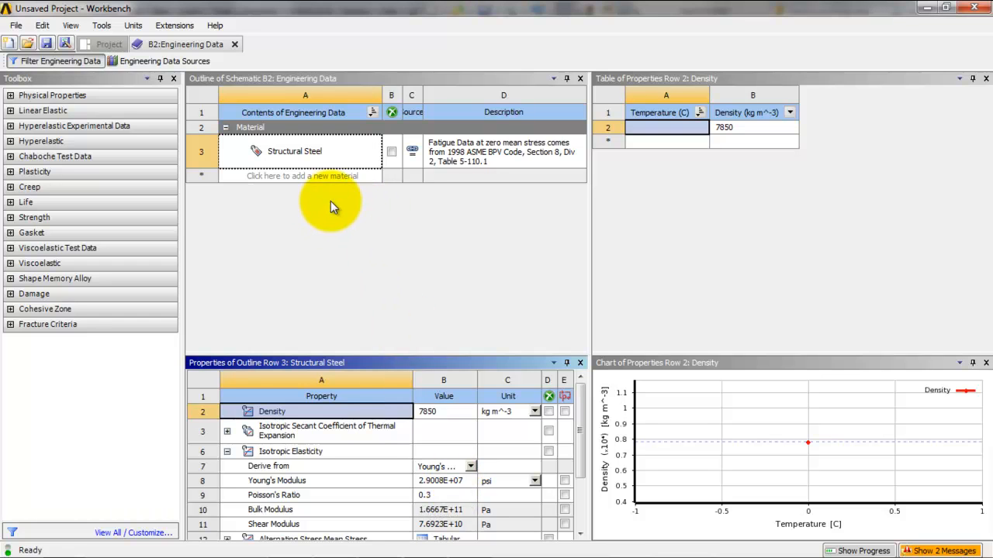
- Look over the physical properties available for a new material and open the Engineering Data Sources library
{"action": "left_click", "coordinate": [11, 94]}
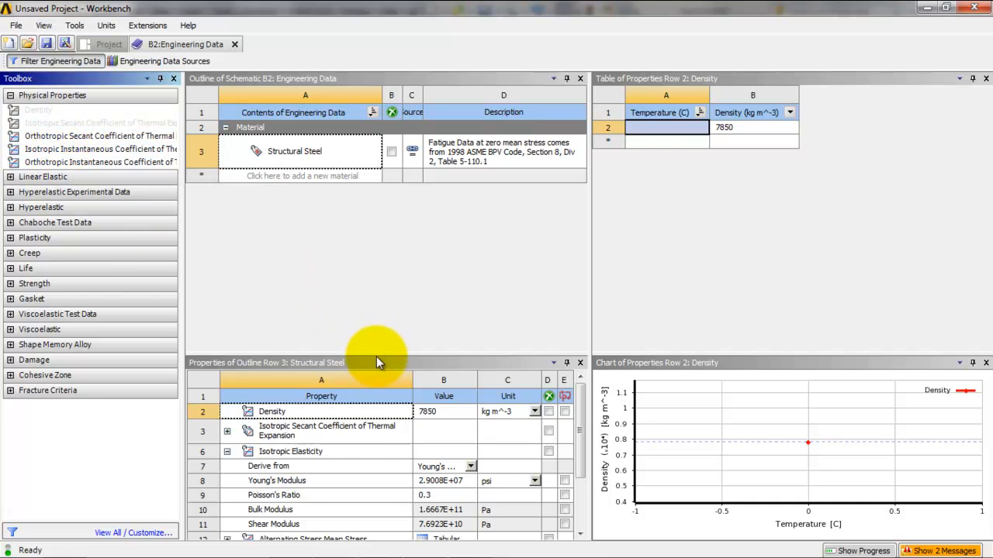
{"action": "left_click", "coordinate": [287, 178]}
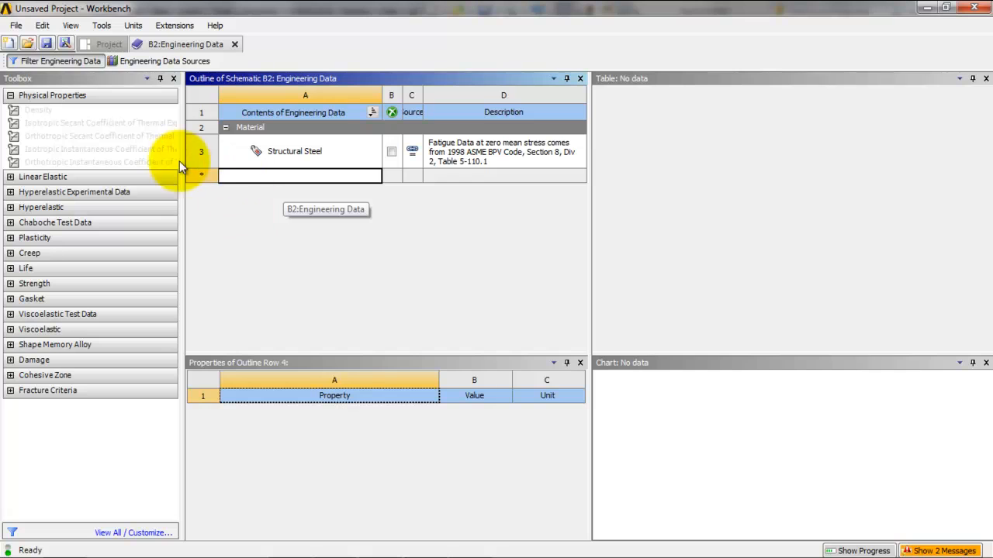
{"action": "left_click", "coordinate": [159, 60]}
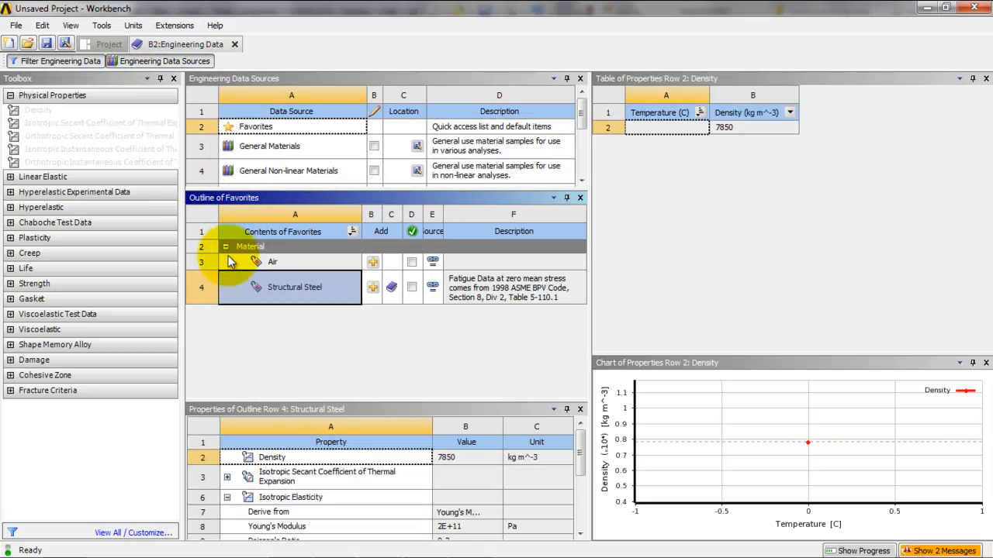
- Add Air from the Favorites library and Aluminum Alloy from General Materials to the Static Structural system's Engineering Data
{"action": "left_click_drag", "start_coordinate": [259, 262], "coordinate": [377, 277]}
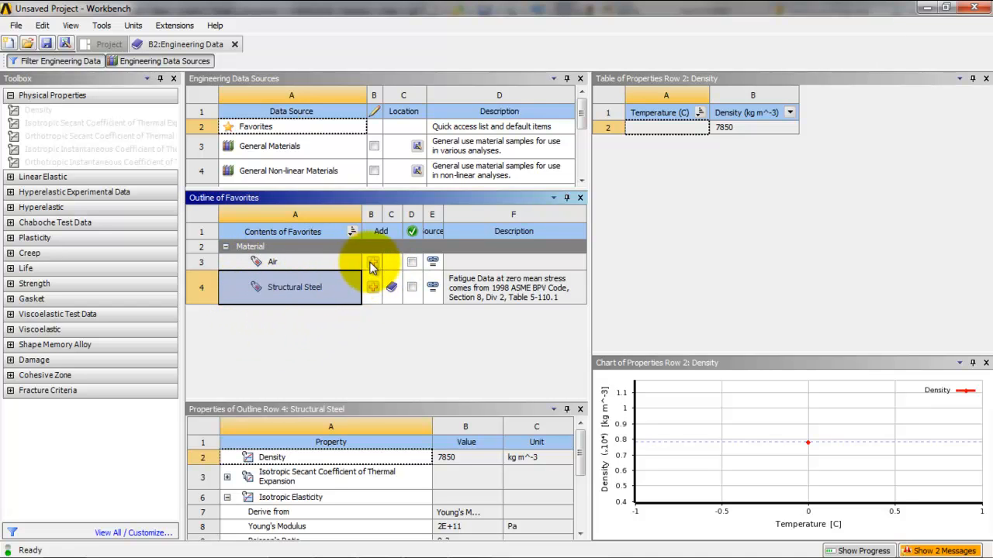
{"action": "left_click", "coordinate": [371, 265]}
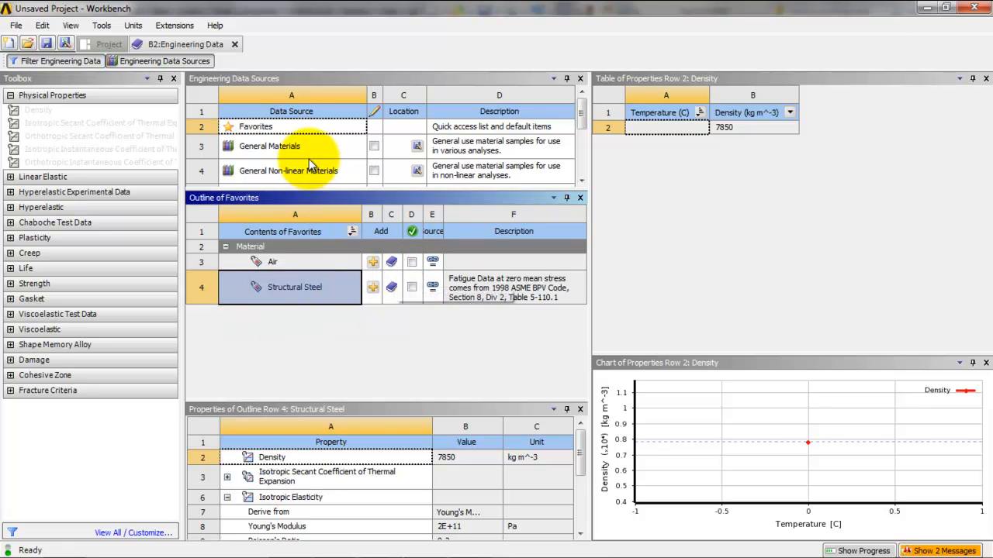
{"action": "left_click_drag", "start_coordinate": [454, 190], "coordinate": [453, 246]}
{"action": "left_click", "coordinate": [287, 148]}
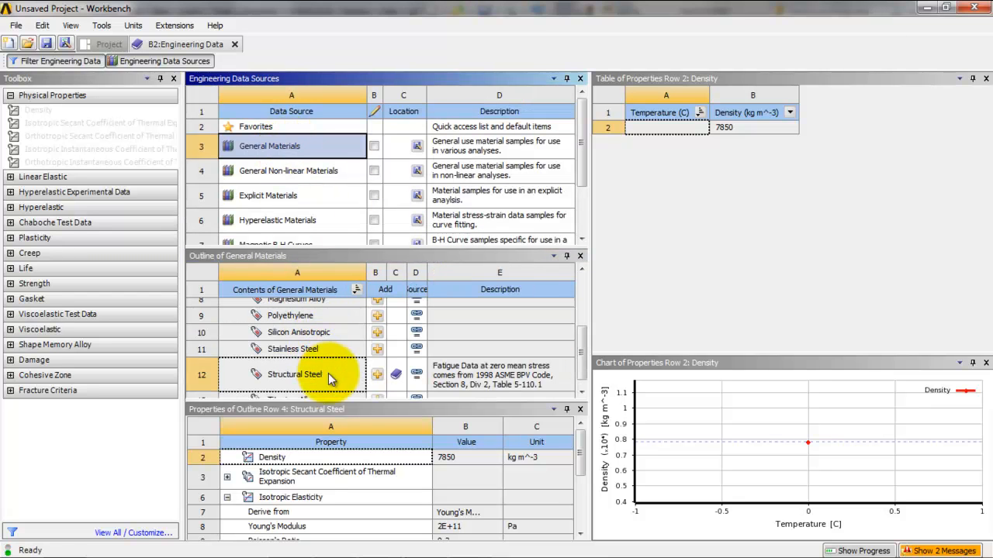
{"action": "scroll", "coordinate": [329, 376], "scroll_direction": "down", "scroll_amount": 3}
{"action": "left_click", "coordinate": [334, 349]}
{"action": "scroll", "coordinate": [335, 354], "scroll_direction": "up", "scroll_amount": 1}
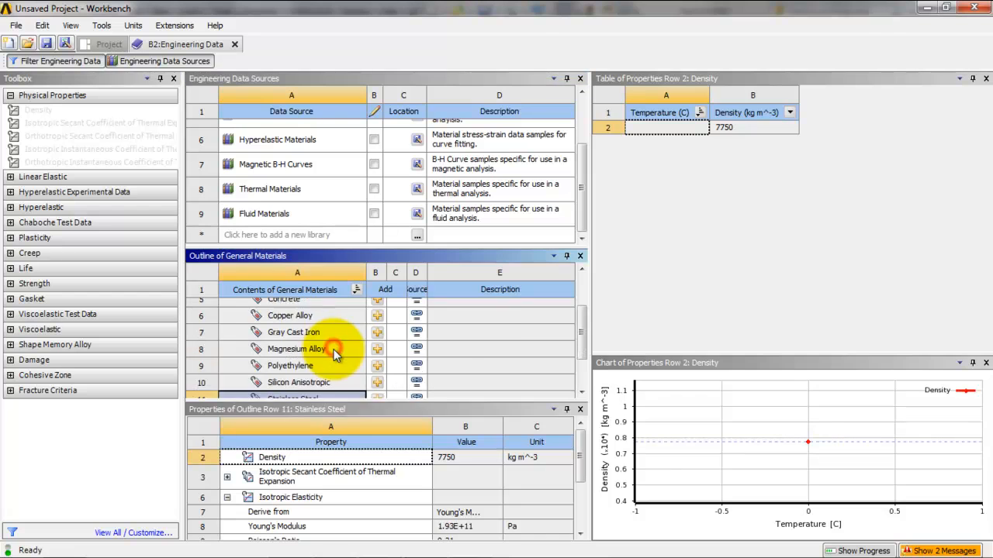
{"action": "scroll", "coordinate": [333, 351], "scroll_direction": "up", "scroll_amount": 2}
{"action": "left_click", "coordinate": [377, 349]}
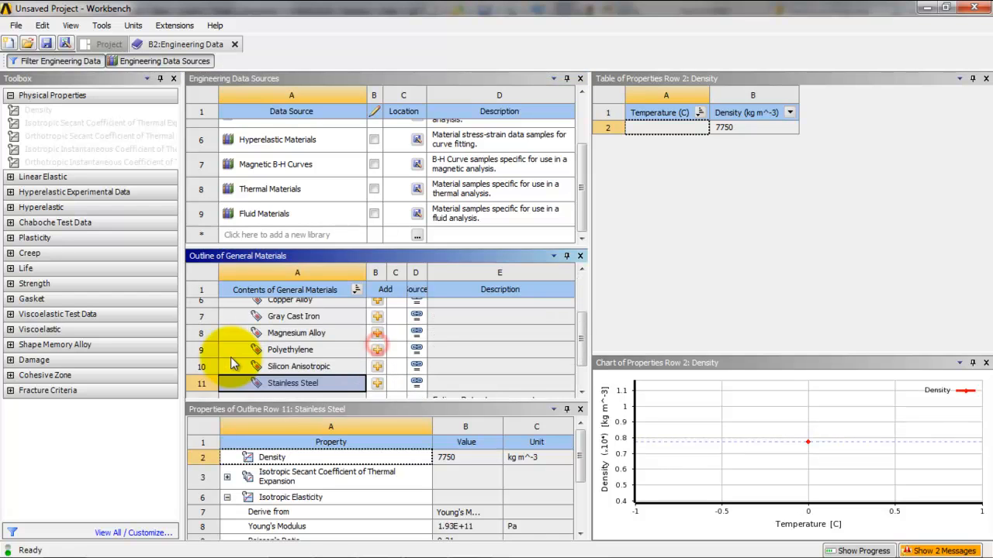
{"action": "scroll", "coordinate": [341, 352], "scroll_direction": "up", "scroll_amount": 2}
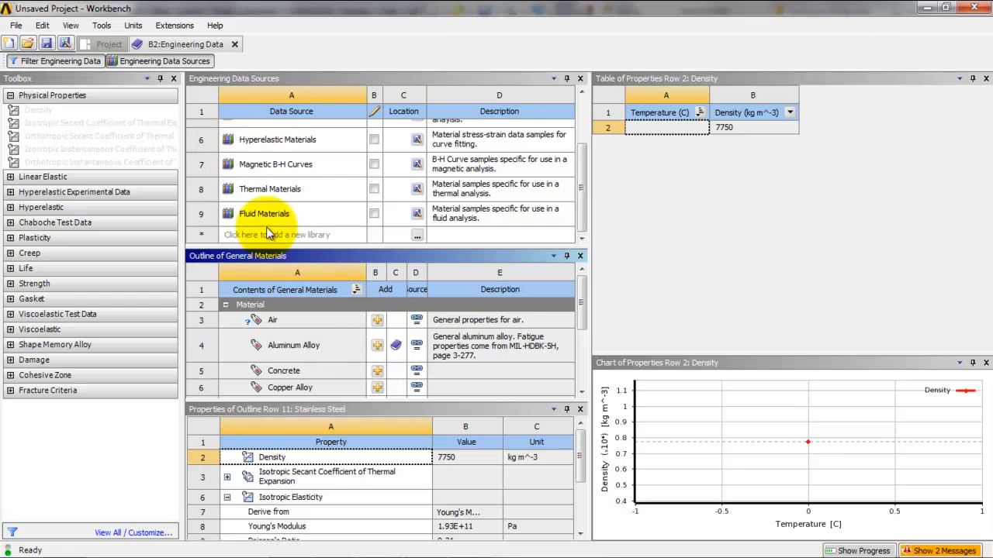
{"action": "left_click", "coordinate": [164, 62]}
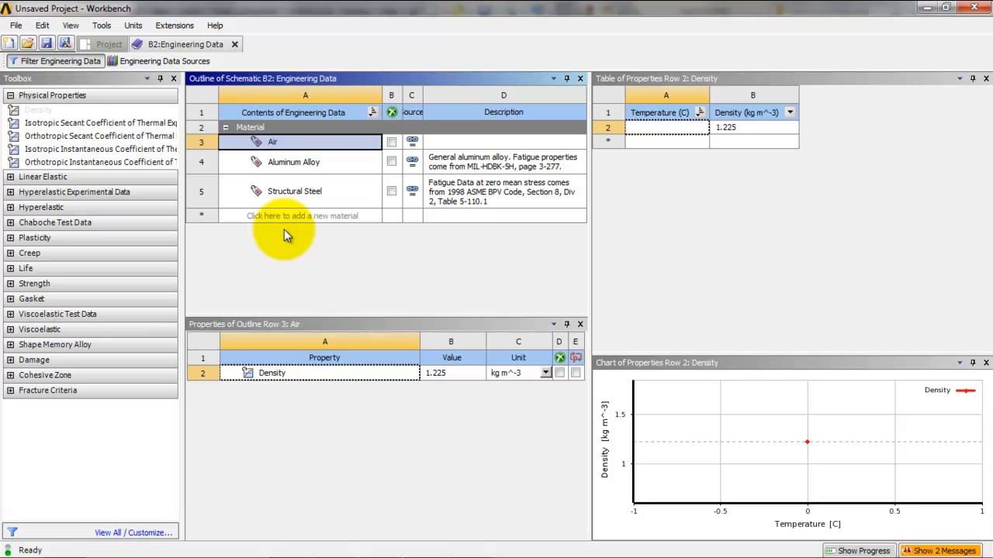
- Close Engineering Data and open the Static Structural system's Model cell B4 in Mechanical
{"action": "left_click", "coordinate": [238, 45]}
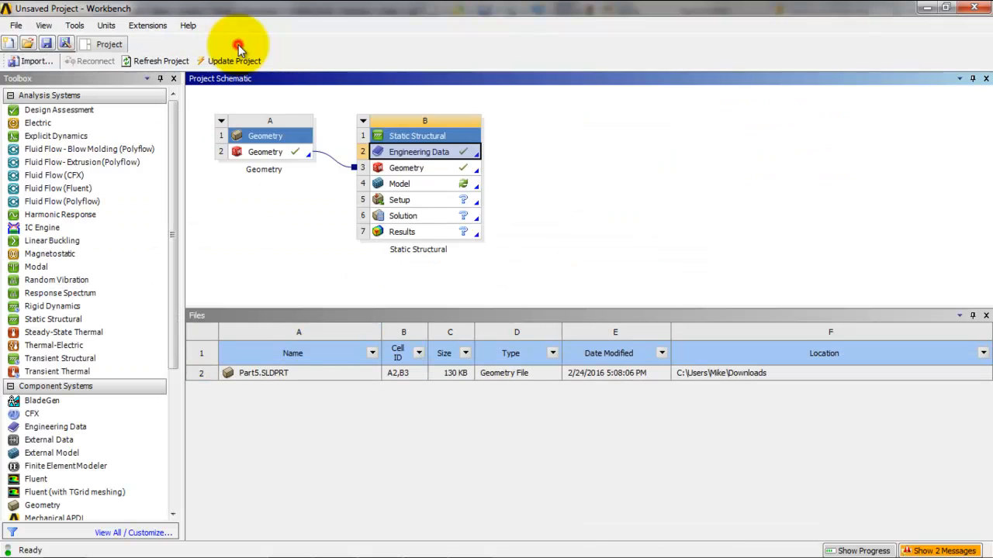
{"action": "left_click", "coordinate": [429, 184]}
{"action": "double_click", "coordinate": [429, 184]}
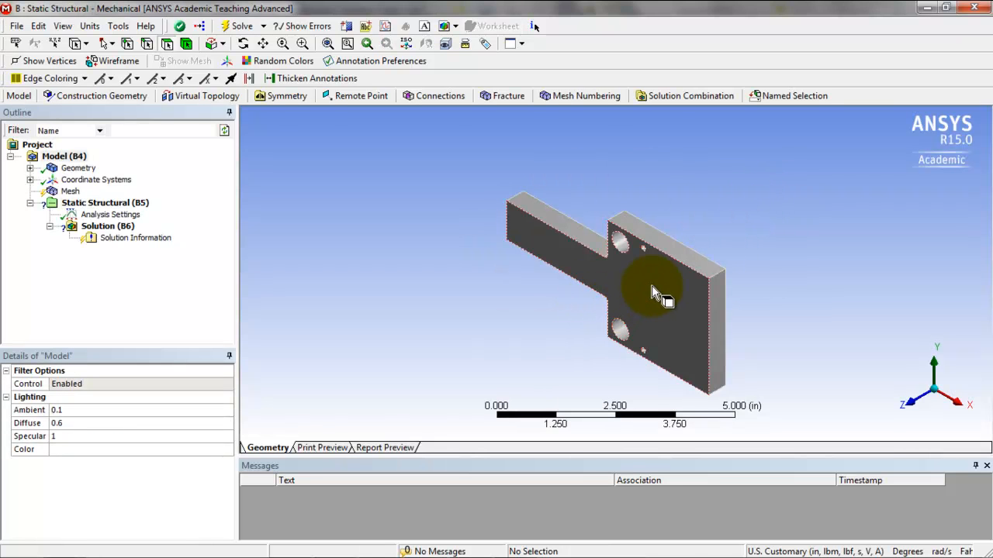
- Try selecting several plate faces, rotate and pan the model, restore the isometric view and clear the selection
{"action": "left_click", "coordinate": [658, 305]}
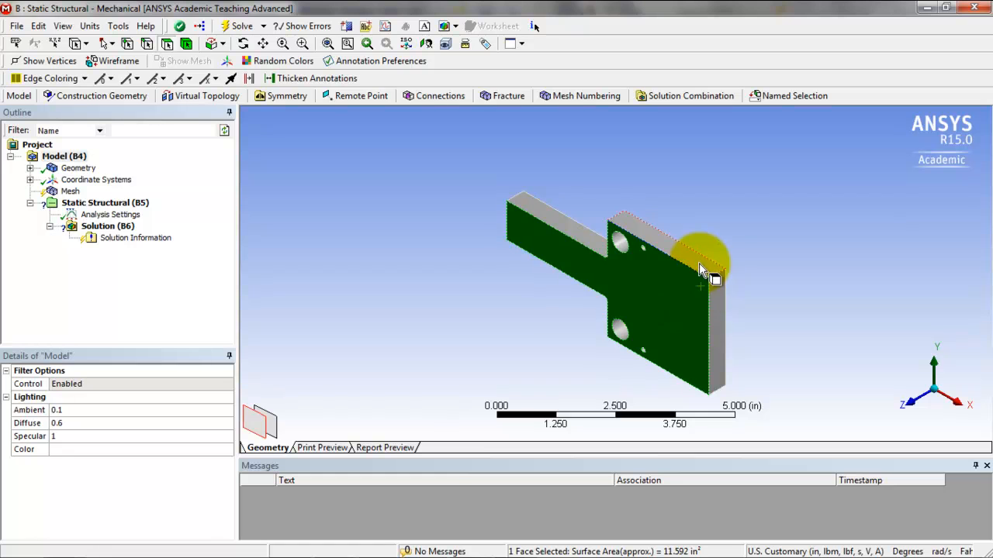
{"action": "left_click", "coordinate": [700, 263]}
{"action": "left_click", "coordinate": [721, 304]}
{"action": "left_click", "coordinate": [688, 320]}
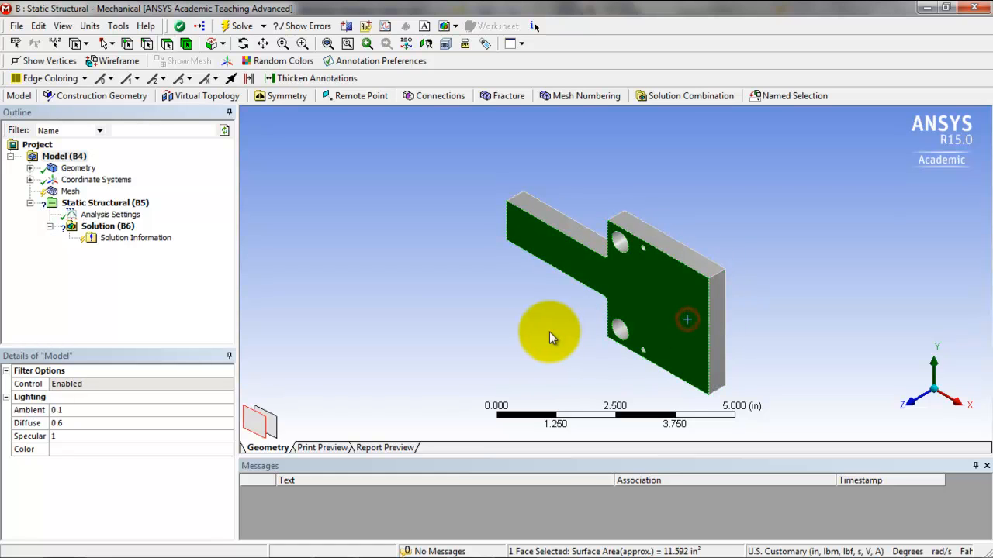
{"action": "middle_click_drag", "start_coordinate": [639, 295], "coordinate": [586, 294]}
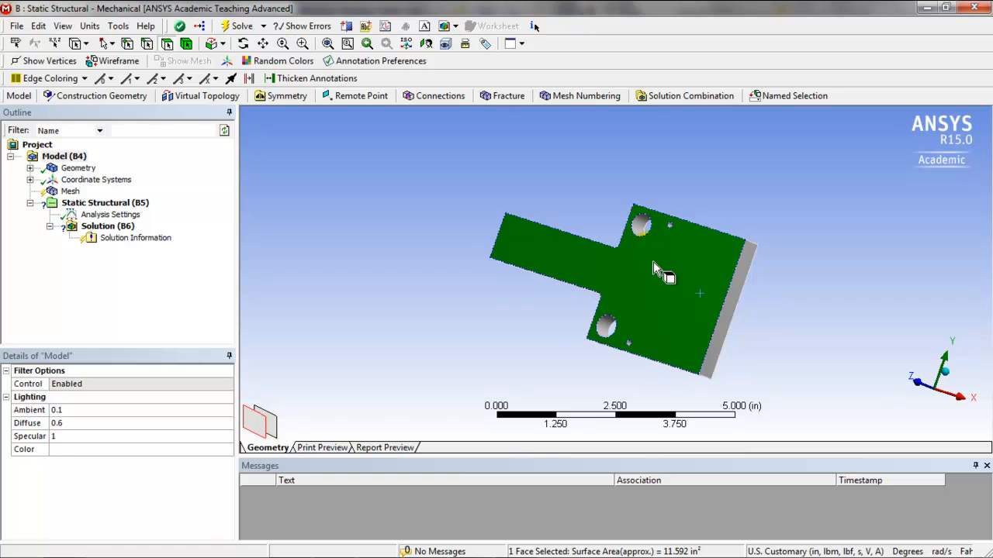
{"action": "middle_click_drag", "start_coordinate": [680, 258], "coordinate": [641, 217], "text": "ctrl"}
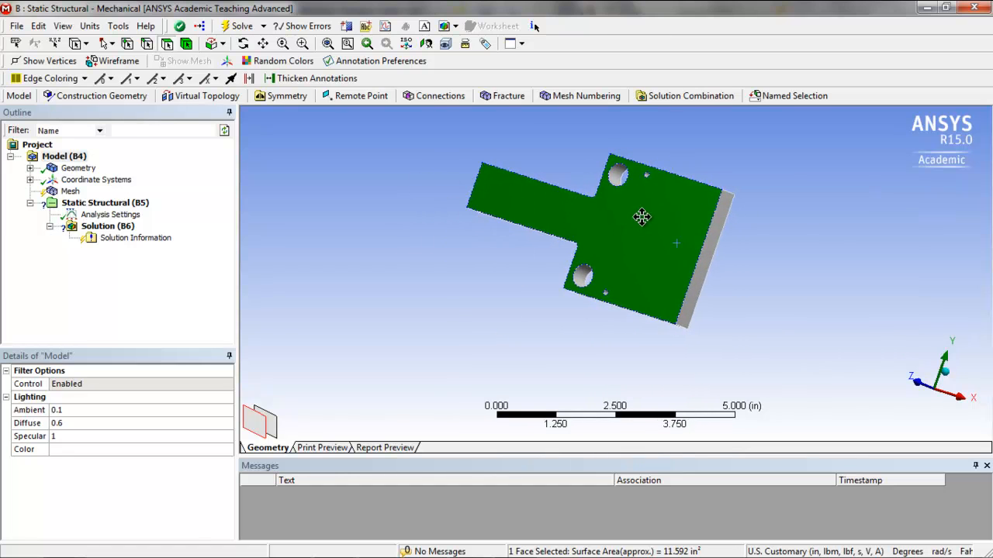
{"action": "right_click", "coordinate": [788, 214]}
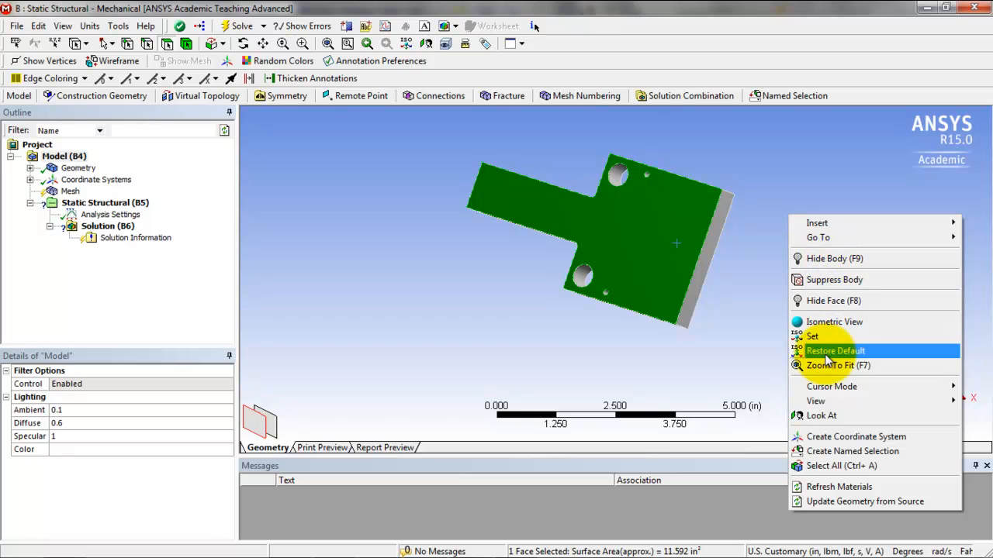
{"action": "left_click", "coordinate": [804, 322]}
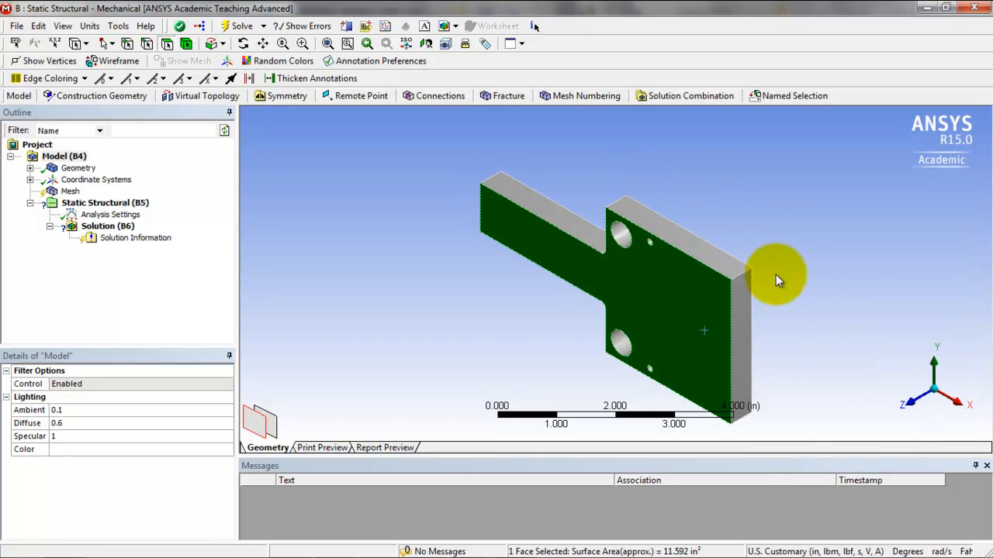
{"action": "left_click", "coordinate": [783, 242]}
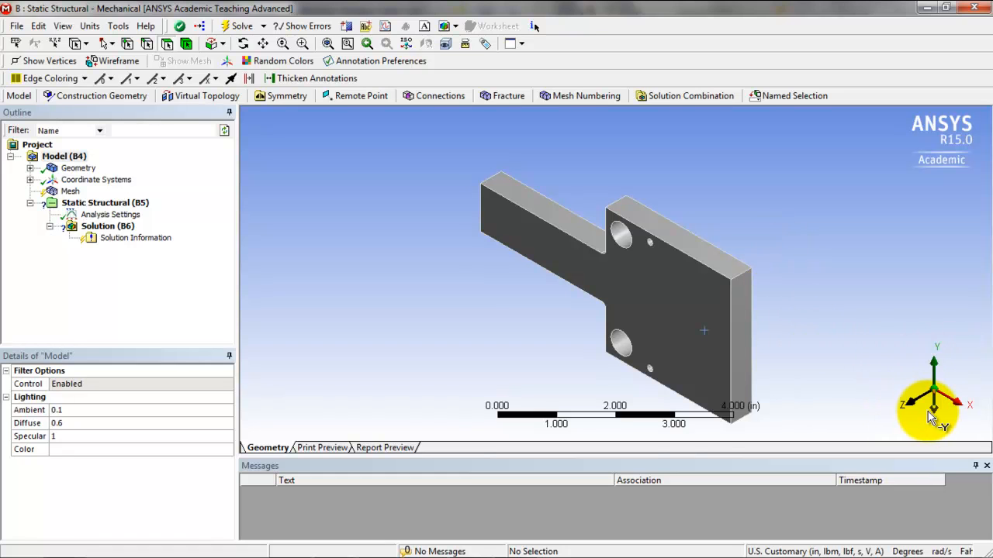
- Inspect the plate from its front, end, edge and back along the coordinate axes and return to the isometric view
{"action": "left_click", "coordinate": [913, 404]}
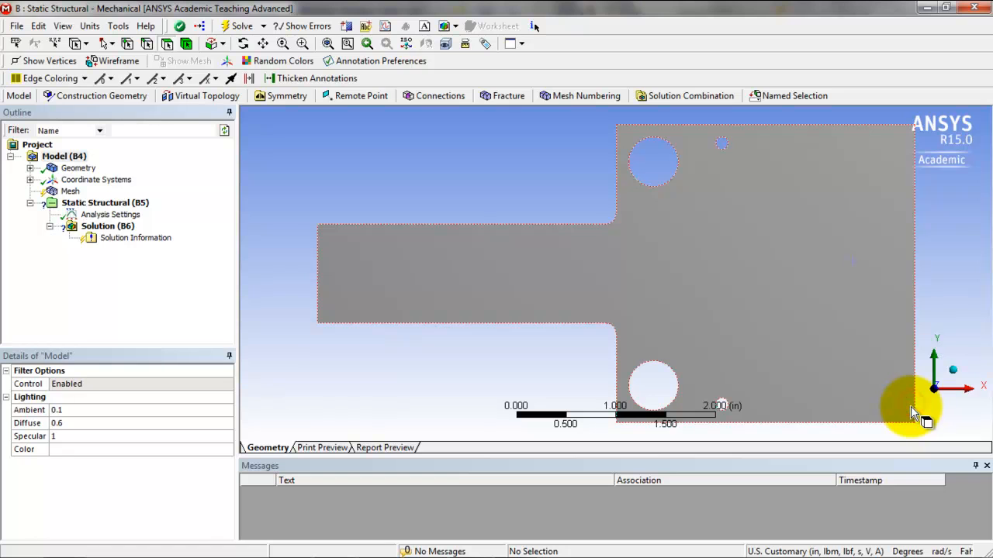
{"action": "left_click", "coordinate": [959, 388]}
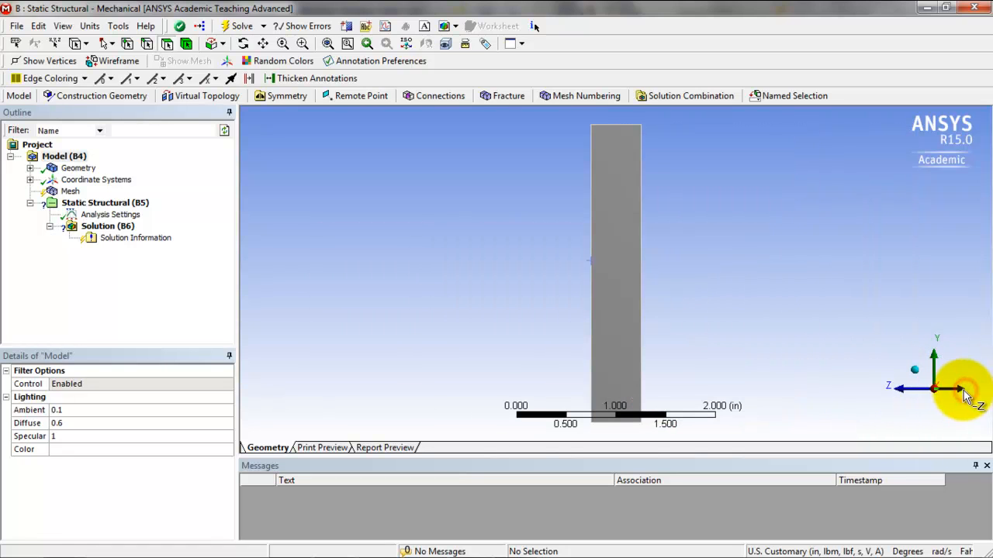
{"action": "left_click", "coordinate": [934, 371]}
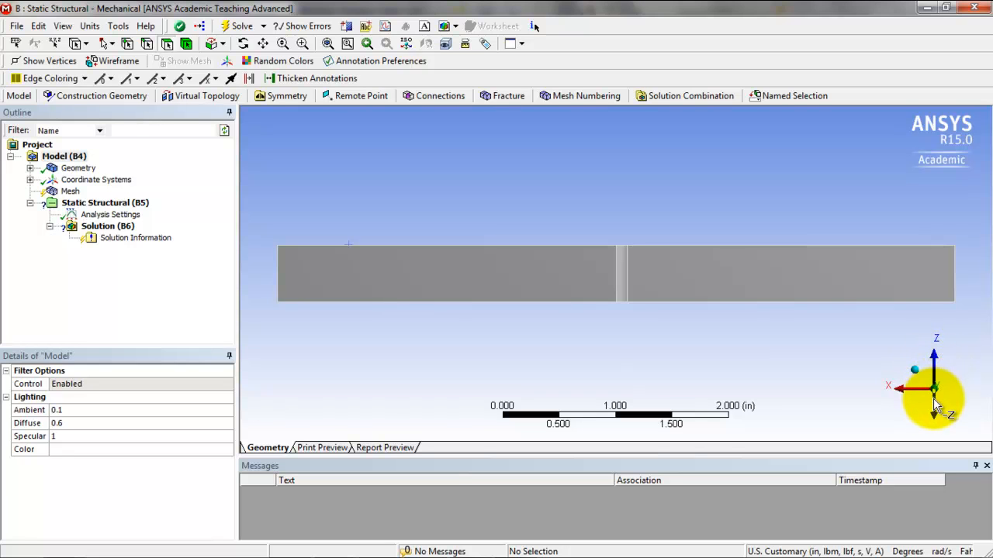
{"action": "left_click", "coordinate": [935, 404]}
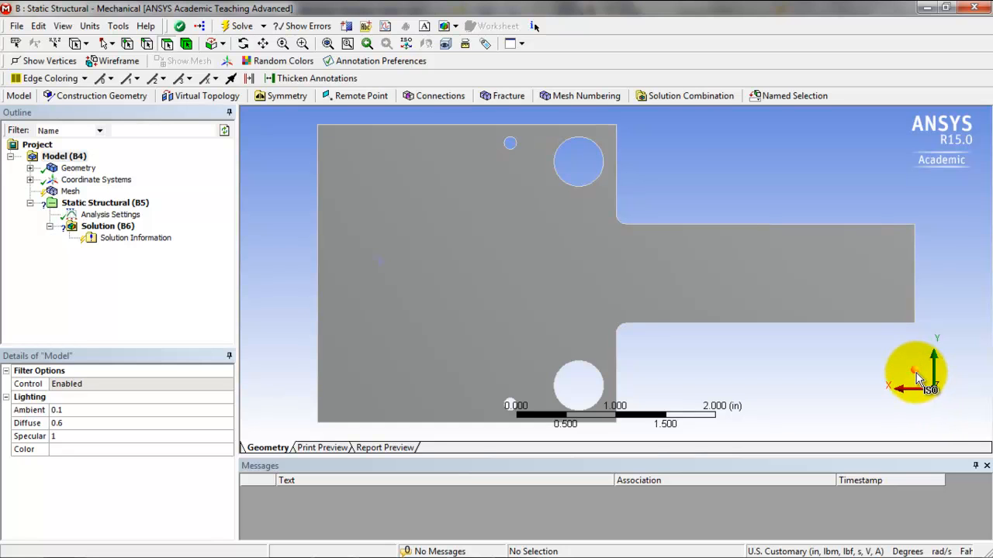
{"action": "left_click", "coordinate": [916, 373]}
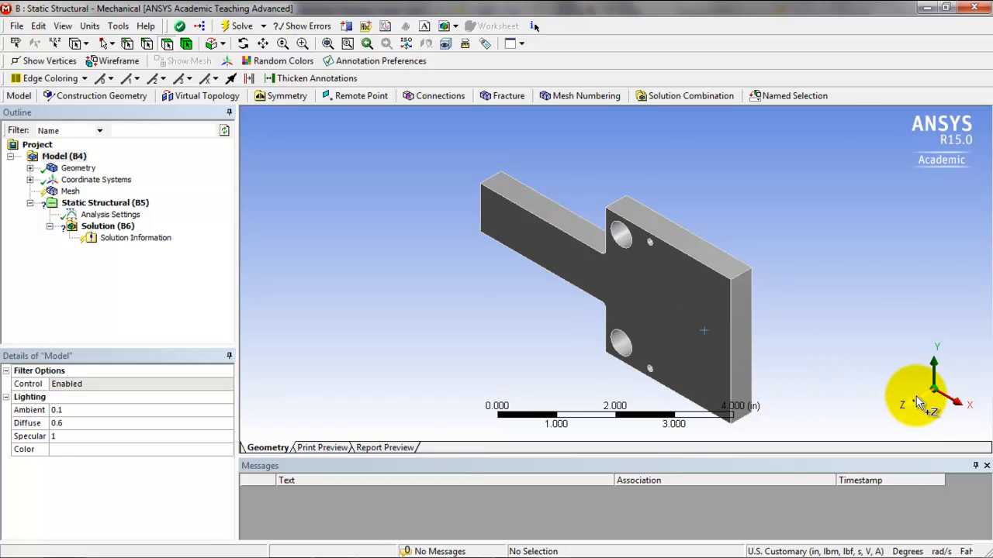
- Orient the plate to face the positive Z axis, zoomed out slightly and repositioned clear of the scale bar
{"action": "left_click", "coordinate": [916, 398]}
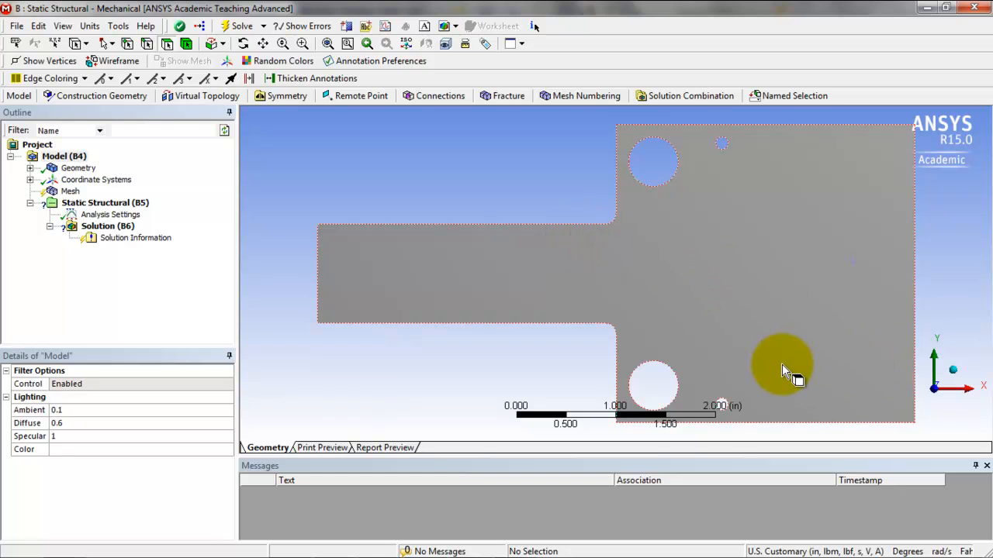
{"action": "scroll", "coordinate": [779, 349], "scroll_direction": "down", "scroll_amount": 1}
{"action": "scroll", "coordinate": [776, 340], "scroll_direction": "down", "scroll_amount": 1}
{"action": "scroll", "coordinate": [774, 332], "scroll_direction": "up", "scroll_amount": 1}
{"action": "middle_click_drag", "start_coordinate": [773, 332], "coordinate": [781, 323]}
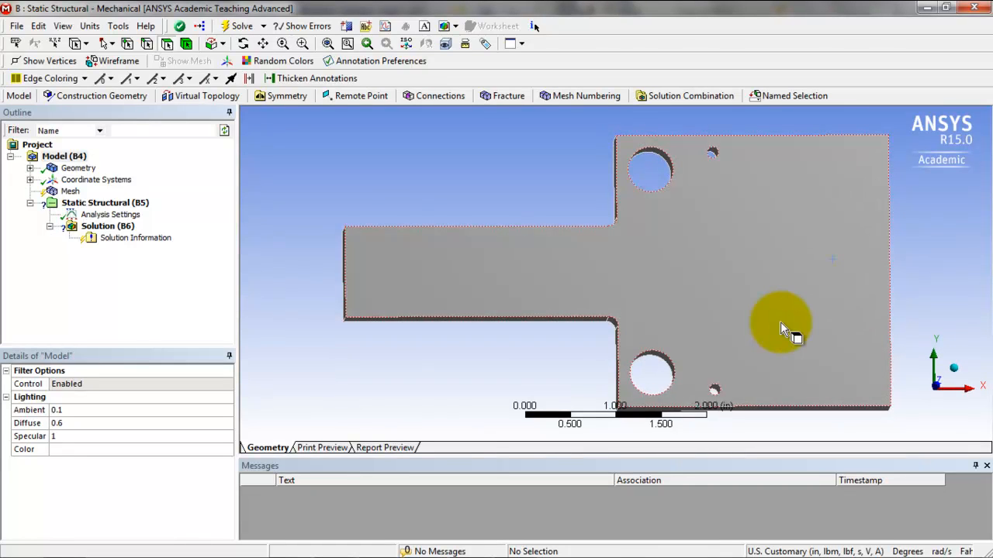
{"action": "left_click", "coordinate": [935, 387]}
{"action": "middle_click_drag", "start_coordinate": [806, 352], "coordinate": [817, 329], "text": "ctrl"}
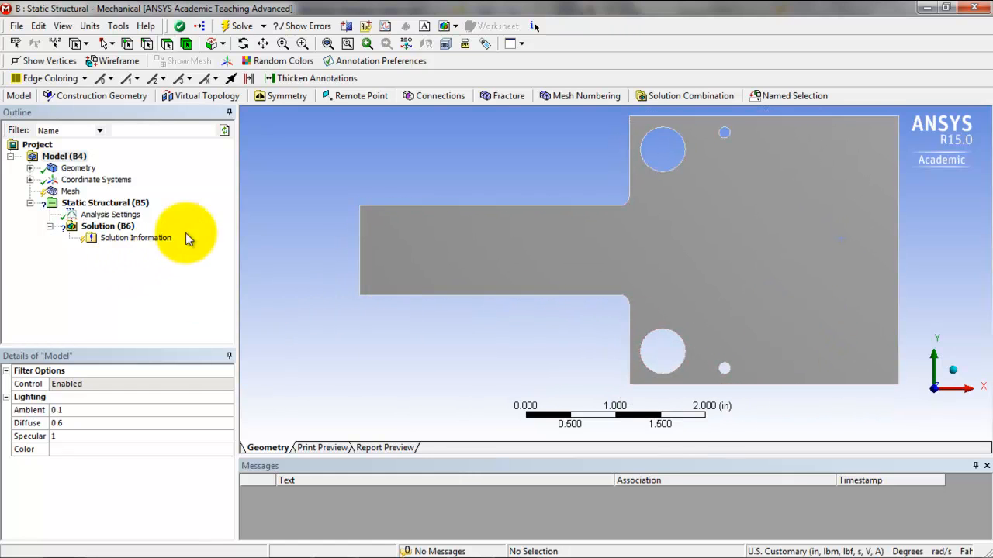
- Examine the material assignment choices for Part5 under the model's Geometry and dismiss them without choosing one
{"action": "left_click", "coordinate": [70, 157]}
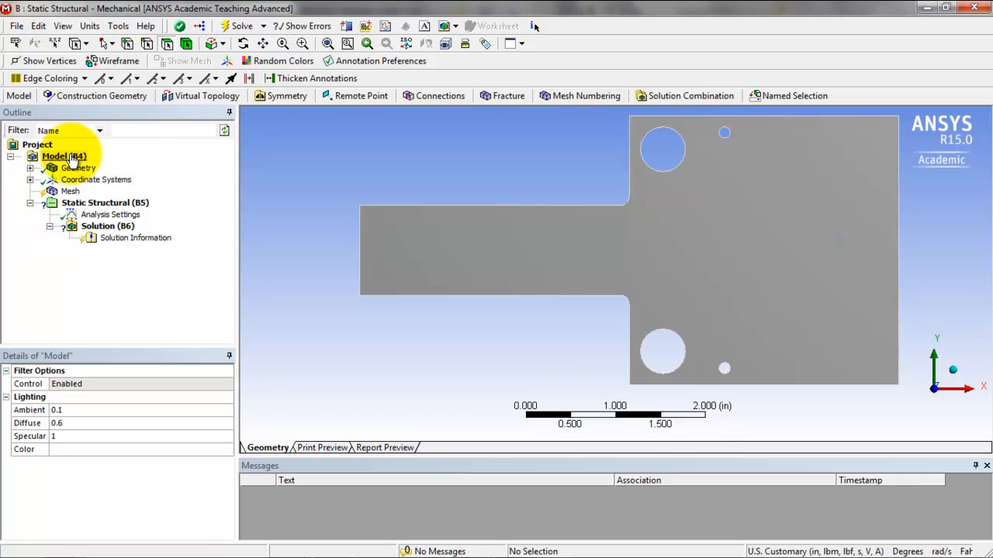
{"action": "left_click", "coordinate": [30, 167]}
{"action": "left_click", "coordinate": [89, 180]}
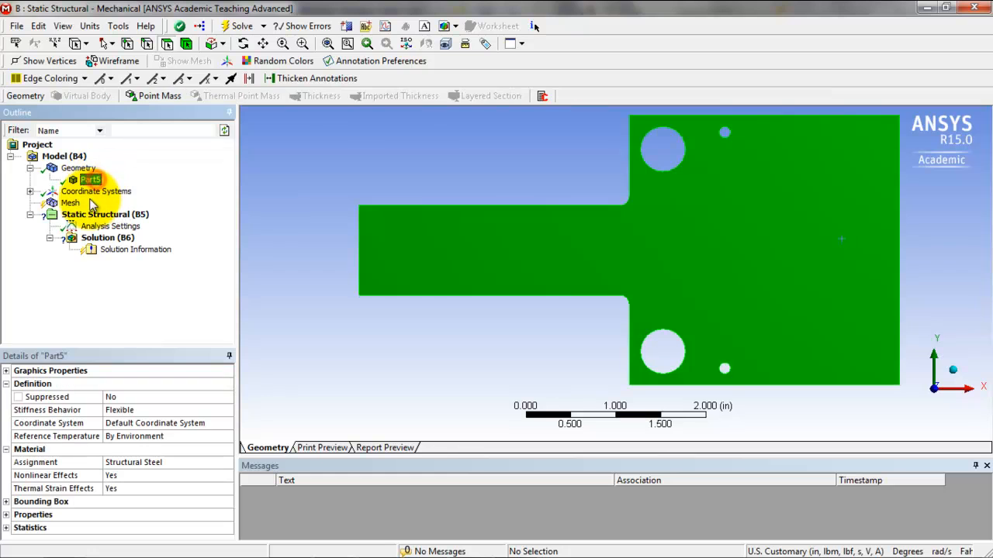
{"action": "left_click", "coordinate": [93, 183]}
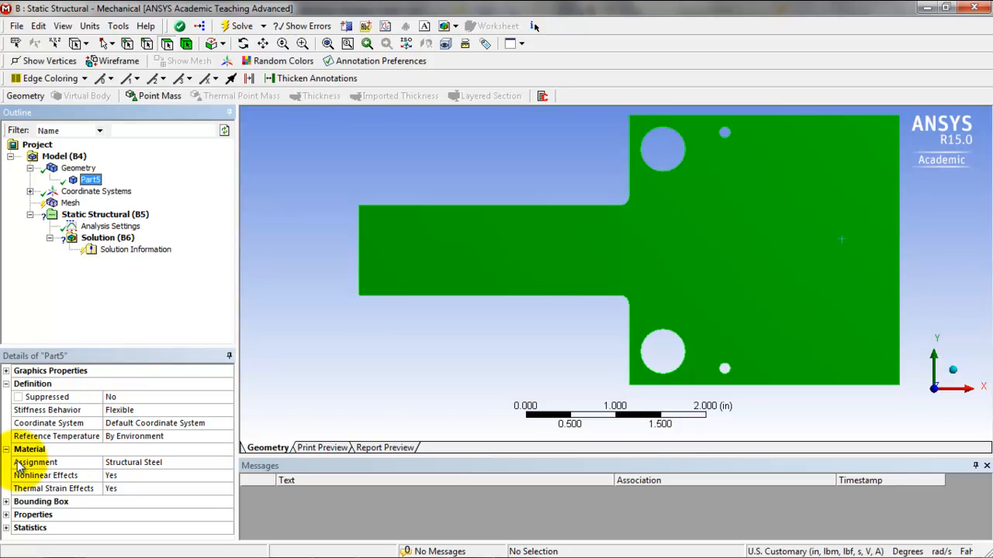
{"action": "left_click", "coordinate": [133, 464]}
{"action": "left_click", "coordinate": [226, 463]}
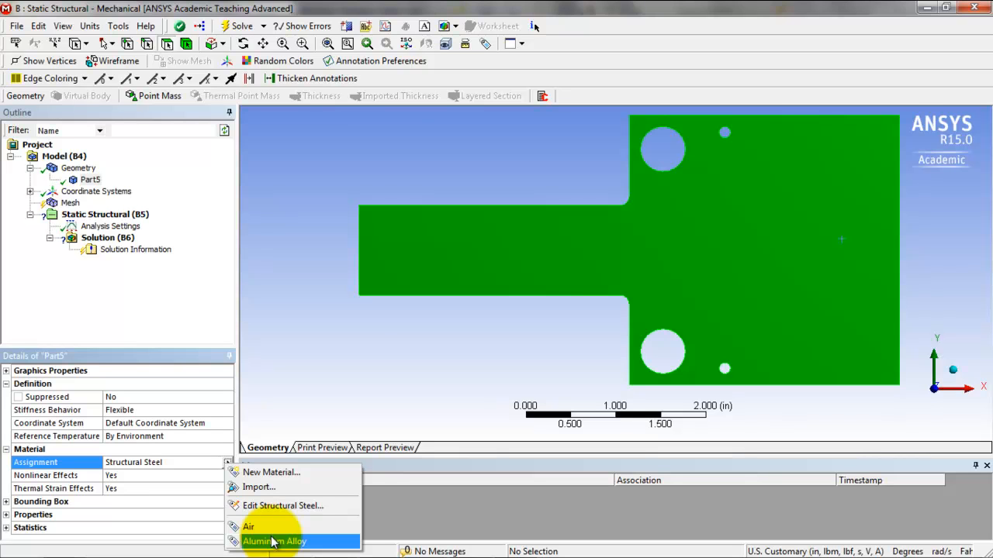
{"action": "left_click", "coordinate": [166, 501]}
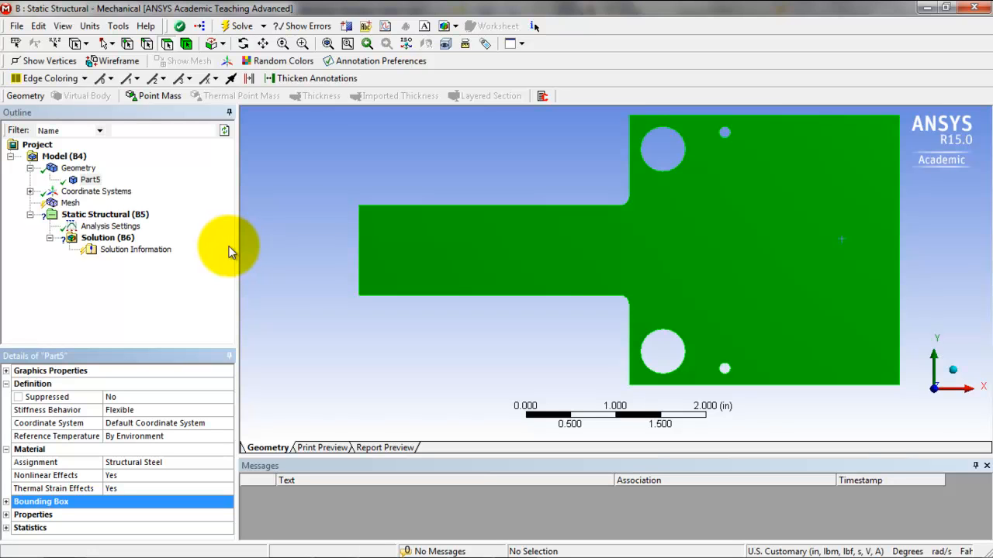
- Review the conditions, supports, loads and inertial options available for the Static Structural (B5) environment
{"action": "left_click", "coordinate": [84, 216]}
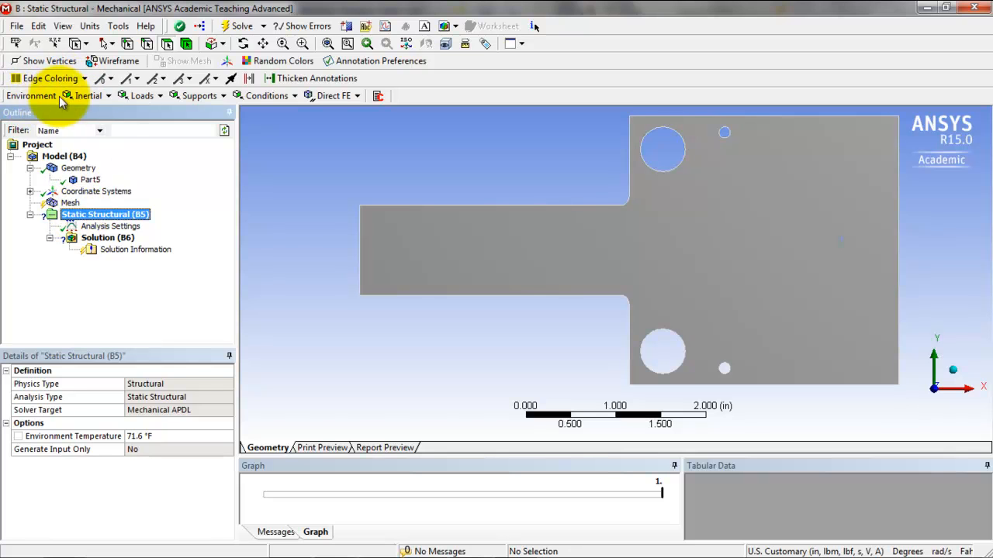
{"action": "left_click", "coordinate": [271, 99]}
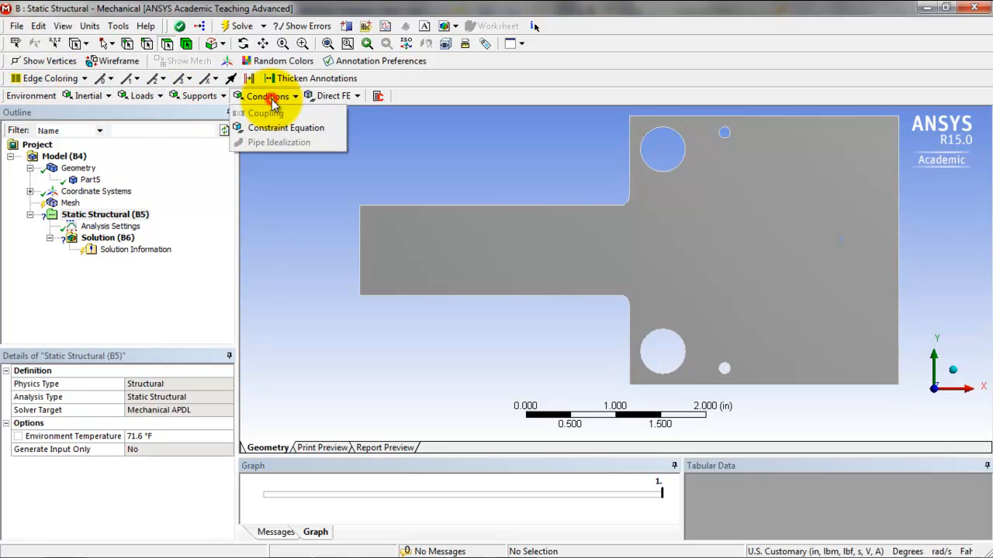
{"action": "left_click", "coordinate": [206, 97]}
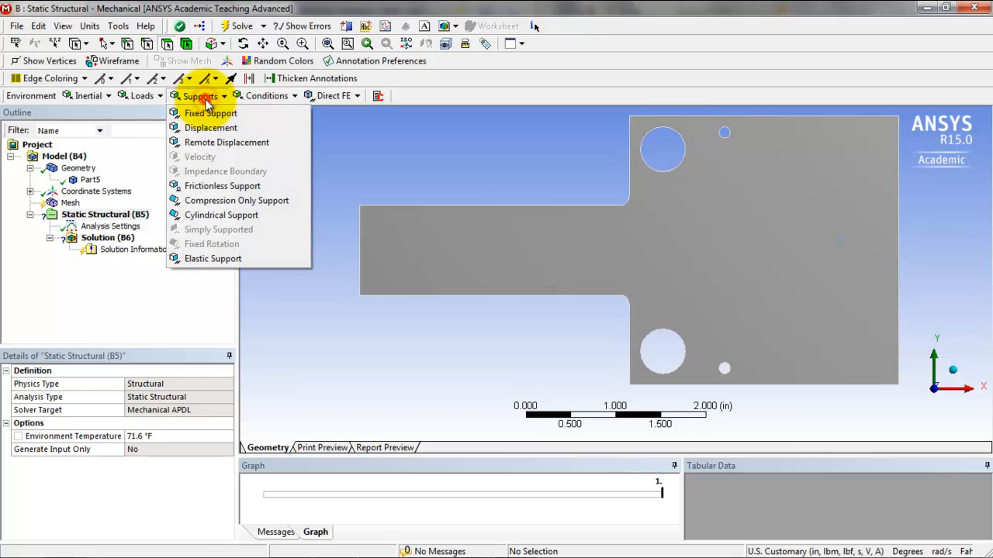
{"action": "left_click", "coordinate": [136, 100]}
{"action": "left_click", "coordinate": [136, 99]}
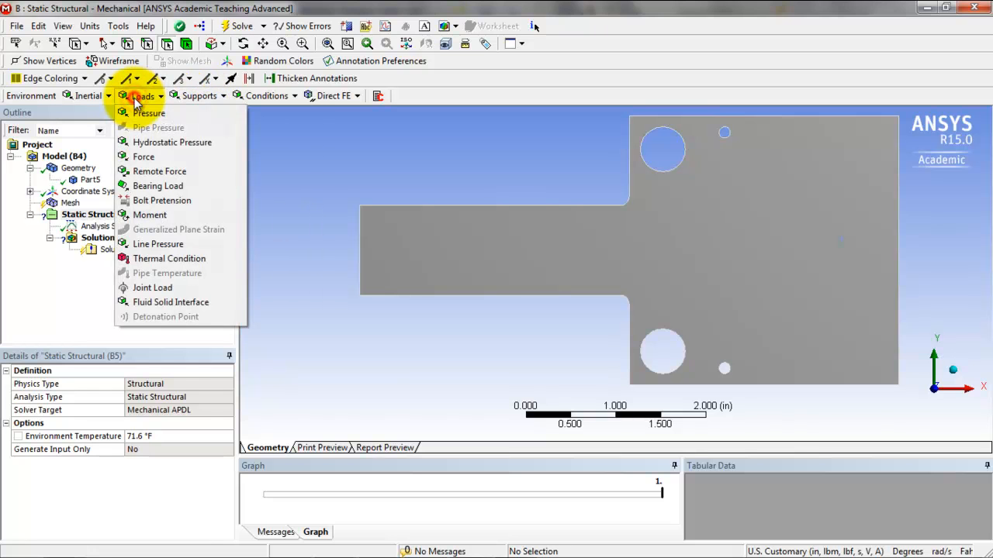
{"action": "left_click", "coordinate": [99, 106]}
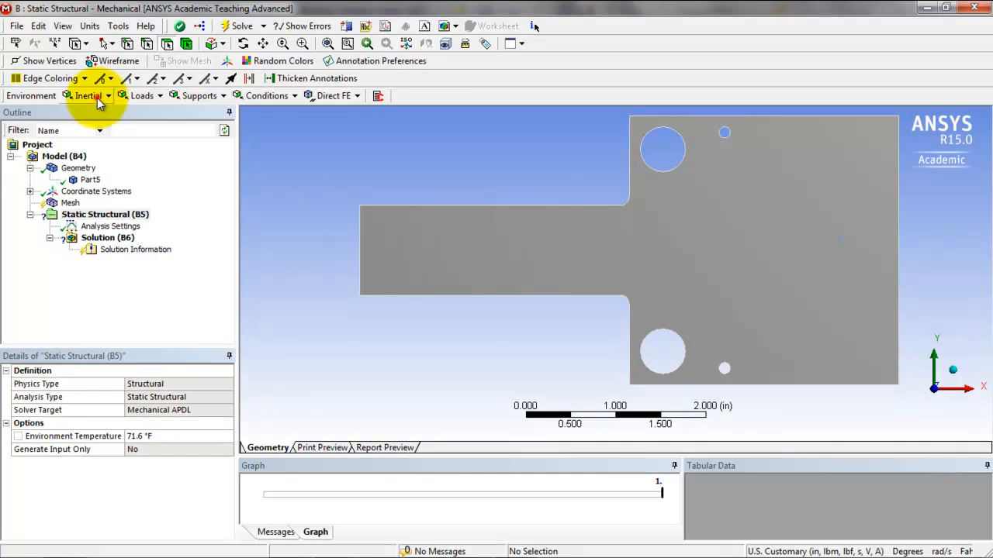
{"action": "left_click", "coordinate": [97, 101]}
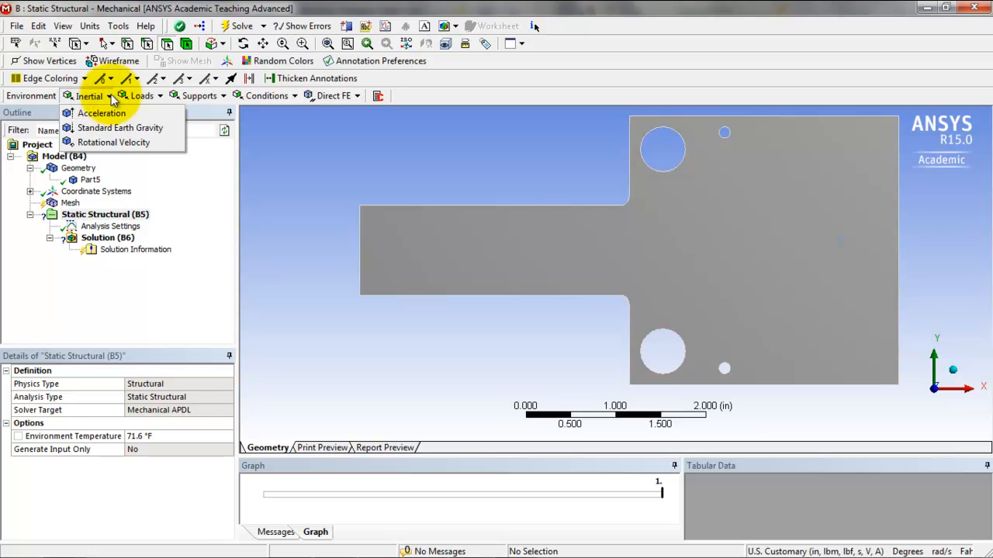
- Apply a fixed support to the end face of the plate's narrow arm
{"action": "left_click", "coordinate": [108, 95]}
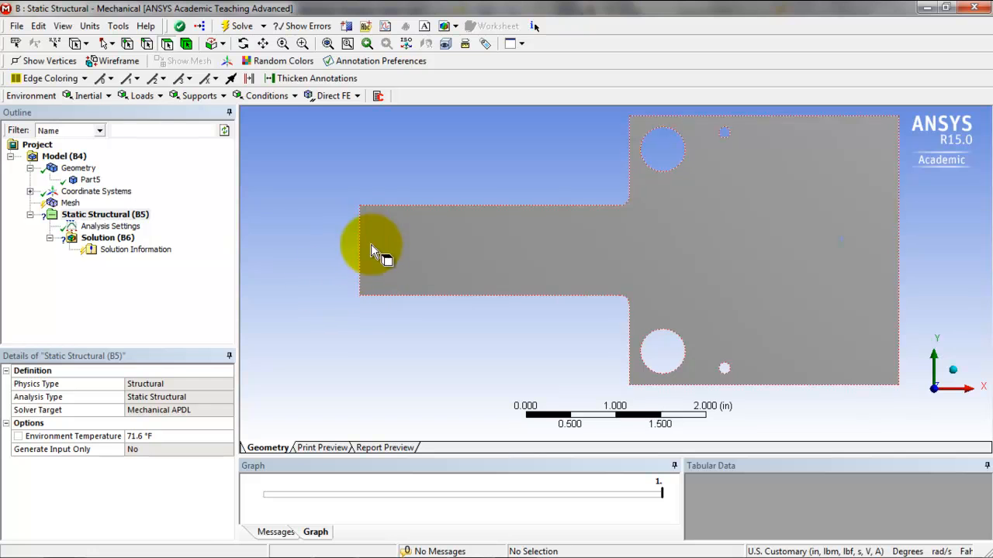
{"action": "middle_click_drag", "start_coordinate": [381, 238], "coordinate": [439, 243]}
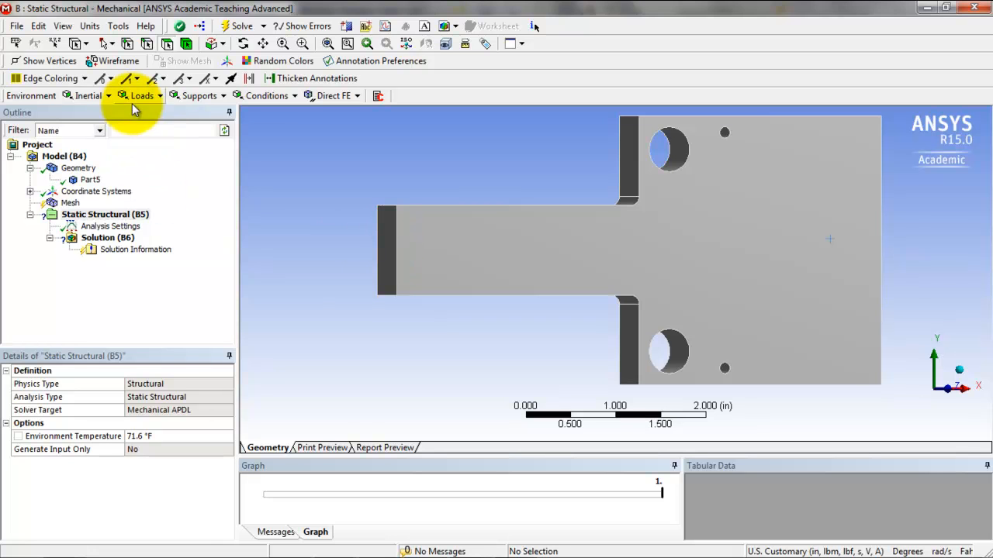
{"action": "left_click", "coordinate": [387, 253]}
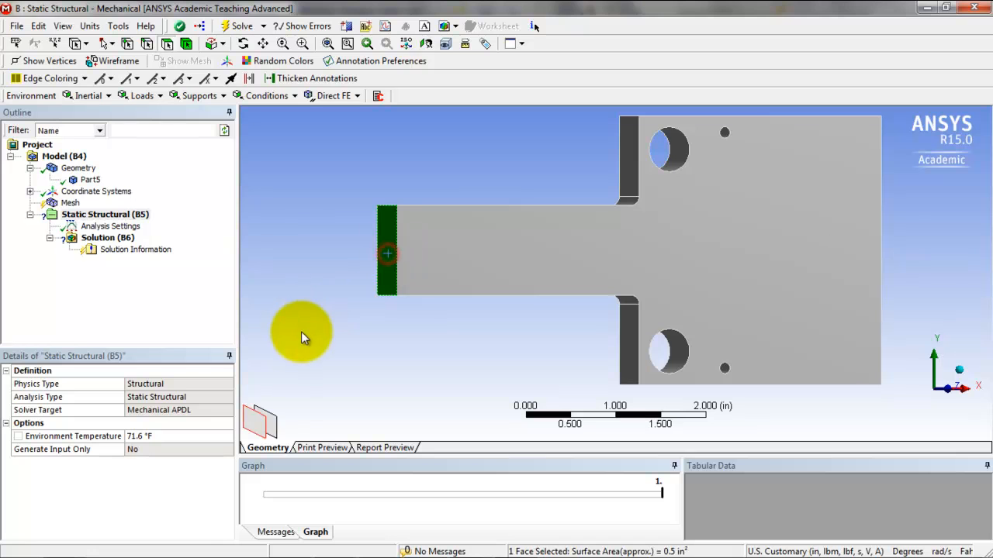
{"action": "left_click", "coordinate": [199, 96]}
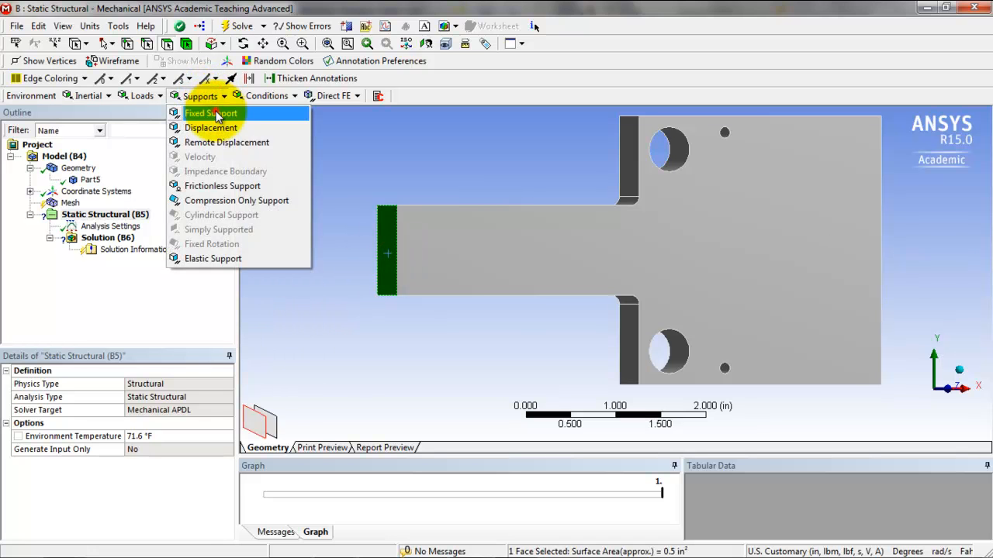
{"action": "left_click", "coordinate": [211, 114]}
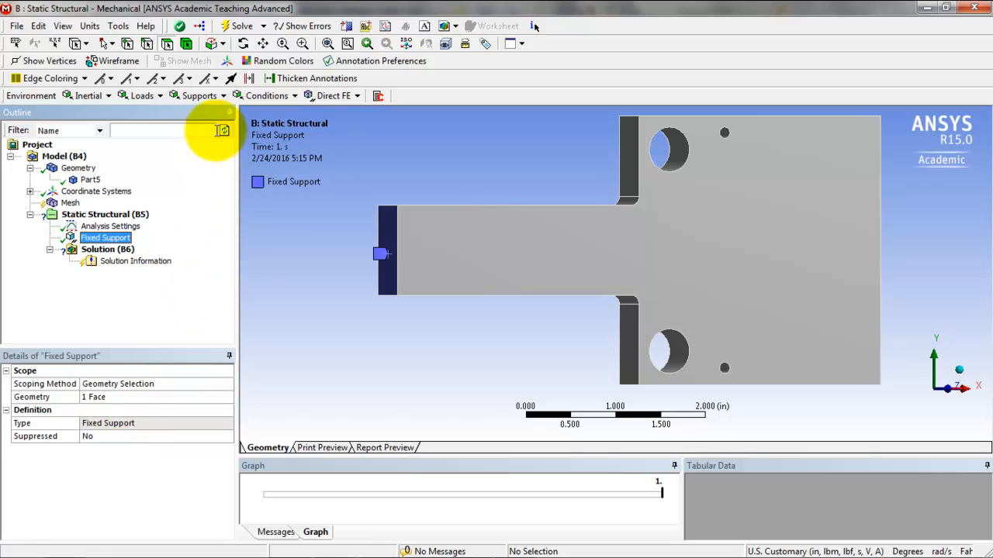
- Apply a 1000 psi pressure normal to the end face of the plate's wide section
{"action": "left_click", "coordinate": [142, 97]}
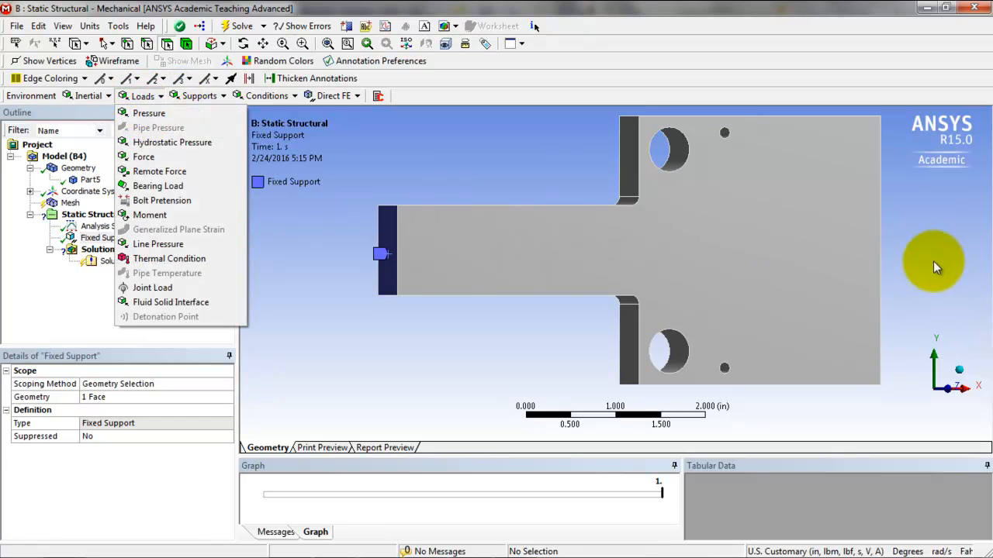
{"action": "left_click", "coordinate": [147, 113]}
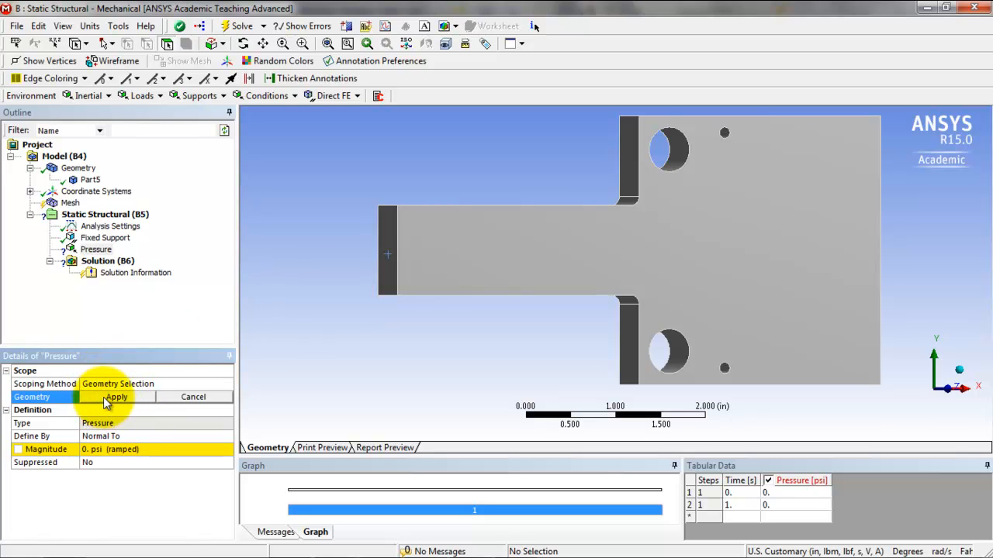
{"action": "middle_click_drag", "start_coordinate": [892, 215], "coordinate": [773, 228]}
{"action": "left_click", "coordinate": [843, 225]}
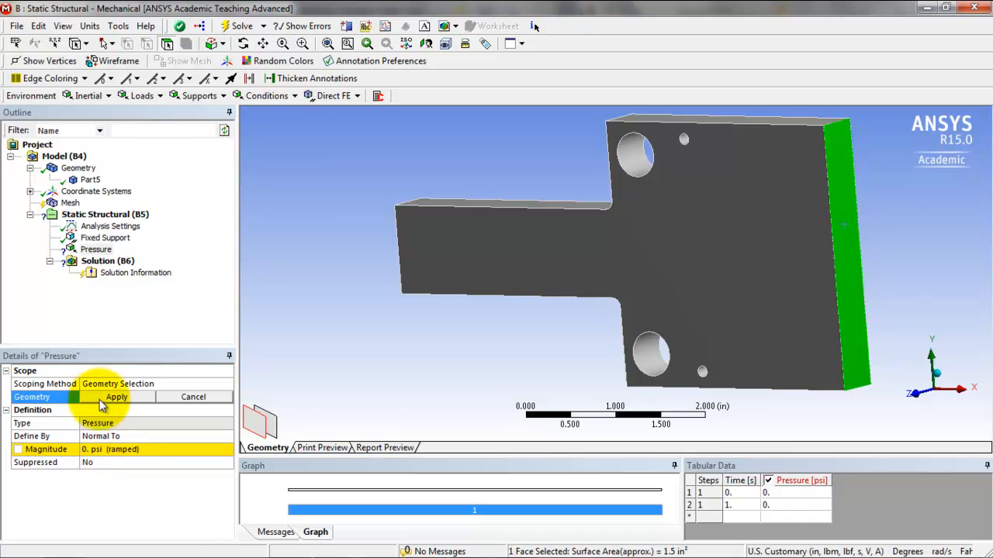
{"action": "left_click", "coordinate": [103, 399]}
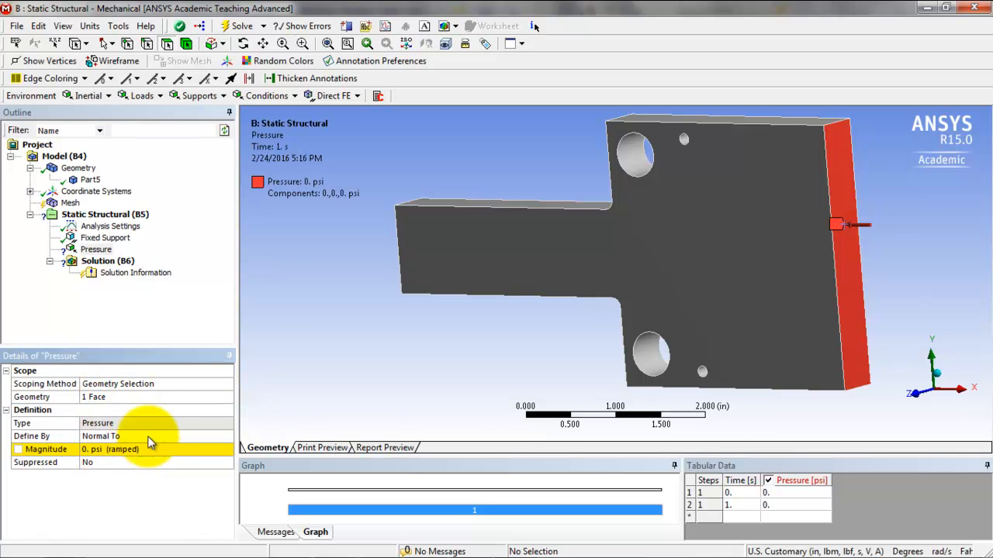
{"action": "left_click", "coordinate": [84, 450]}
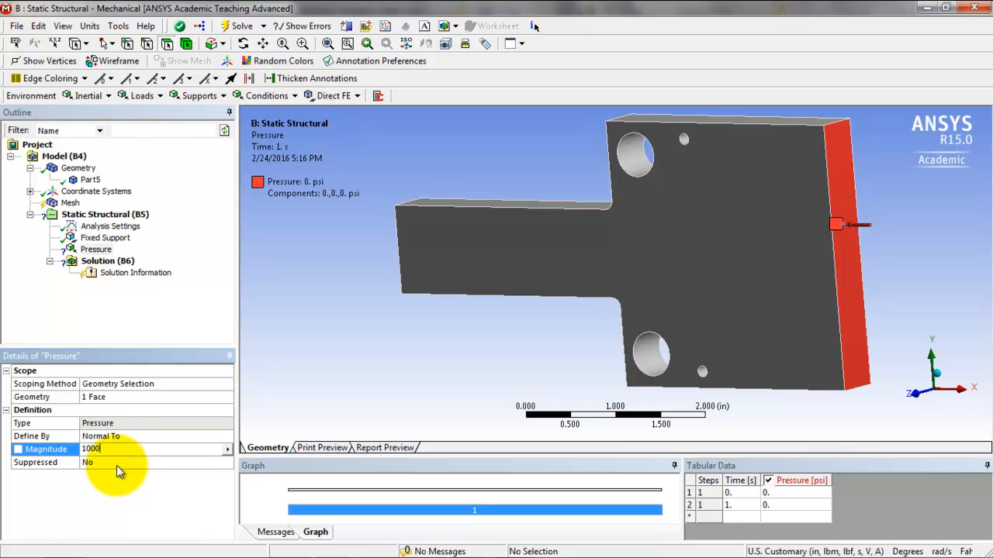
{"action": "key", "text": "Return"}
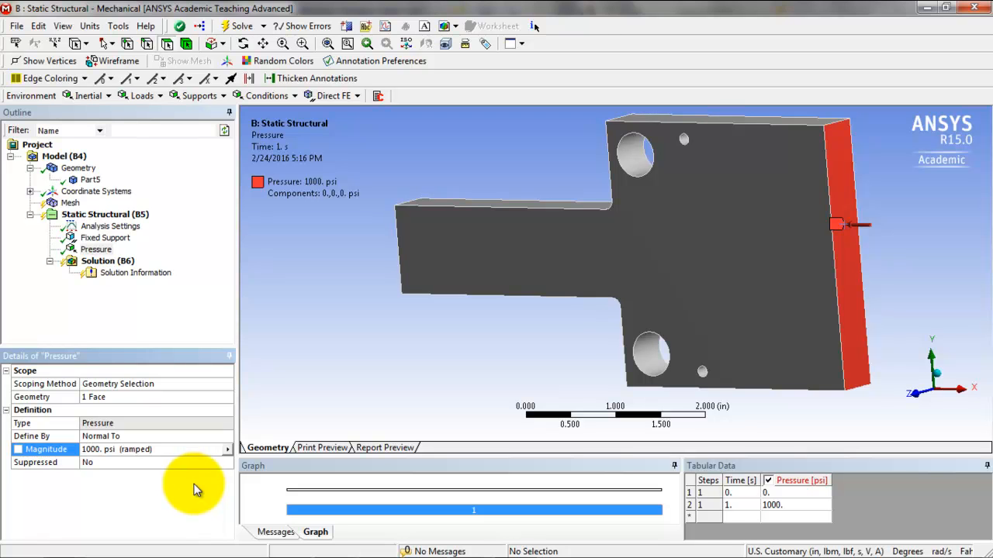
- Generate the plate's mesh with the default mesh settings
{"action": "left_click", "coordinate": [70, 203]}
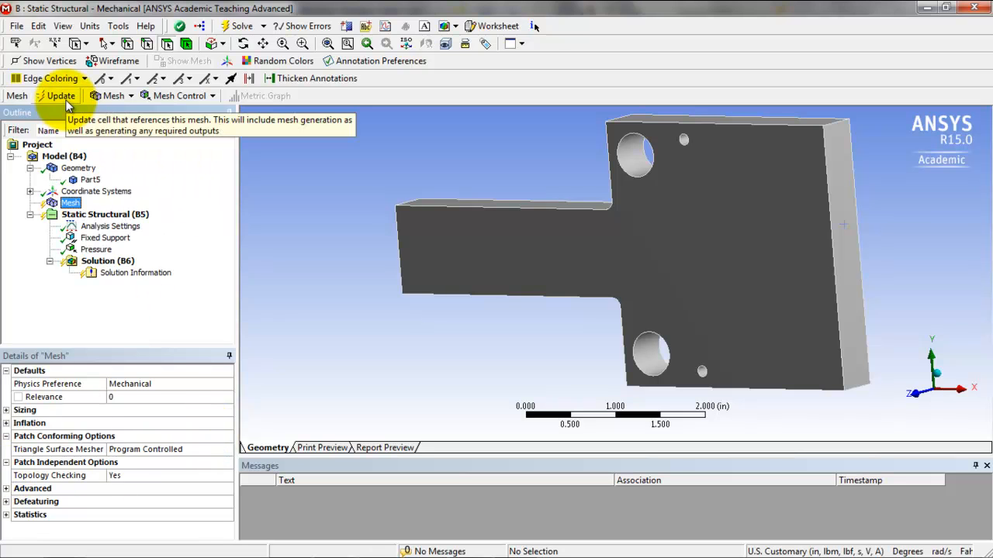
{"action": "right_click", "coordinate": [70, 205]}
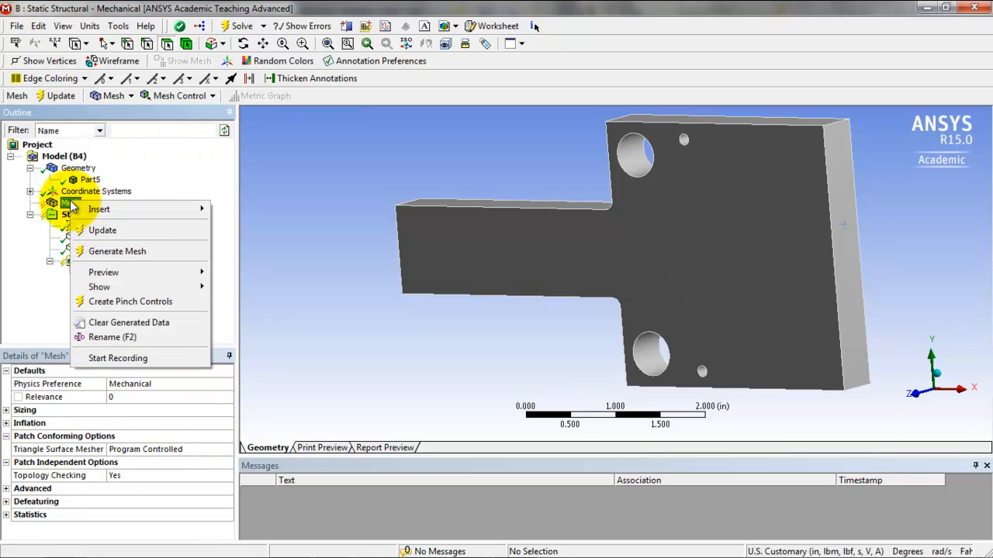
{"action": "left_click", "coordinate": [115, 251]}
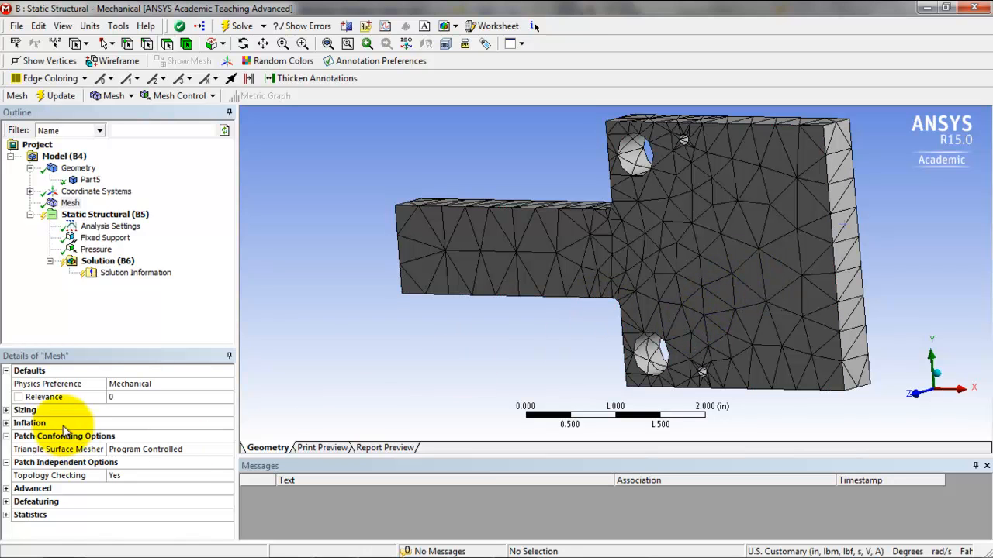
- Set the mesh sizing's Relevance Center to Fine and update the mesh
{"action": "left_click", "coordinate": [7, 411]}
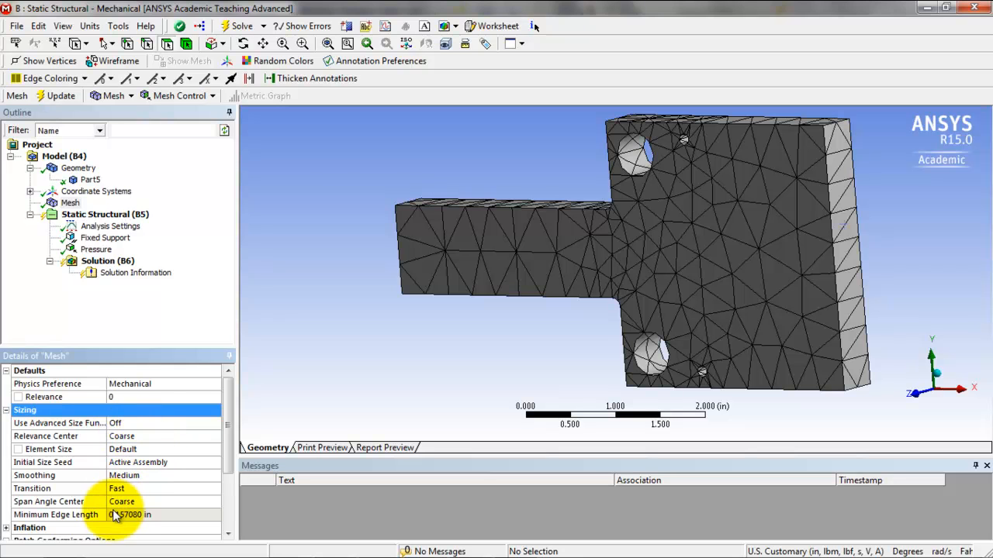
{"action": "left_click", "coordinate": [163, 436]}
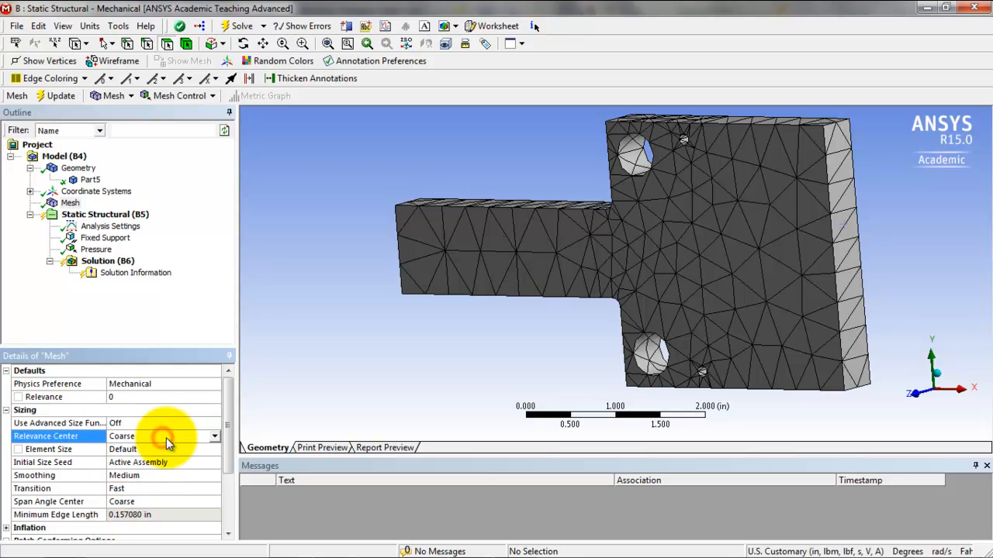
{"action": "left_click", "coordinate": [213, 437]}
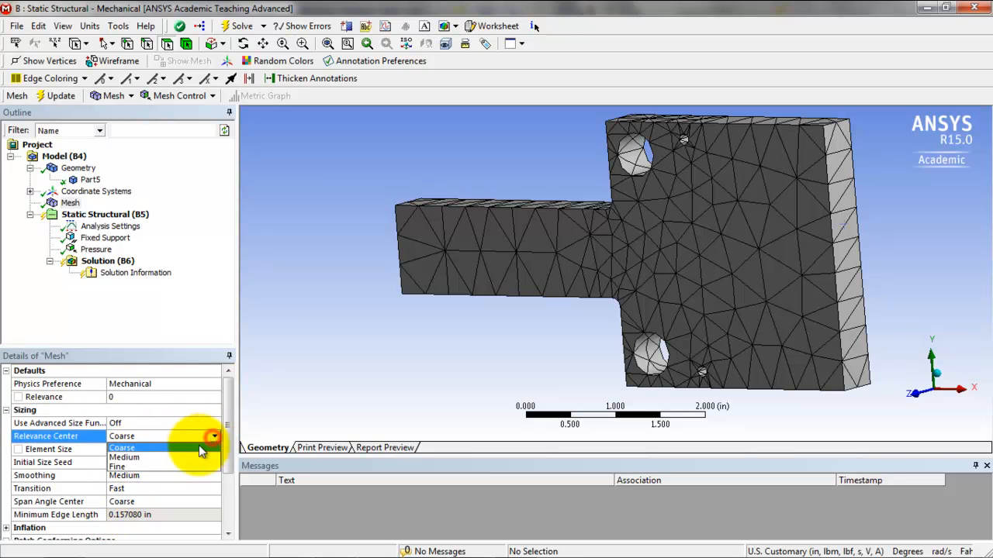
{"action": "left_click", "coordinate": [133, 467]}
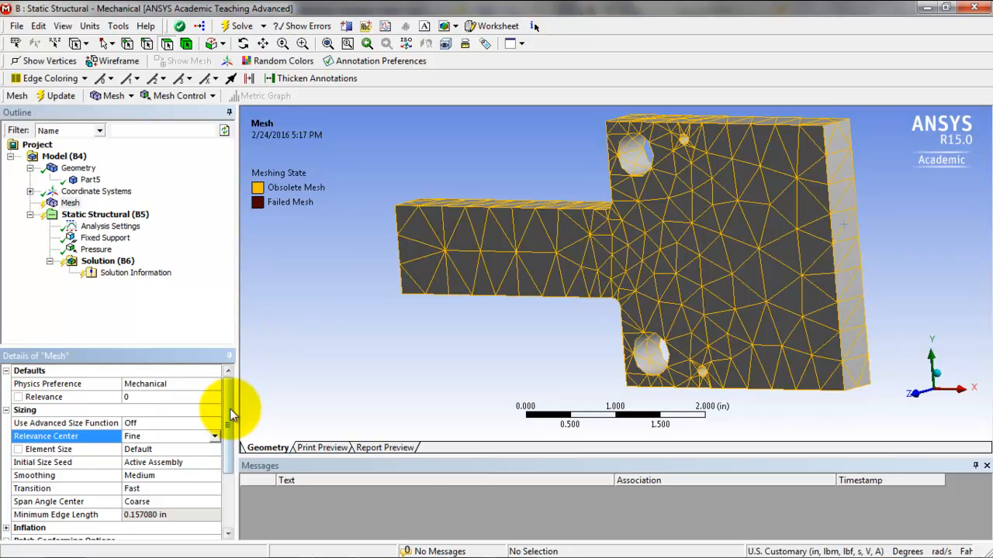
{"action": "left_click_drag", "start_coordinate": [229, 409], "coordinate": [222, 477]}
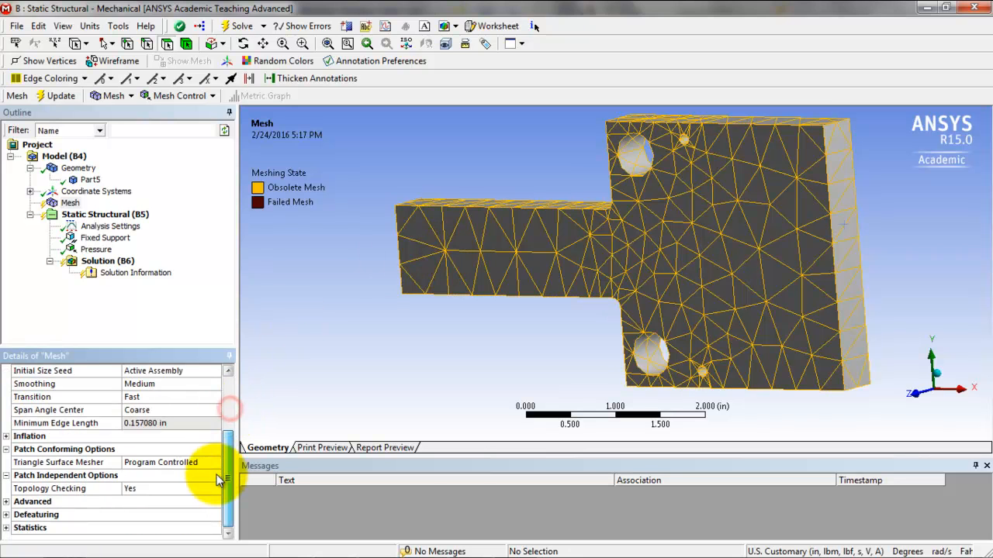
{"action": "left_click", "coordinate": [66, 92]}
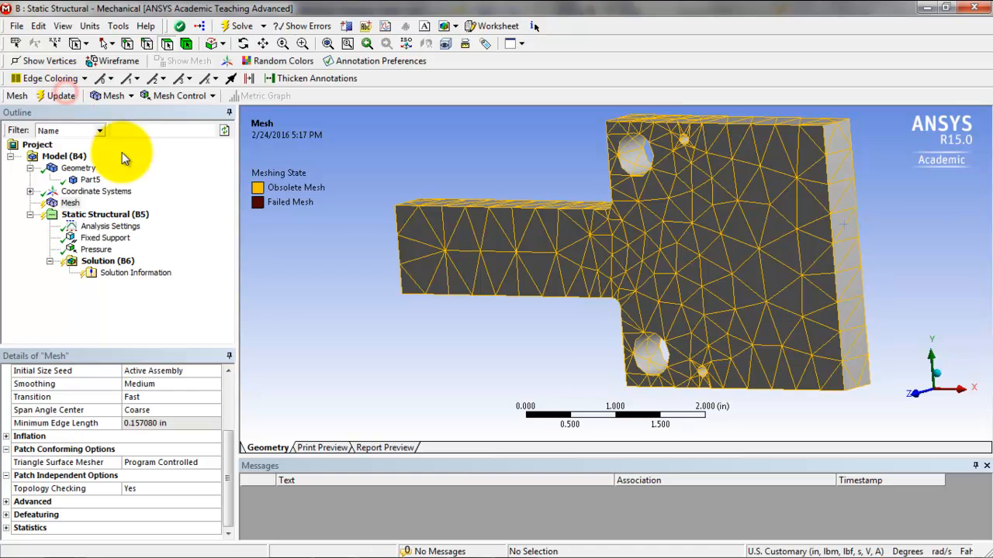
{"action": "left_click", "coordinate": [68, 100]}
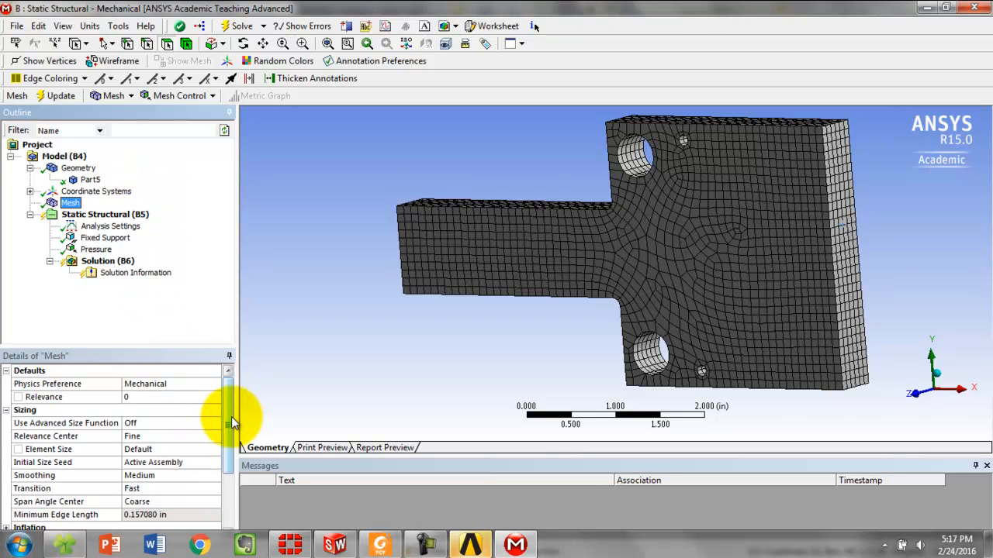
- Switch to the Workbench project to check its messages and system status, and return to Mechanical
{"action": "left_click_drag", "start_coordinate": [231, 416], "coordinate": [227, 508]}
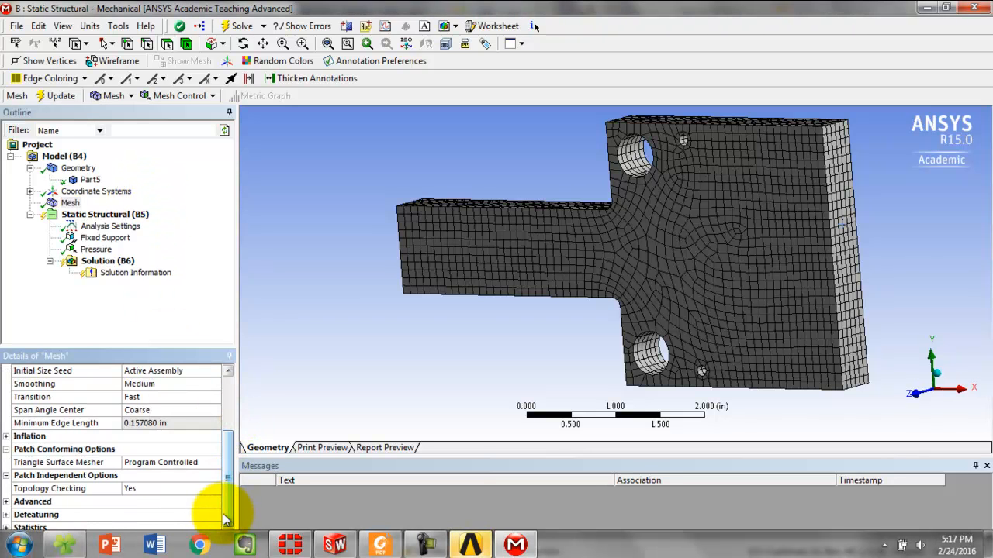
{"action": "left_click", "coordinate": [469, 545]}
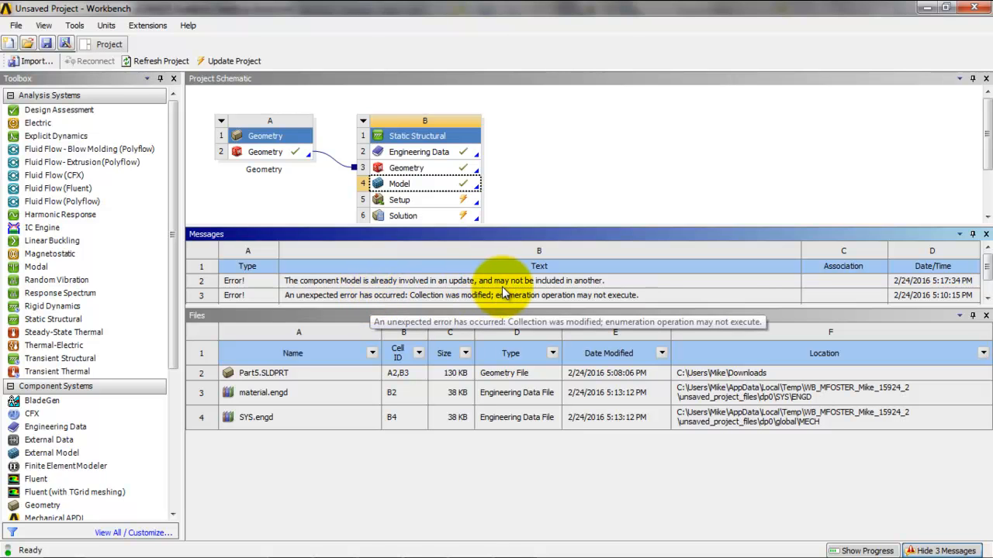
{"action": "left_click", "coordinate": [925, 7]}
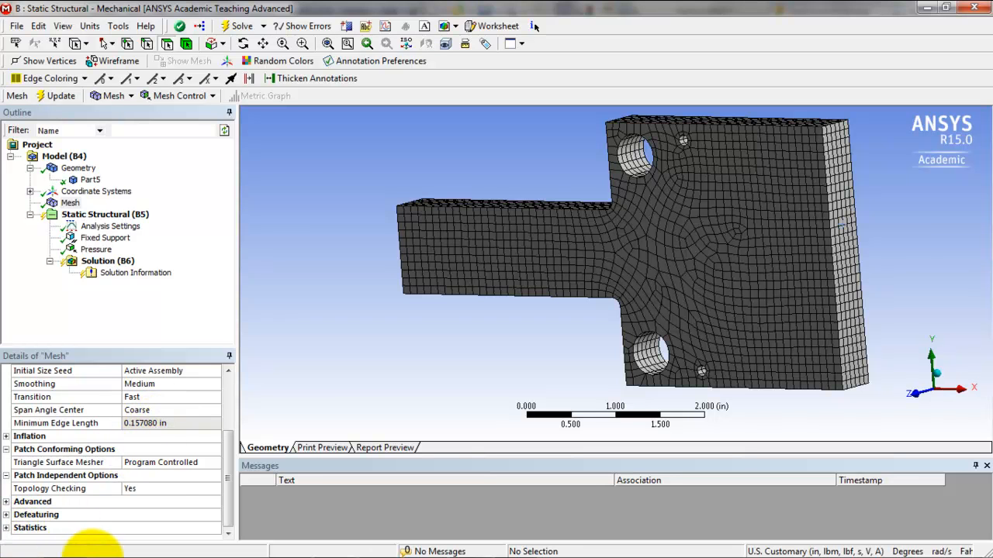
{"action": "left_click", "coordinate": [462, 548]}
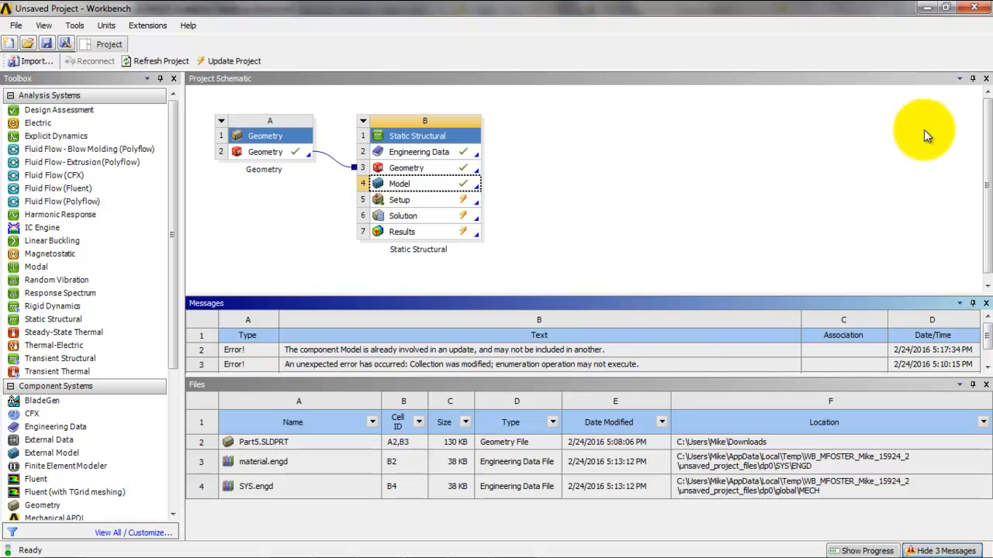
{"action": "left_click", "coordinate": [929, 10]}
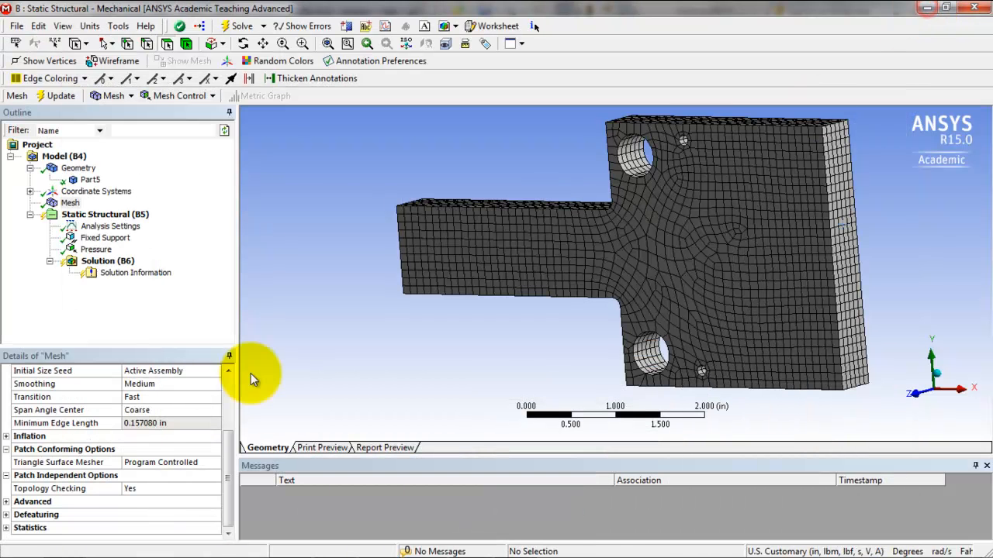
- Expand the mesh Statistics to check the node and element counts
{"action": "left_click", "coordinate": [6, 529]}
{"action": "left_click_drag", "start_coordinate": [227, 432], "coordinate": [228, 470]}
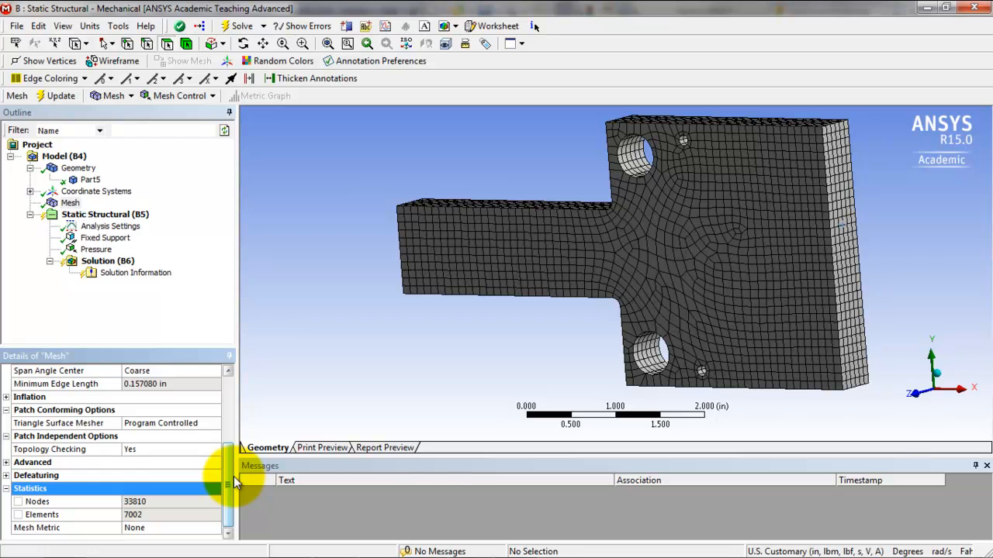
{"action": "left_click_drag", "start_coordinate": [230, 487], "coordinate": [245, 399]}
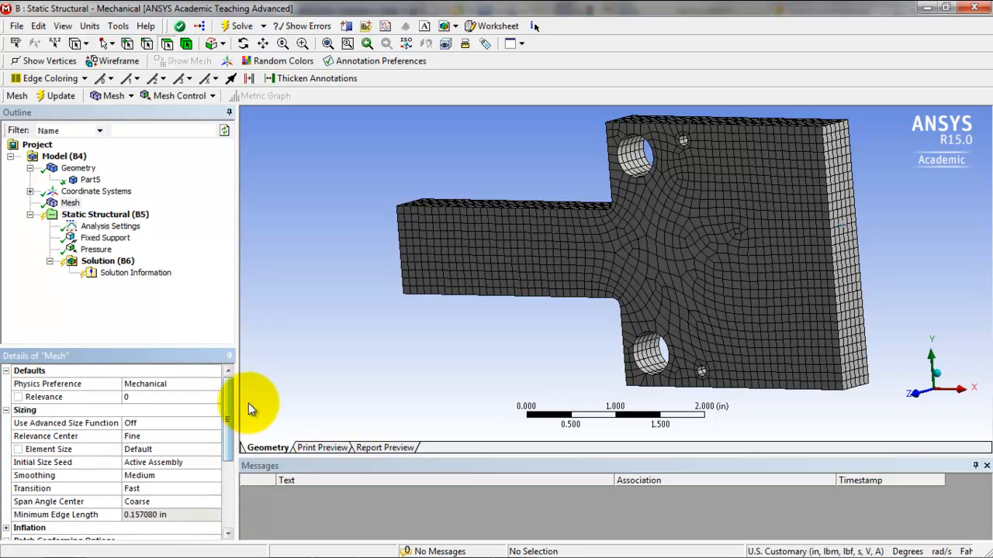
- Solve the static structural analysis from Solution (B6)
{"action": "left_click", "coordinate": [101, 262]}
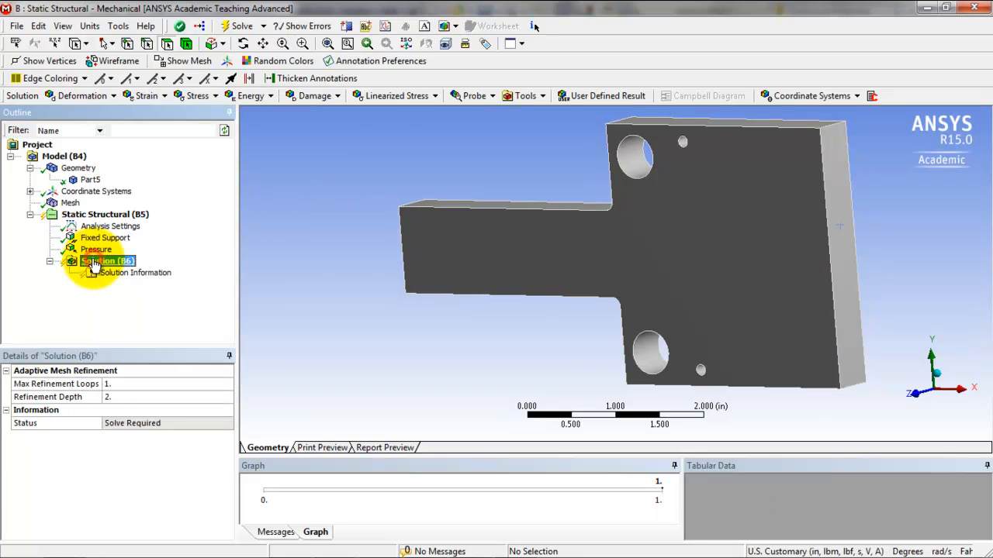
{"action": "right_click", "coordinate": [94, 264]}
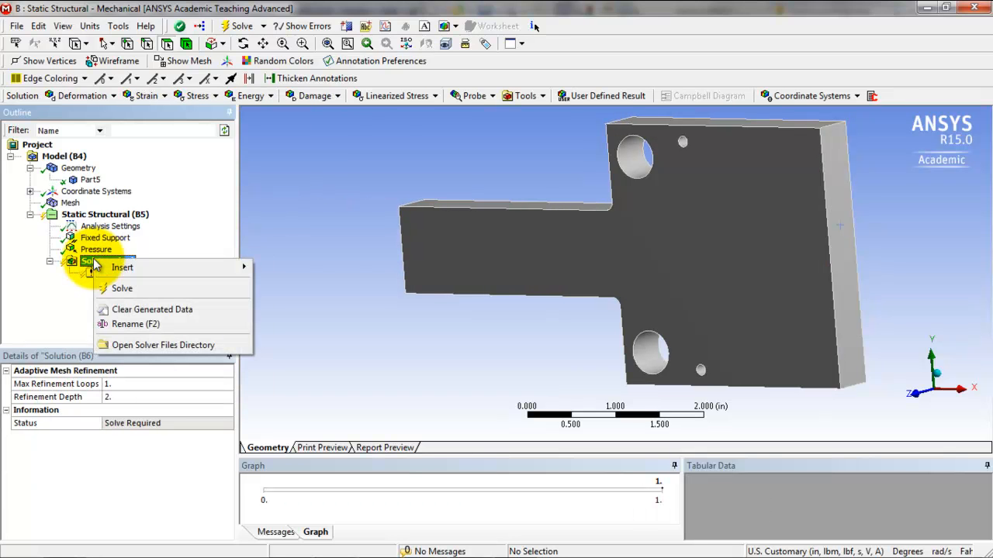
{"action": "left_click", "coordinate": [131, 292]}
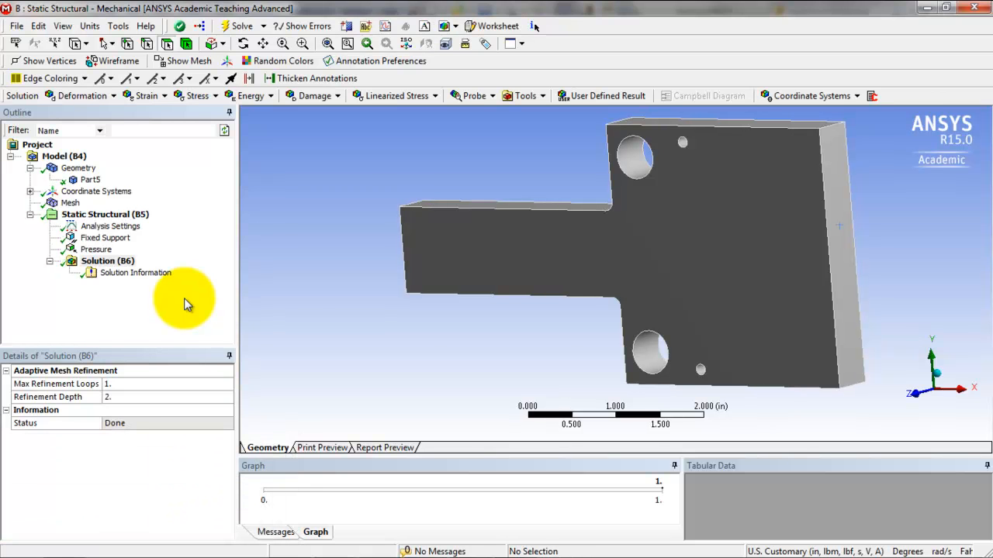
- Orient the plate to face the positive Z axis and add a Total Deformation result to the solution
{"action": "left_click", "coordinate": [913, 392]}
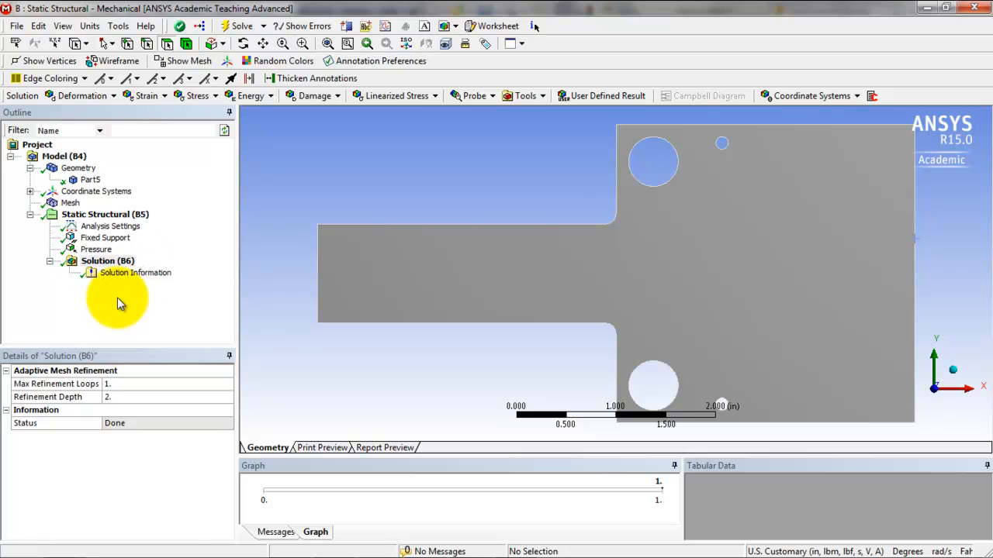
{"action": "left_click", "coordinate": [71, 98]}
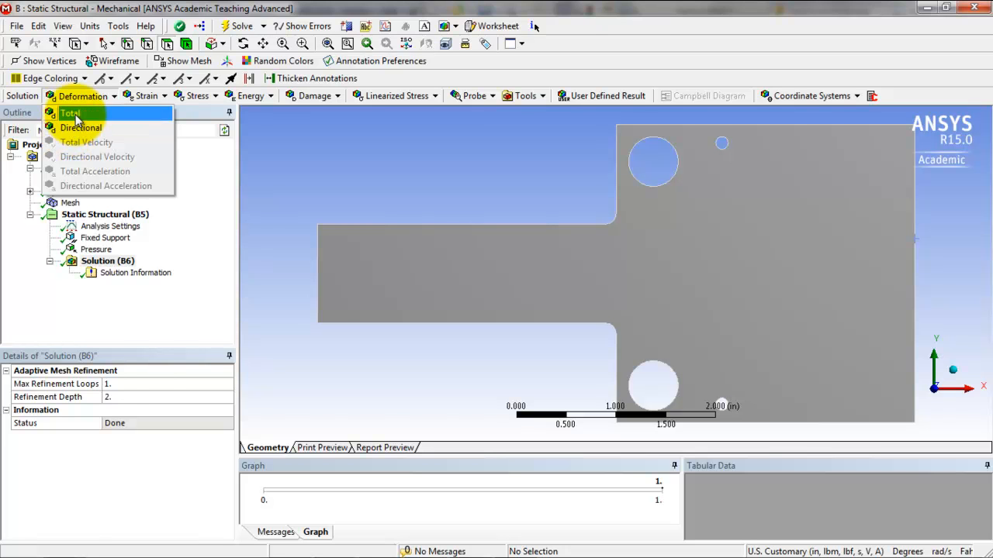
{"action": "left_click", "coordinate": [71, 114]}
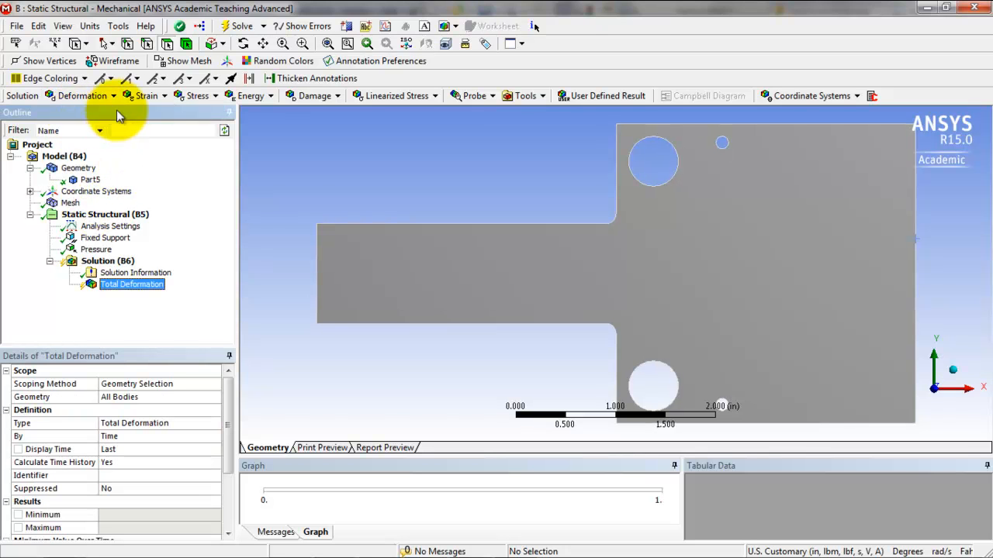
- Add an Equivalent (von-Mises) stress result to the solution and evaluate all results
{"action": "left_click", "coordinate": [199, 99]}
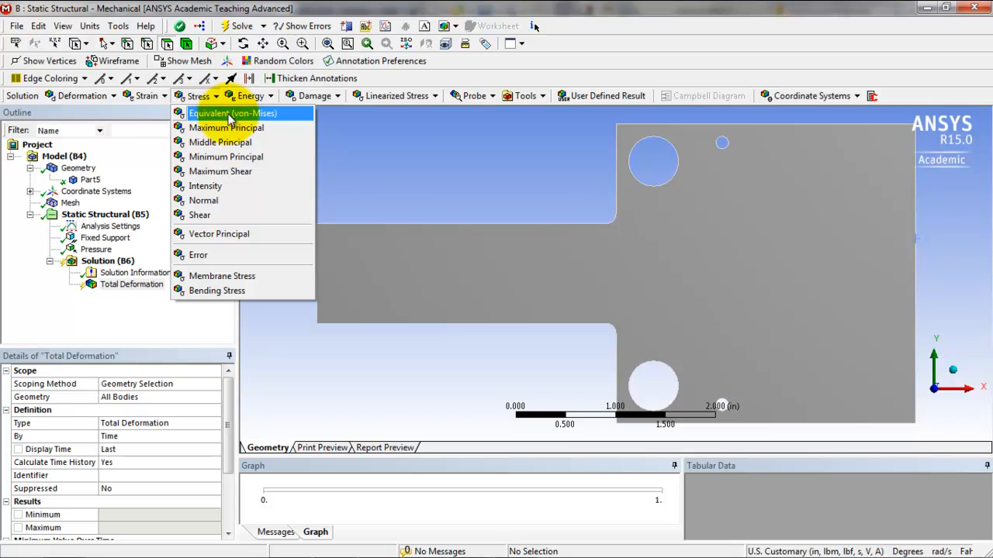
{"action": "left_click", "coordinate": [231, 115]}
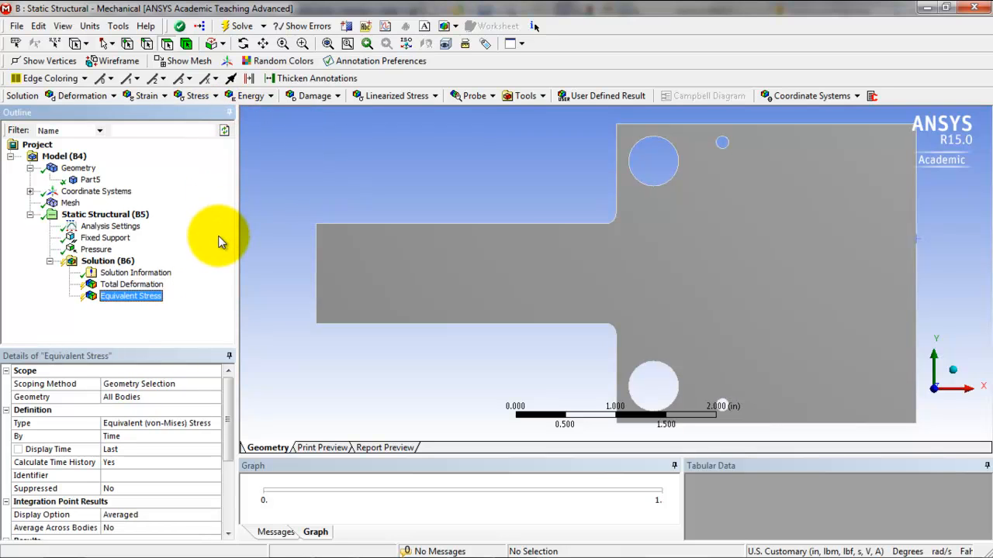
{"action": "right_click", "coordinate": [112, 286]}
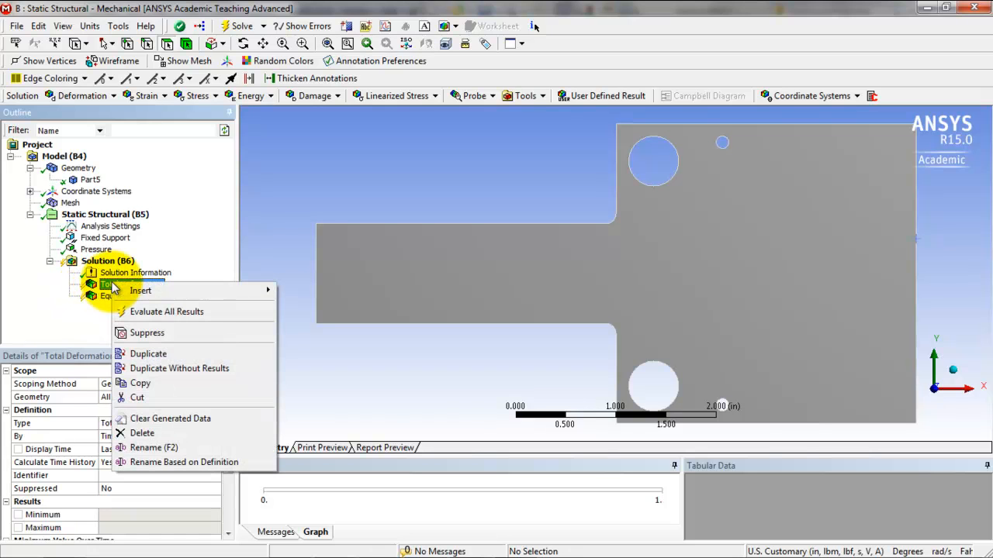
{"action": "left_click", "coordinate": [163, 312]}
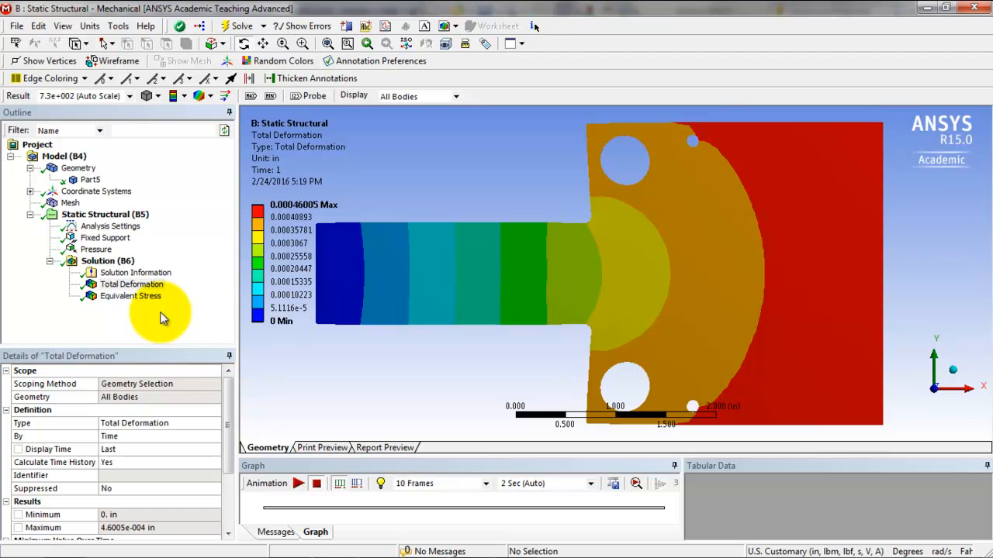
- Review the Total Deformation contour and its legend, and display the Equivalent Stress contour
{"action": "left_click", "coordinate": [146, 285]}
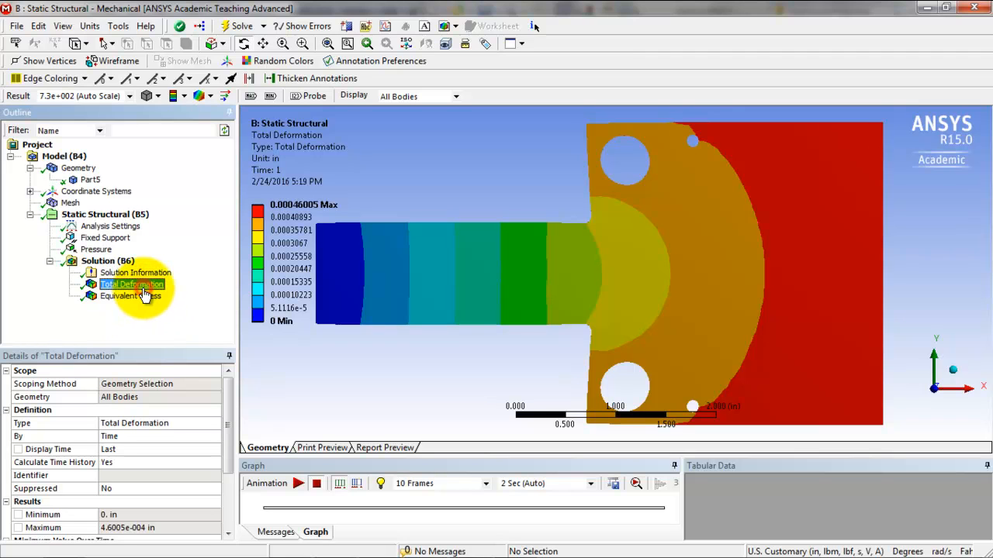
{"action": "left_click", "coordinate": [279, 207]}
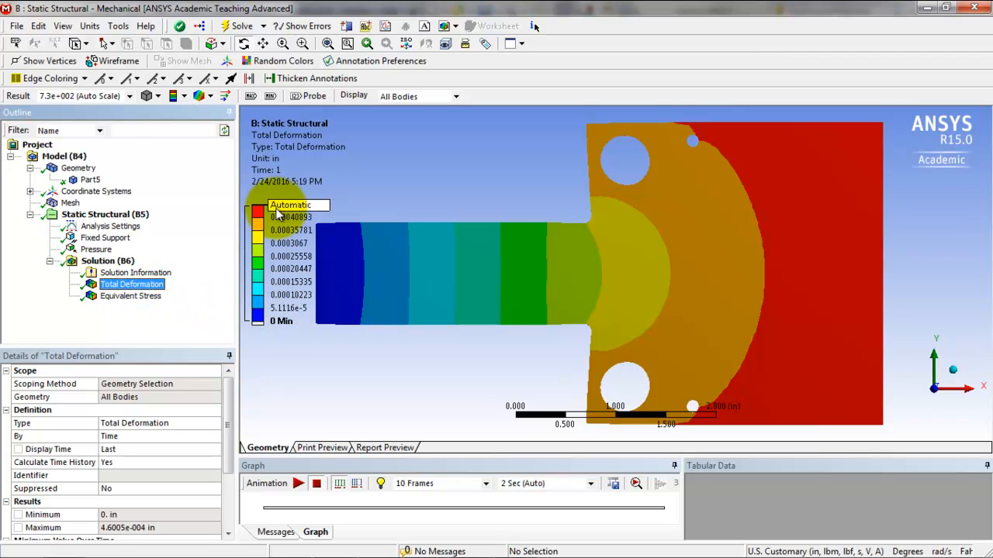
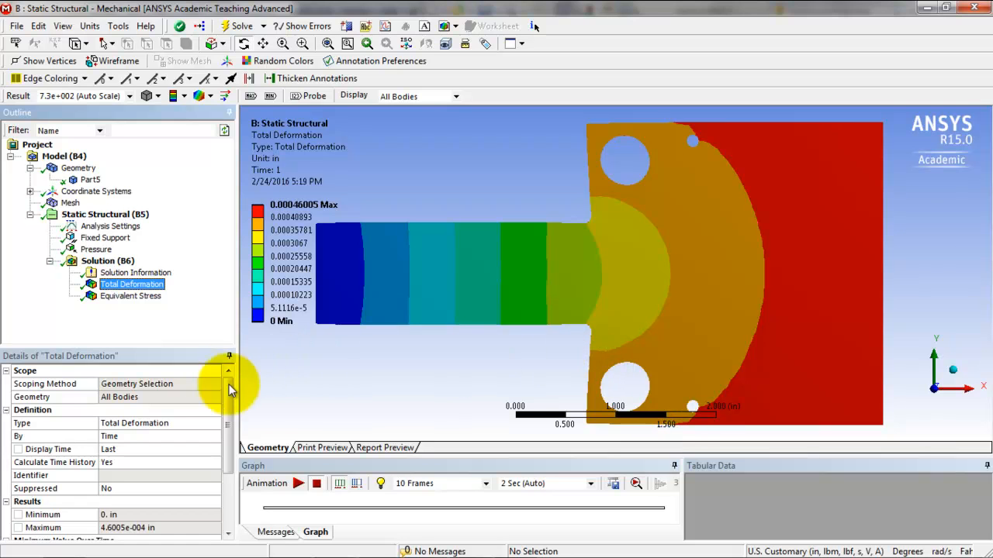
{"action": "left_click", "coordinate": [136, 298]}
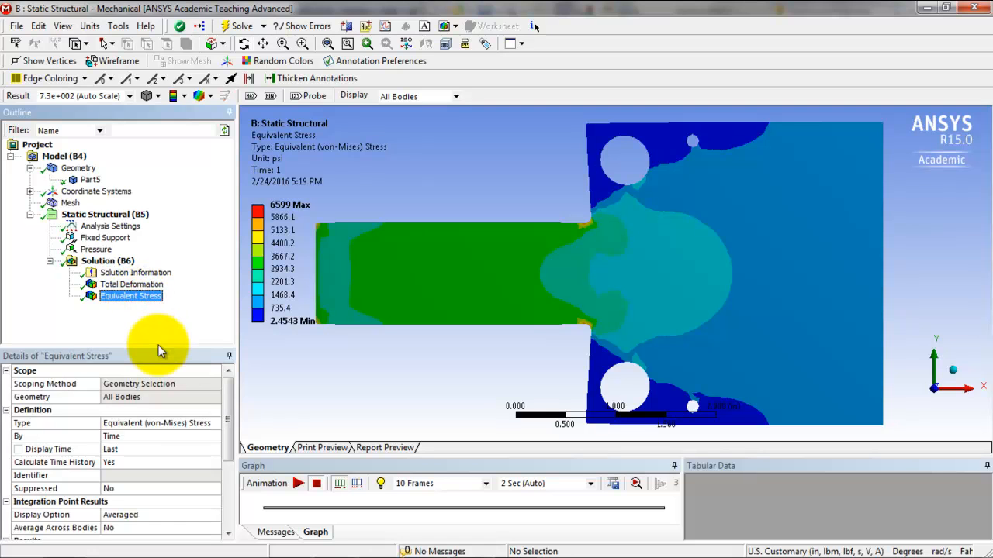
{"action": "mouse_move", "coordinate": [289, 210]}
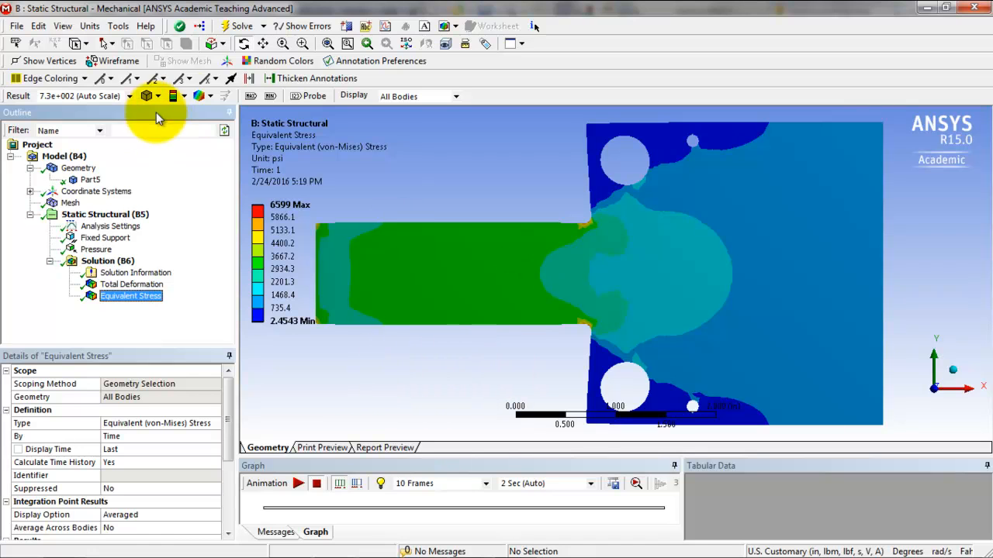
- Label the maximum and minimum locations on the Equivalent Stress plot, and play and stop the result animation
{"action": "left_click", "coordinate": [251, 97]}
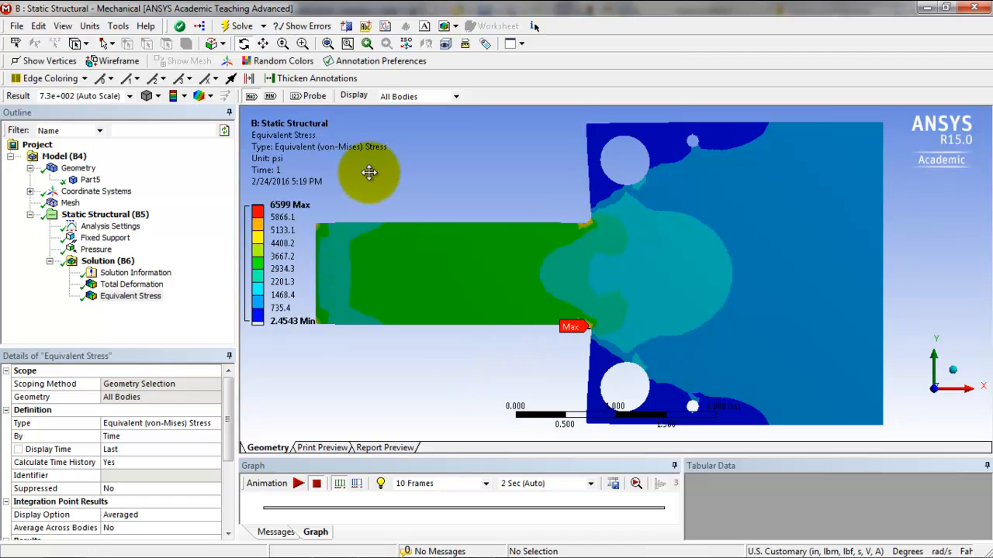
{"action": "left_click", "coordinate": [270, 96]}
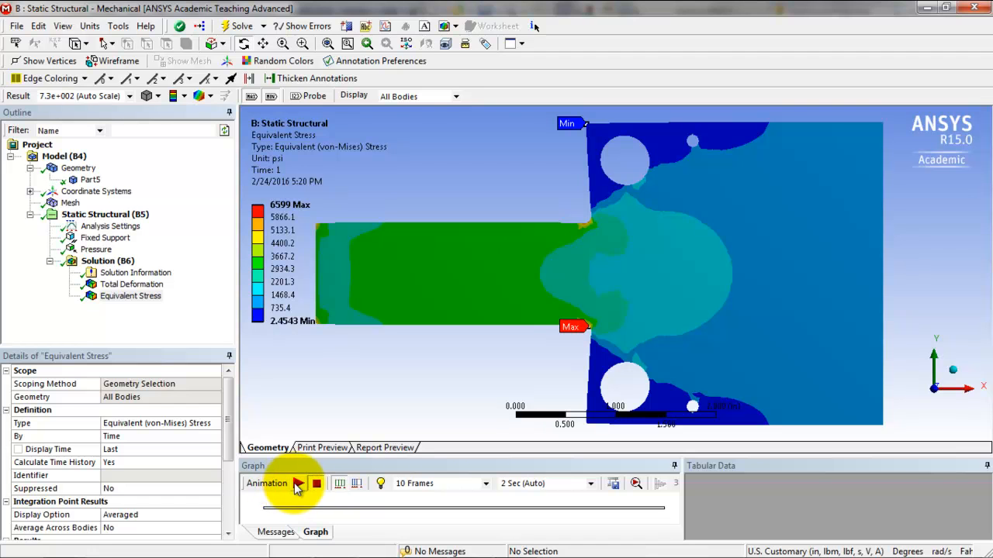
{"action": "left_click", "coordinate": [297, 484]}
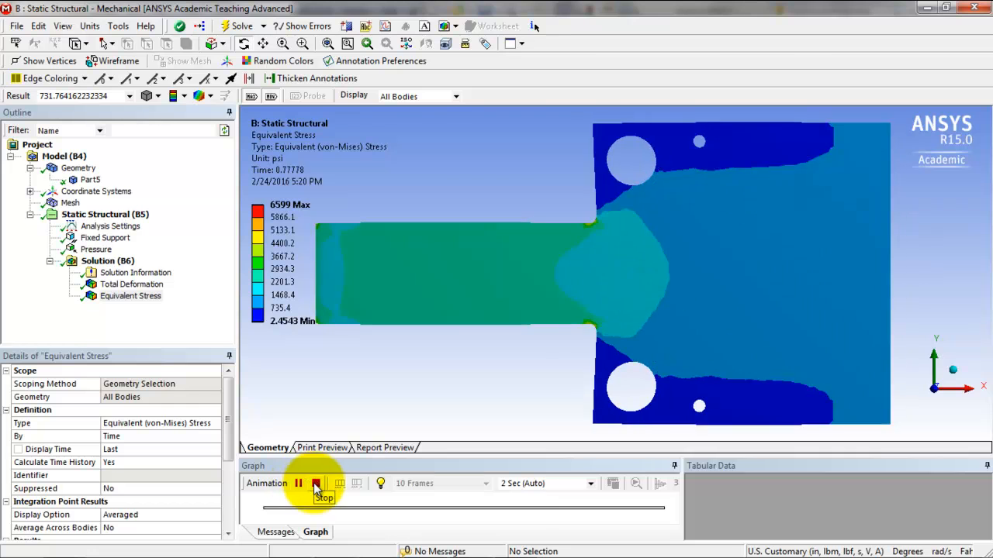
{"action": "left_click", "coordinate": [315, 483]}
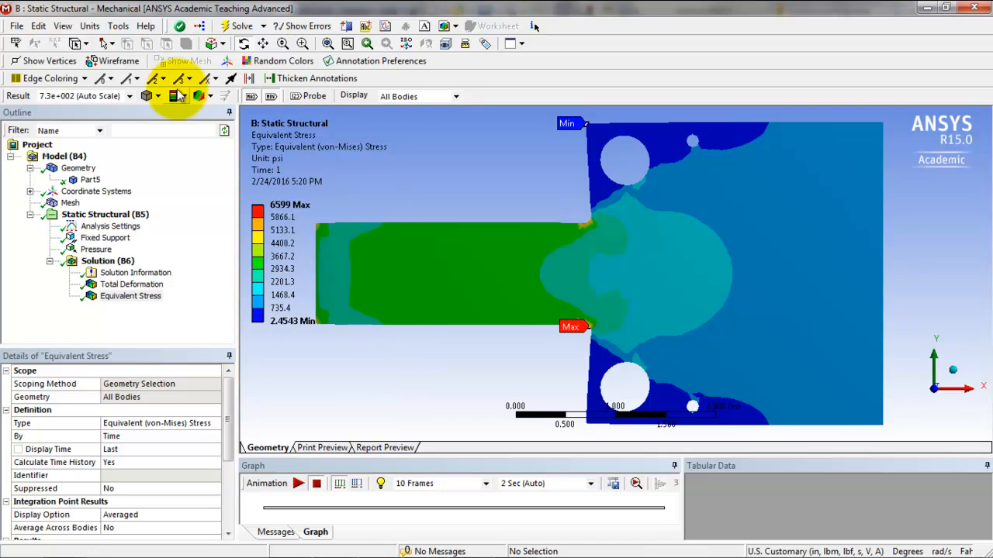
- Close Mechanical, switch to Workbench and reopen the Static Structural results to display the Equivalent Stress plot
{"action": "left_click", "coordinate": [19, 26]}
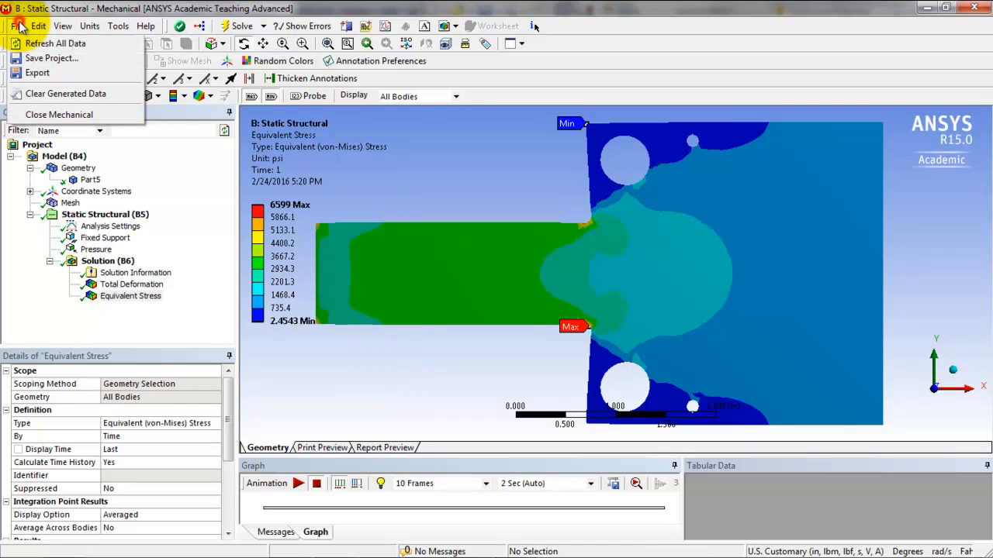
{"action": "left_click", "coordinate": [49, 58]}
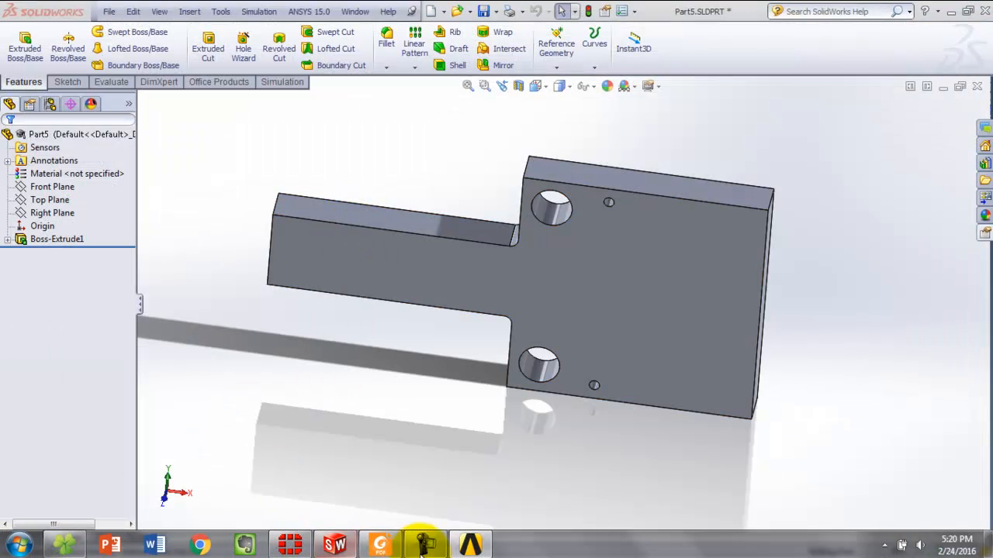
{"action": "left_click", "coordinate": [470, 545]}
{"action": "left_click", "coordinate": [399, 185]}
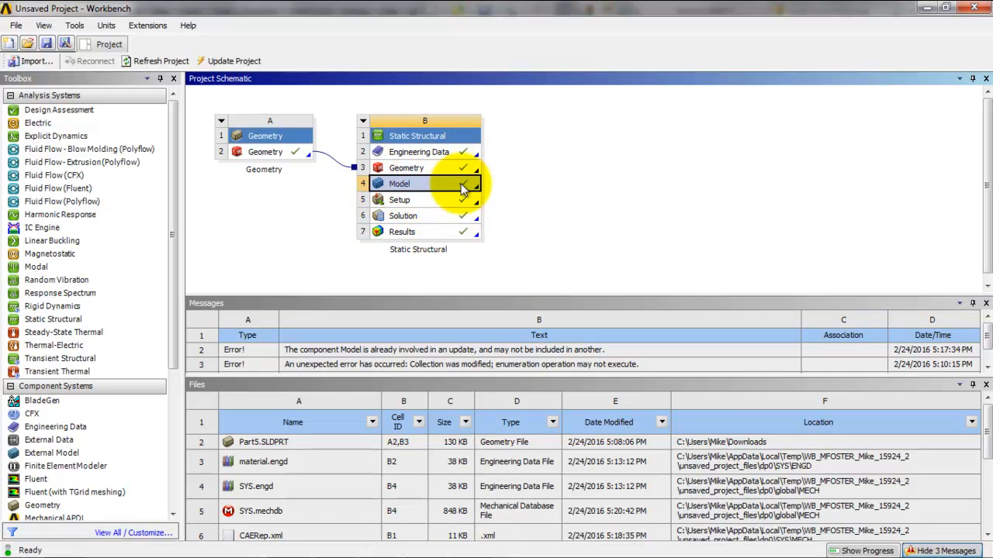
{"action": "double_click", "coordinate": [419, 232]}
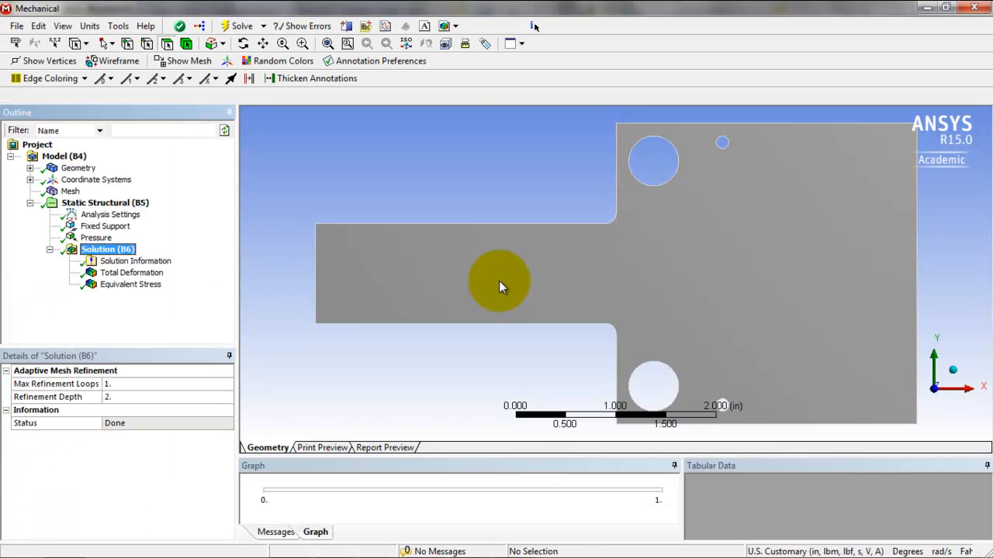
{"action": "left_click", "coordinate": [126, 285]}
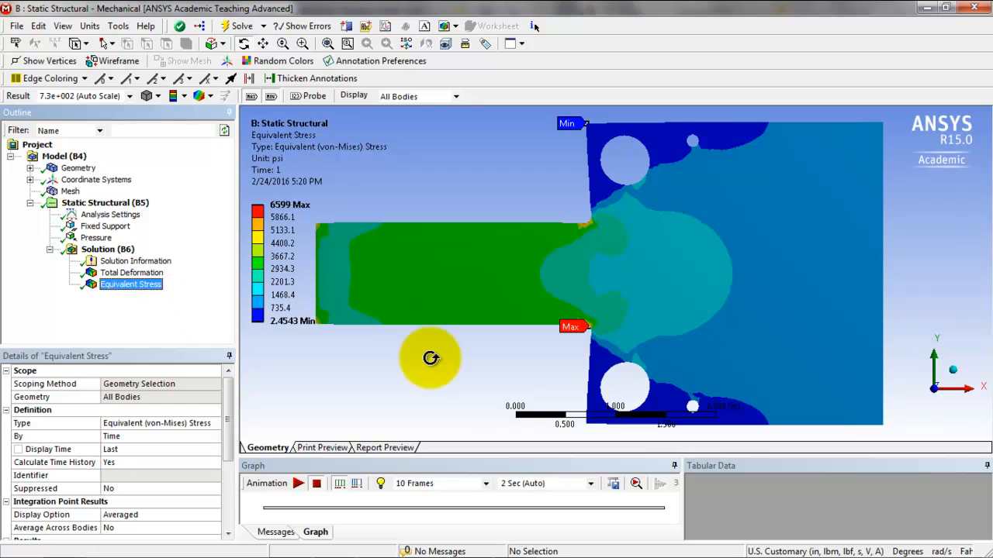
- Return to the Workbench project and save it as Part5 in the Downloads folder
{"action": "left_click", "coordinate": [928, 9]}
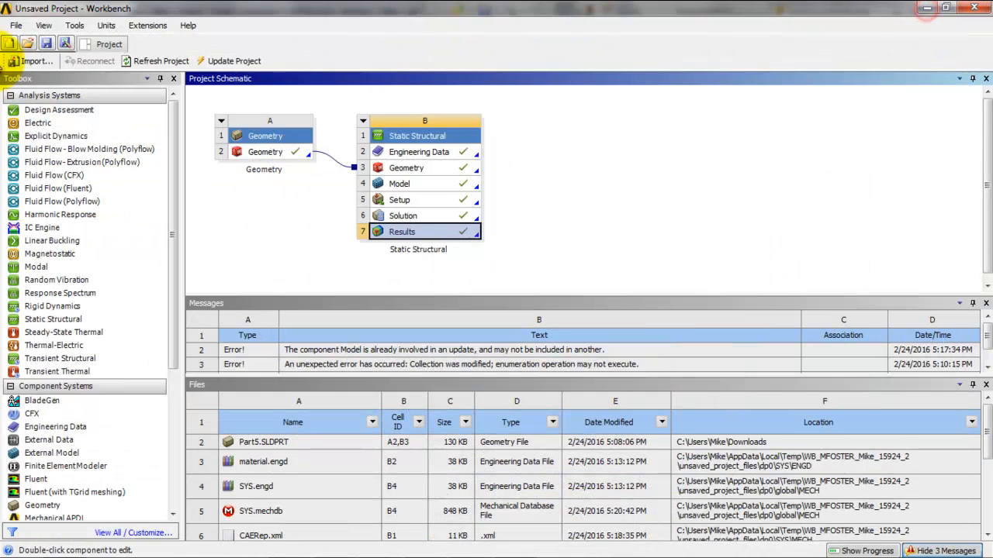
{"action": "left_click", "coordinate": [47, 43]}
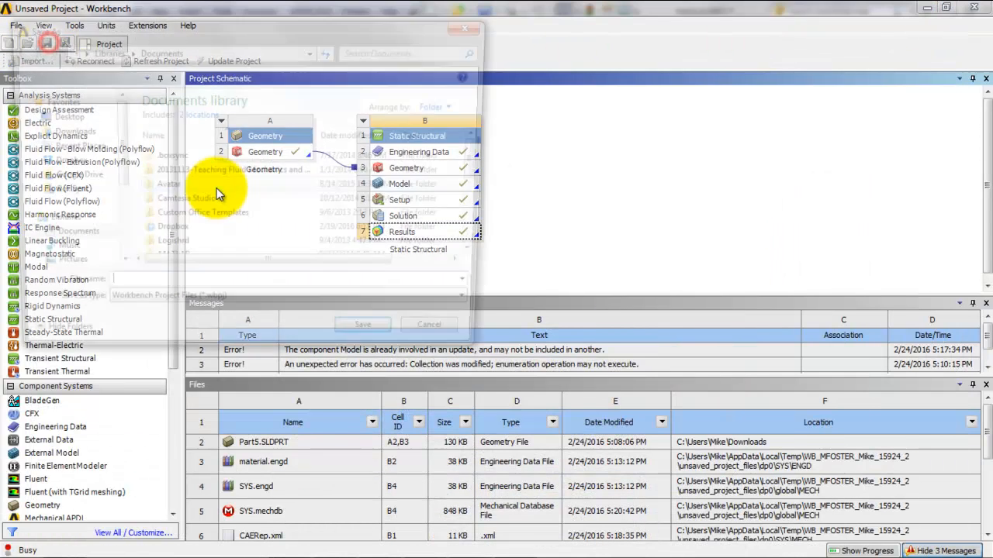
{"action": "left_click", "coordinate": [64, 132]}
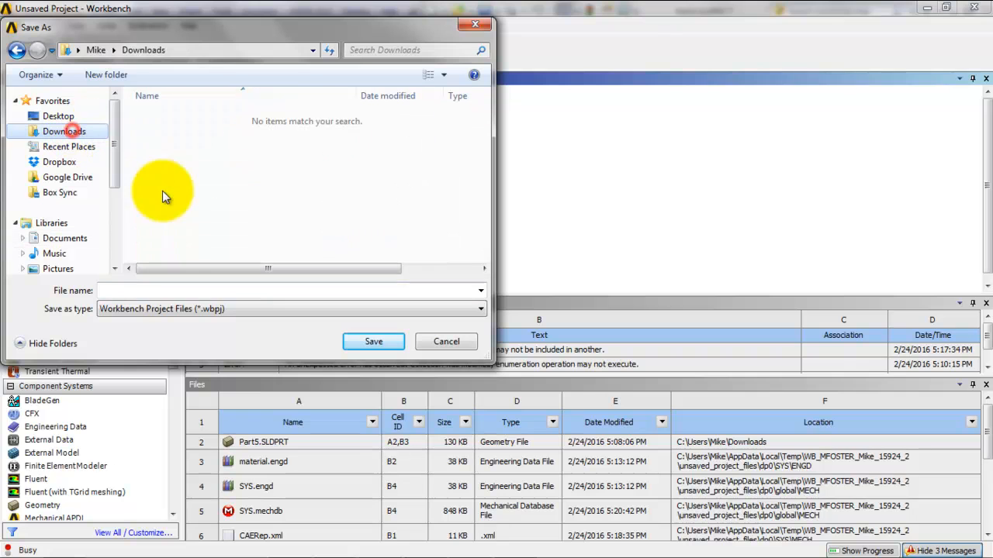
{"action": "left_click", "coordinate": [151, 289]}
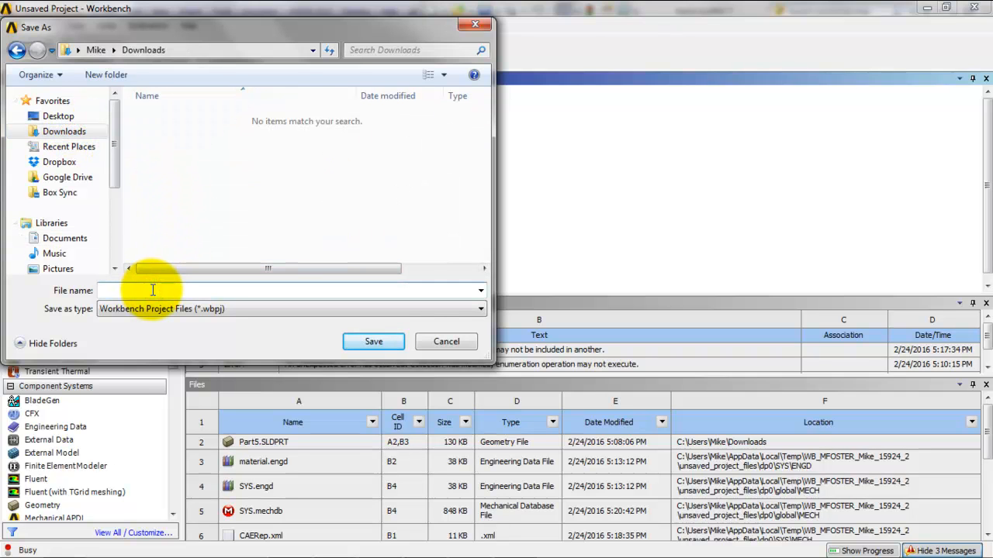
{"action": "type", "text": "P"}
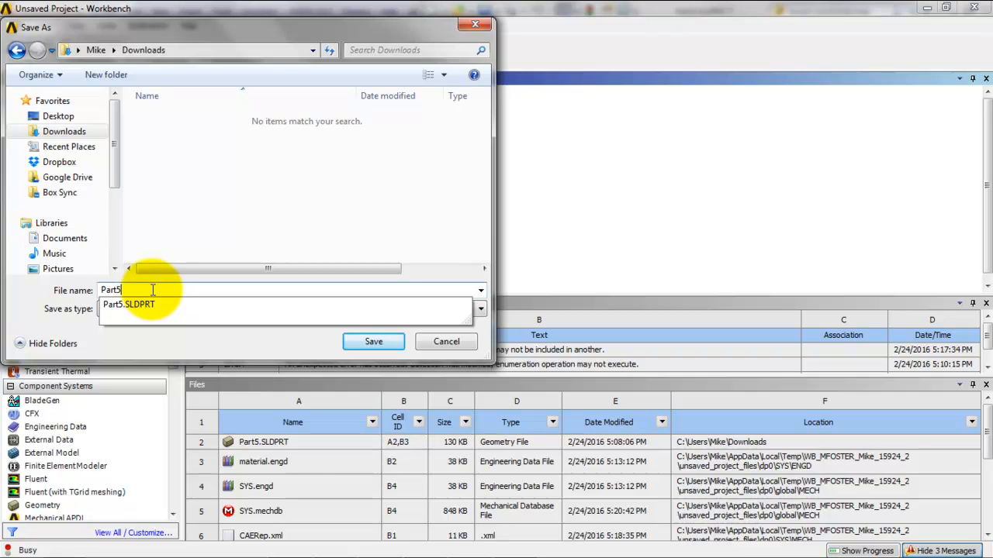
{"action": "type", "text": "art5"}
{"action": "left_click", "coordinate": [361, 340]}
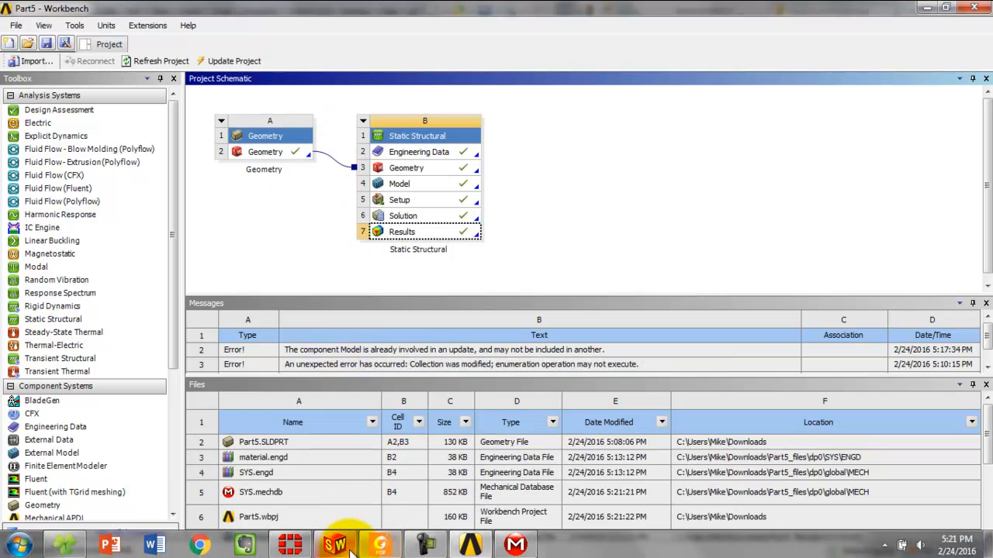
- Switch to SolidWorks, select Sketch1 under Boss-Extrude1, and try to delete the upper large hole directly on the solid plate
{"action": "left_click", "coordinate": [337, 545]}
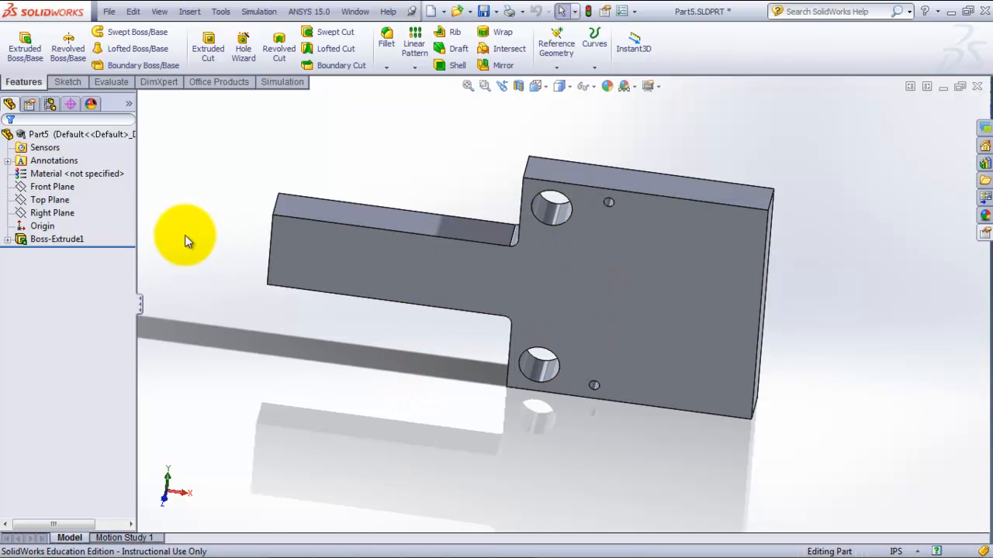
{"action": "left_click", "coordinate": [31, 242]}
{"action": "left_click", "coordinate": [7, 239]}
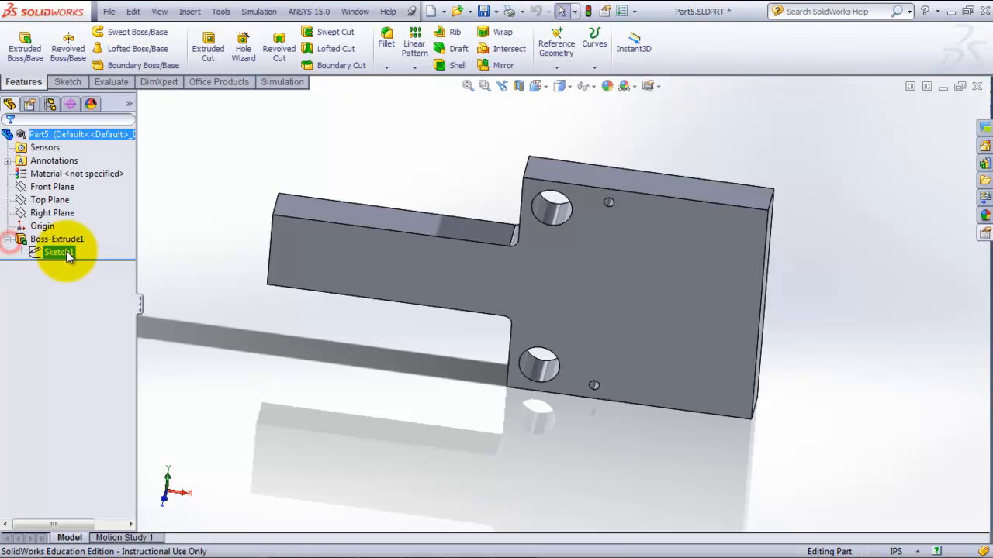
{"action": "left_click", "coordinate": [58, 253]}
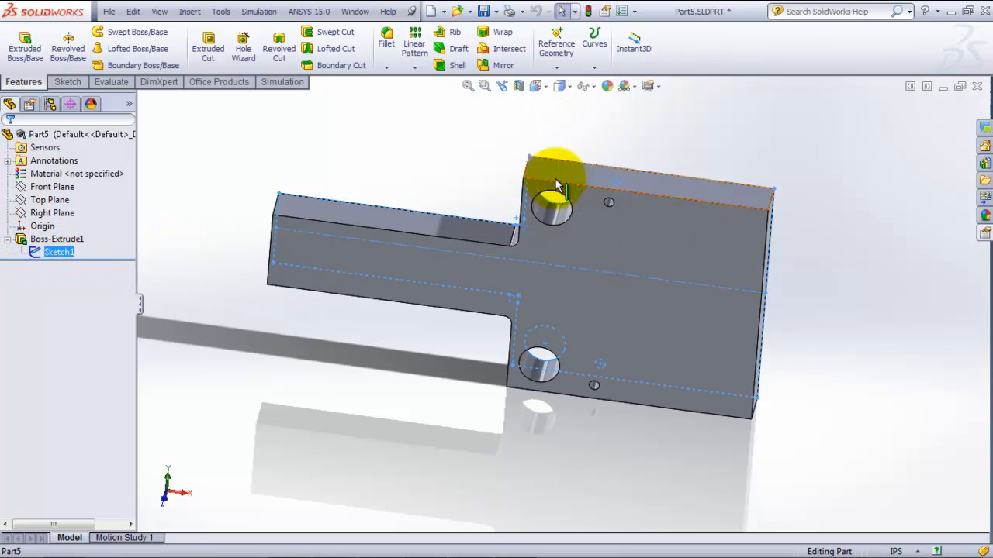
{"action": "left_click", "coordinate": [573, 222]}
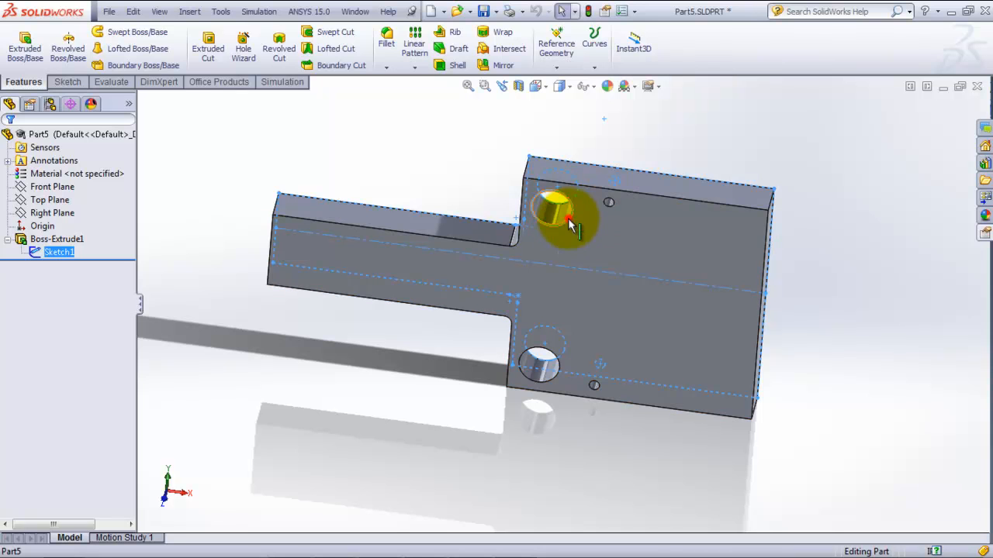
{"action": "key", "text": "Delete"}
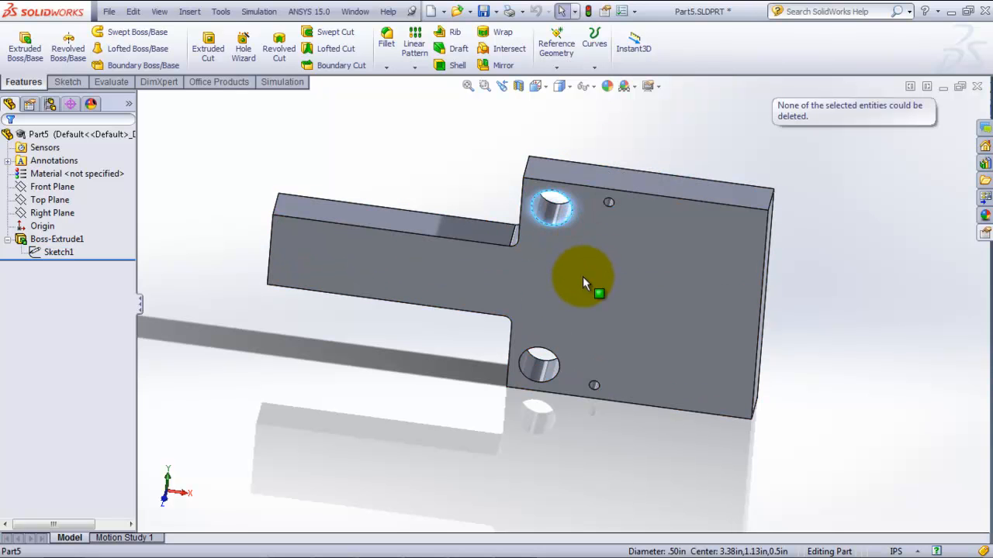
- Edit Sketch1, delete the upper 0.50 in diameter circle along with its associated dimensions, and exit the sketch to rebuild the plate
{"action": "left_click", "coordinate": [57, 252]}
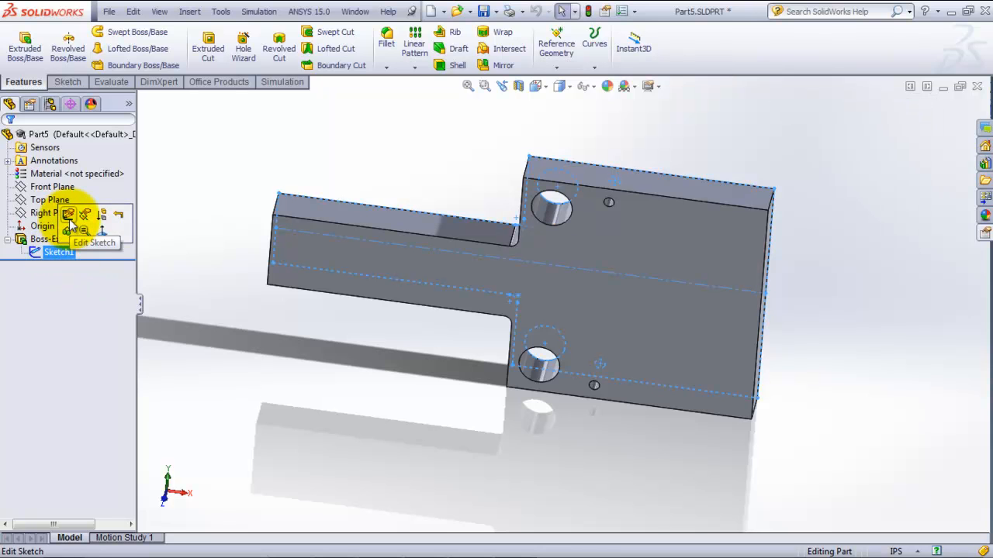
{"action": "left_click", "coordinate": [68, 217]}
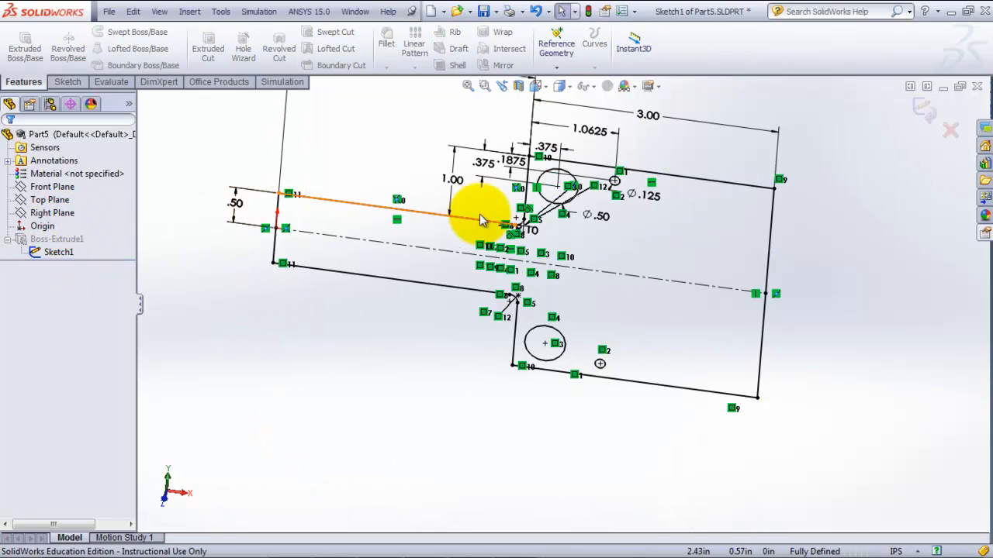
{"action": "left_click", "coordinate": [552, 202]}
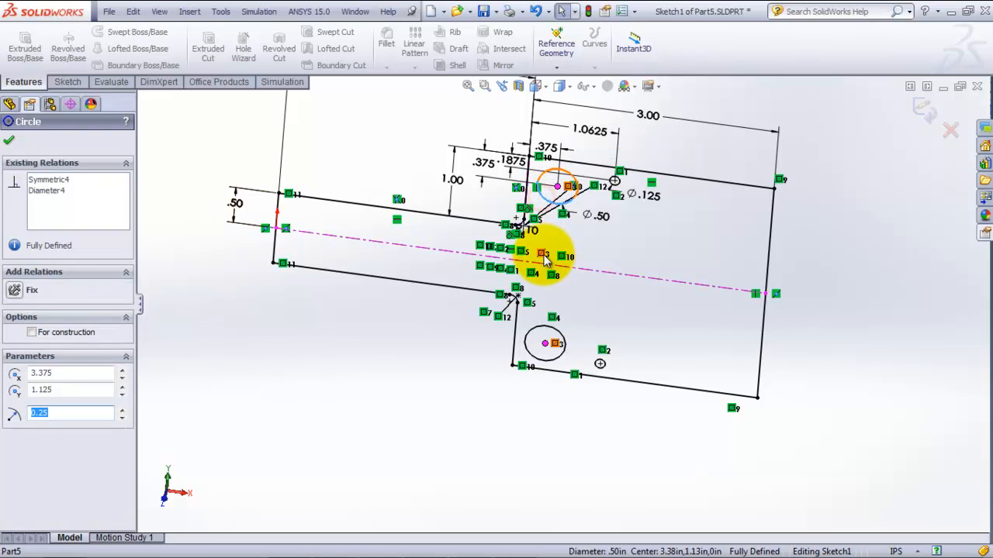
{"action": "key", "text": "Delete"}
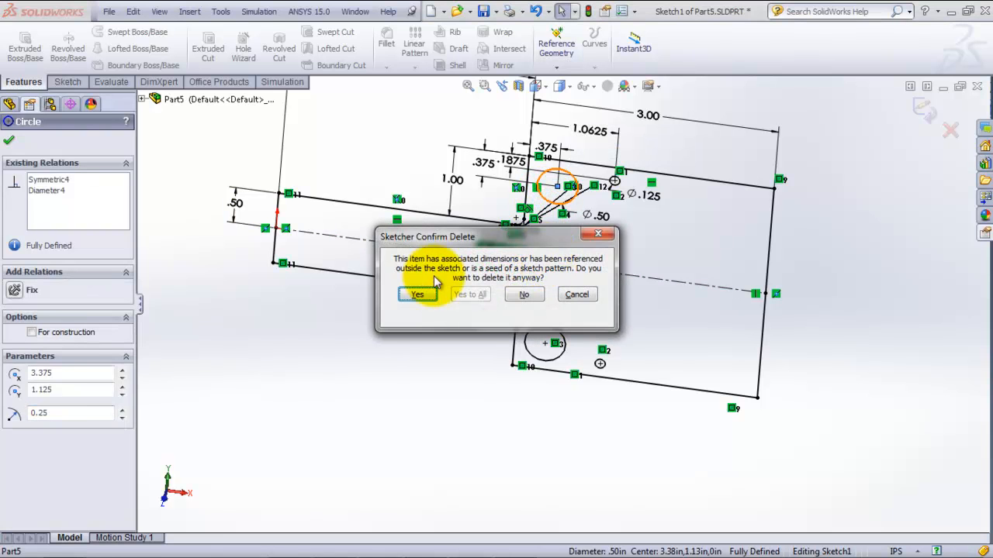
{"action": "left_click", "coordinate": [419, 293]}
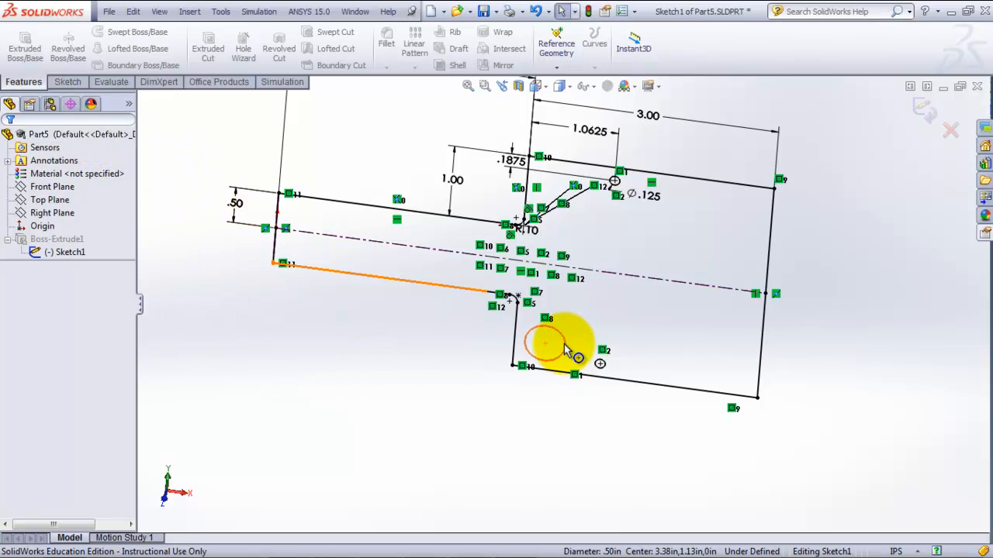
{"action": "left_click", "coordinate": [925, 111]}
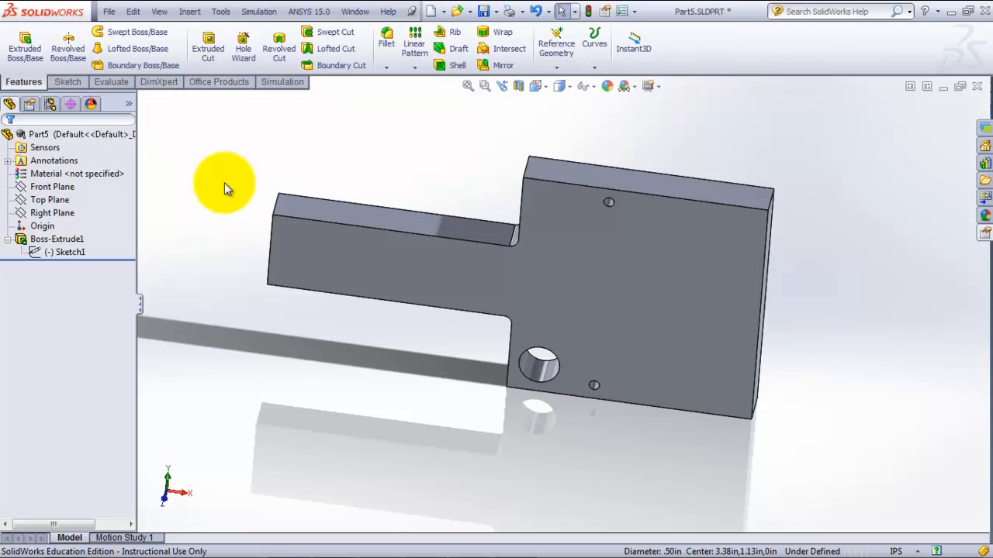
- Save the SolidWorks part, switch to Workbench, and update the Geometry component from CAD
{"action": "left_click", "coordinate": [482, 11]}
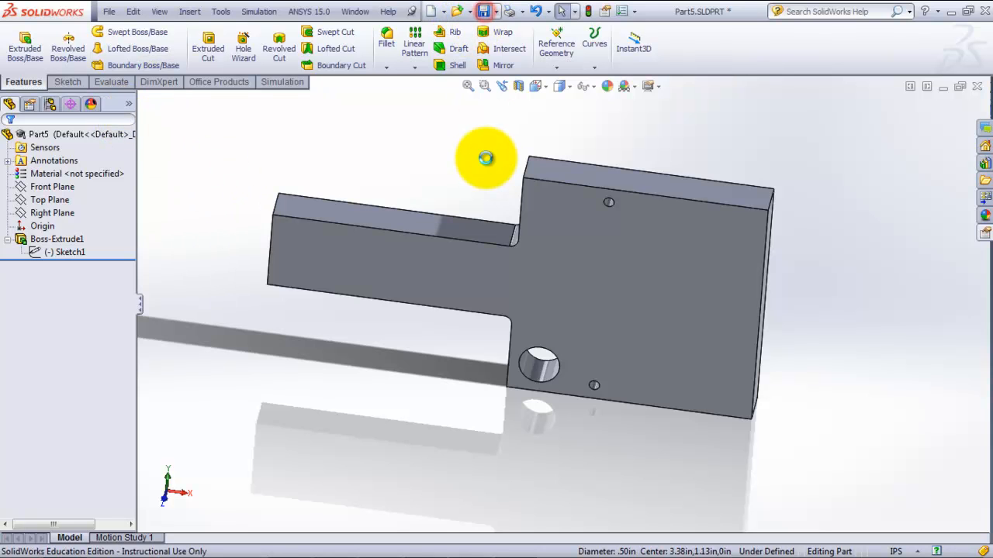
{"action": "mouse_move", "coordinate": [303, 543]}
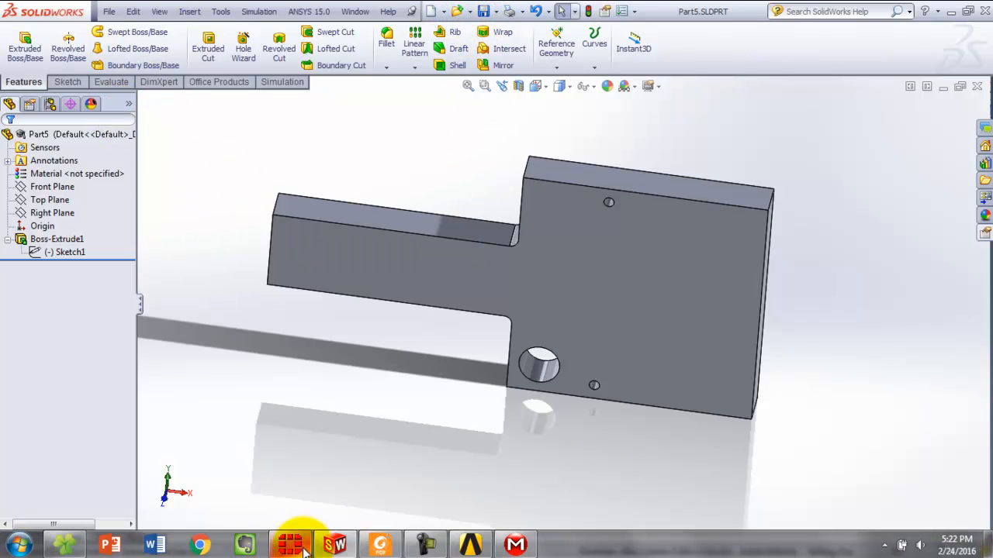
{"action": "left_click", "coordinate": [472, 546]}
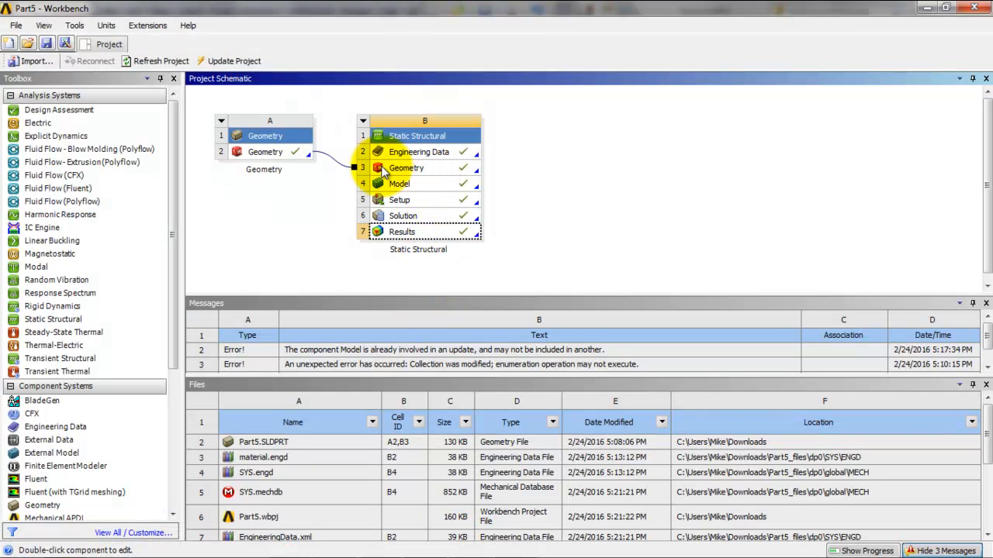
{"action": "left_click", "coordinate": [284, 155]}
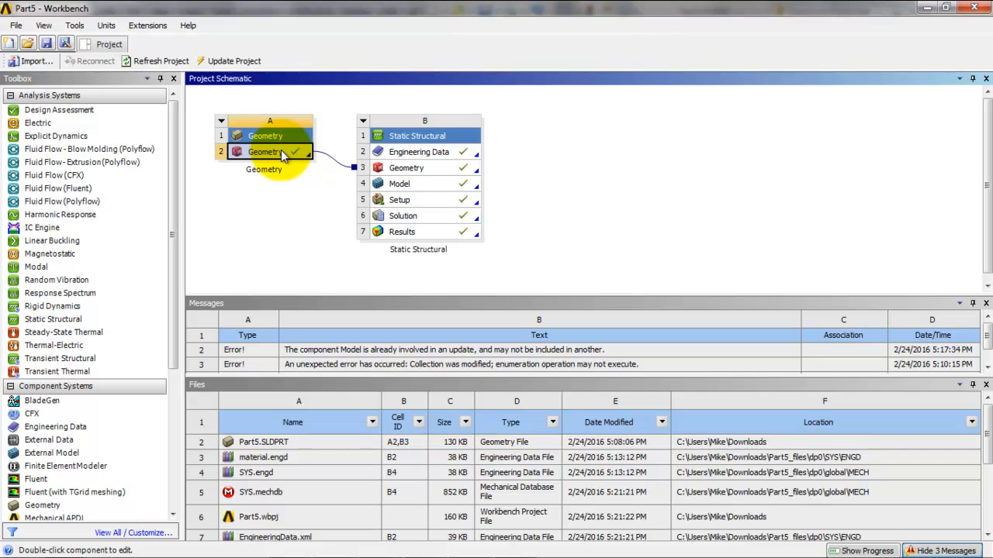
{"action": "right_click", "coordinate": [283, 155]}
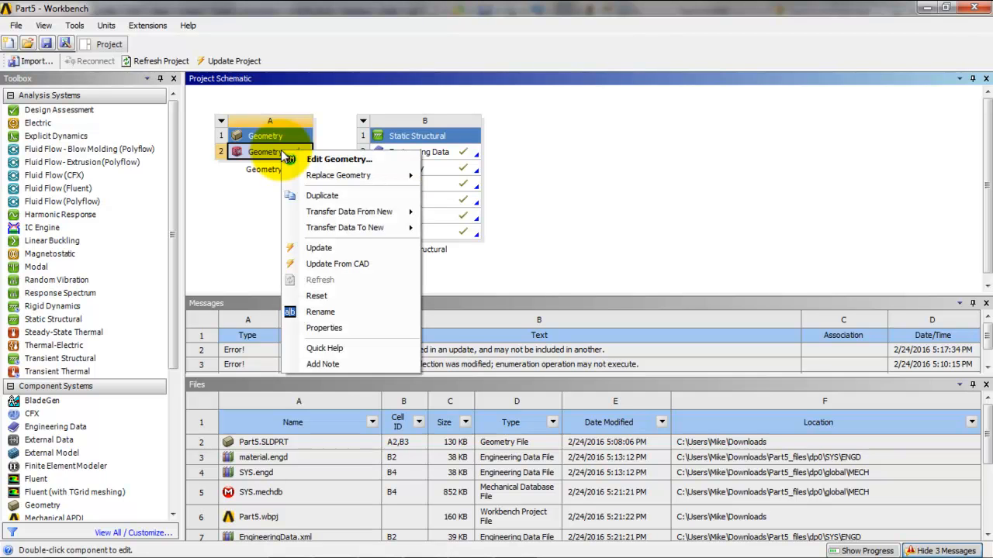
{"action": "left_click", "coordinate": [330, 264]}
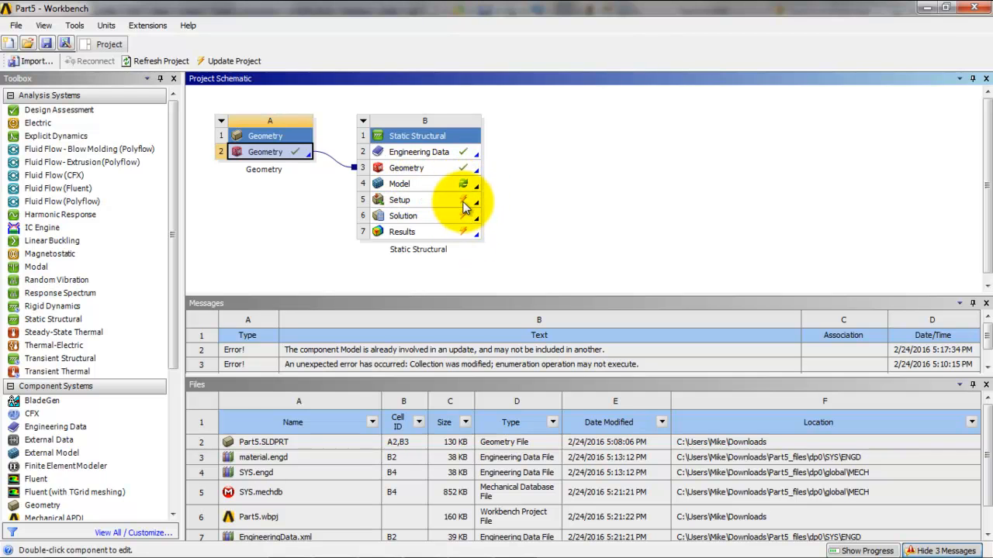
- Open the Static Structural Model, accept re-reading the upstream data, and switch to Mechanical
{"action": "double_click", "coordinate": [433, 187]}
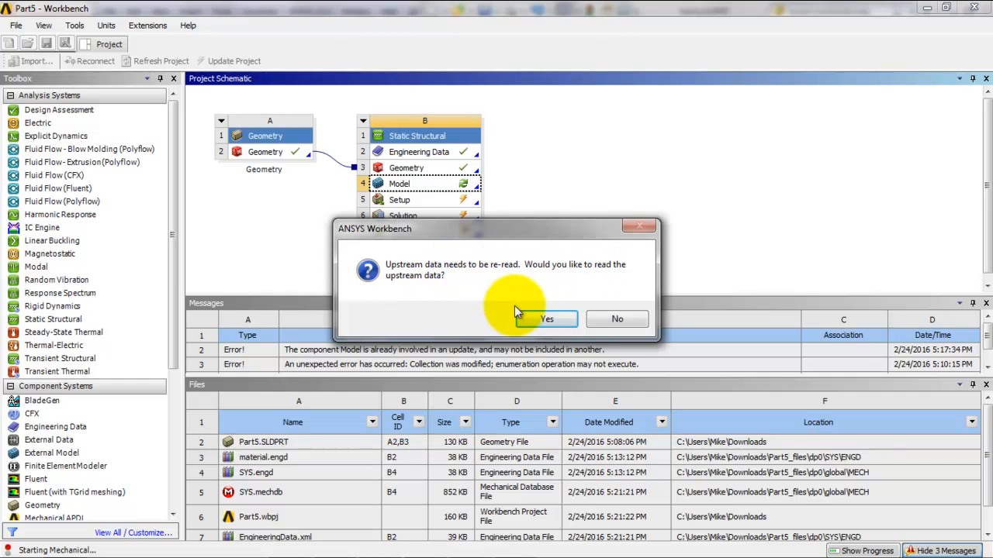
{"action": "left_click", "coordinate": [540, 319]}
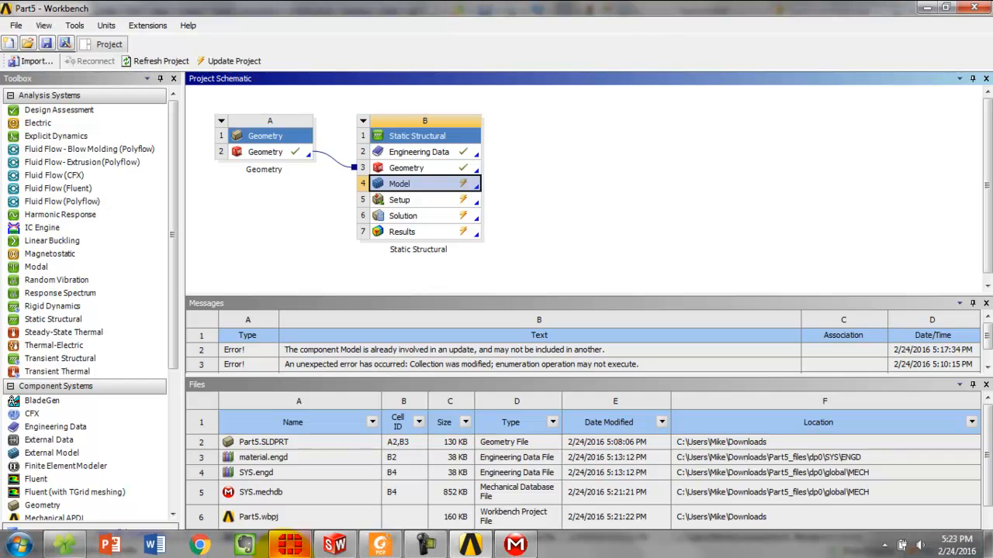
{"action": "left_click", "coordinate": [511, 545]}
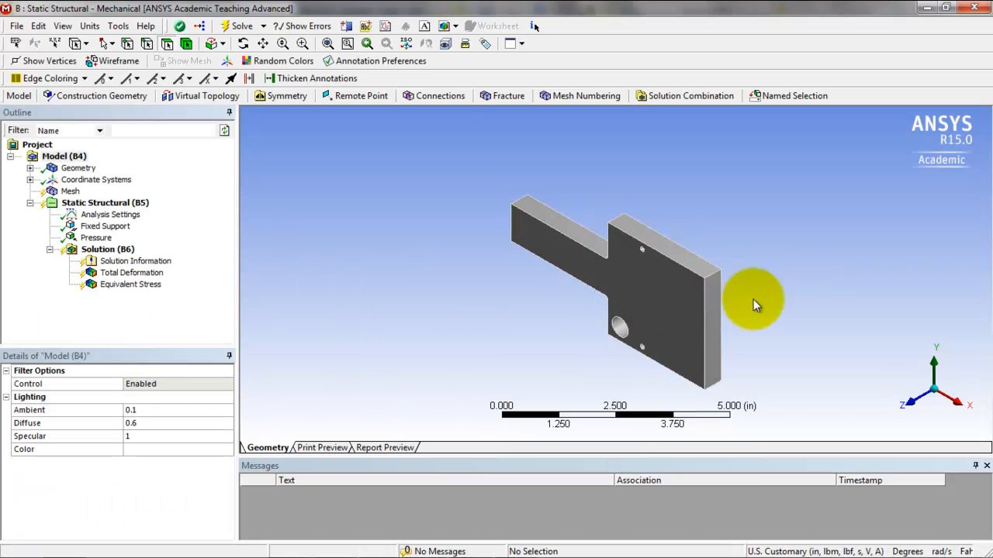
- Solve the static structural analysis on the updated plate and display the Equivalent Stress plot
{"action": "left_click", "coordinate": [921, 411]}
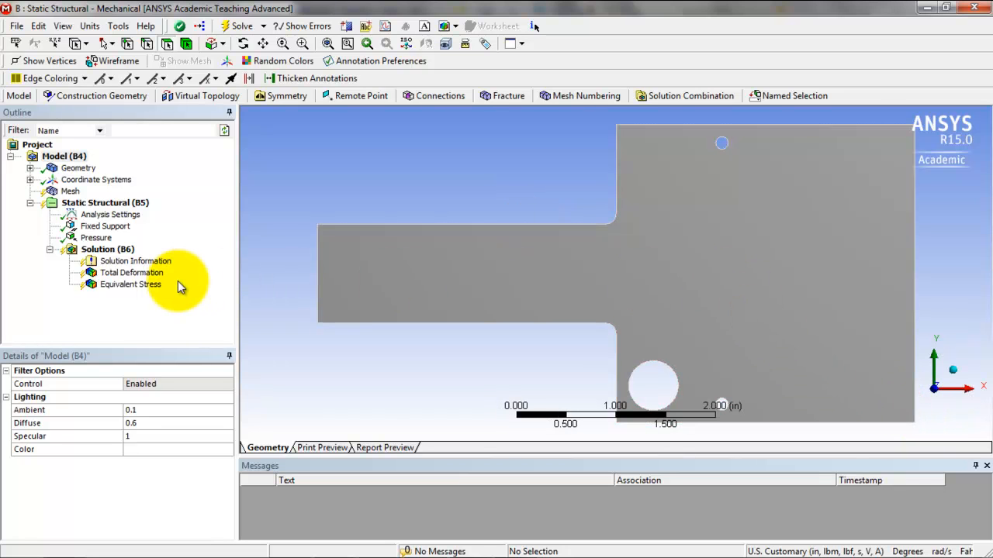
{"action": "left_click", "coordinate": [242, 27]}
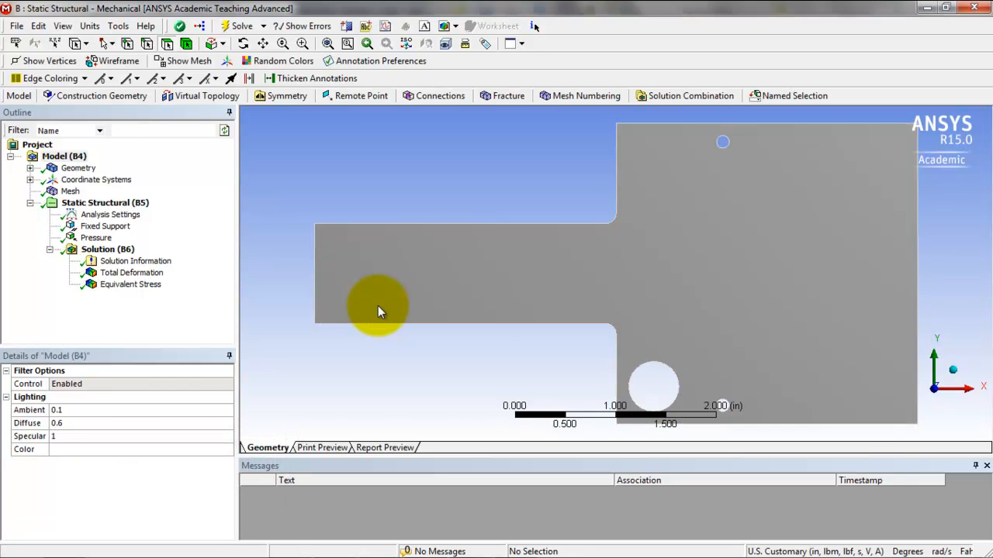
{"action": "left_click", "coordinate": [144, 284]}
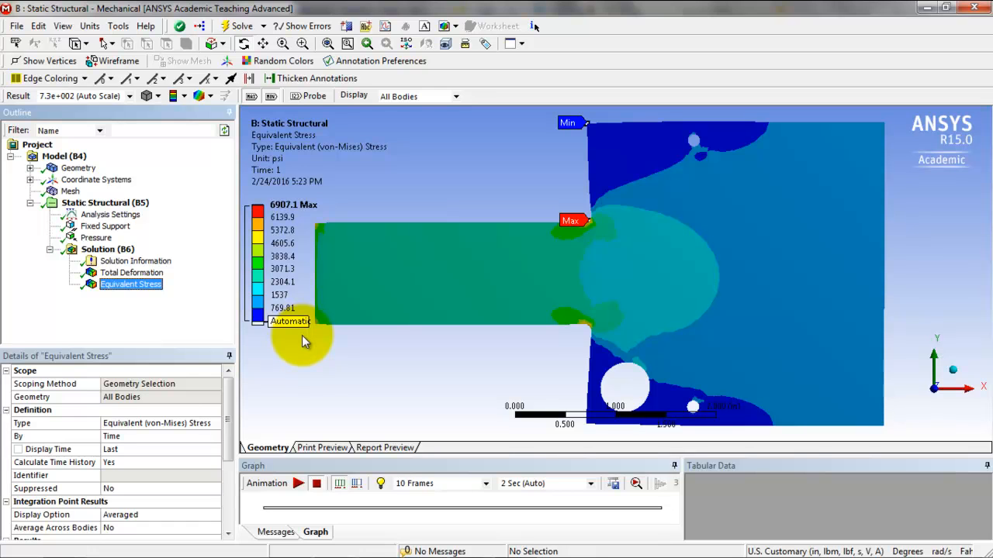
{"action": "left_click", "coordinate": [29, 167]}
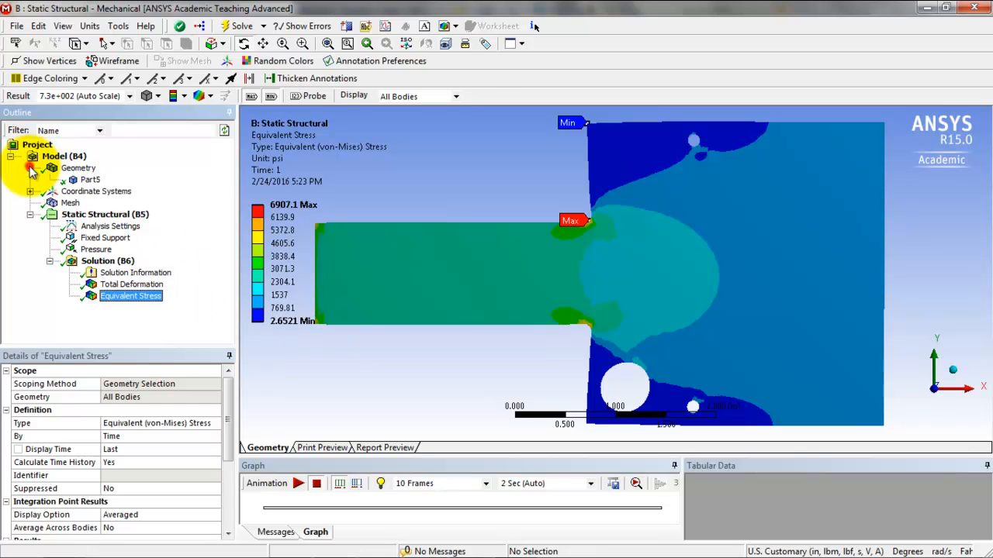
{"action": "right_click", "coordinate": [88, 179]}
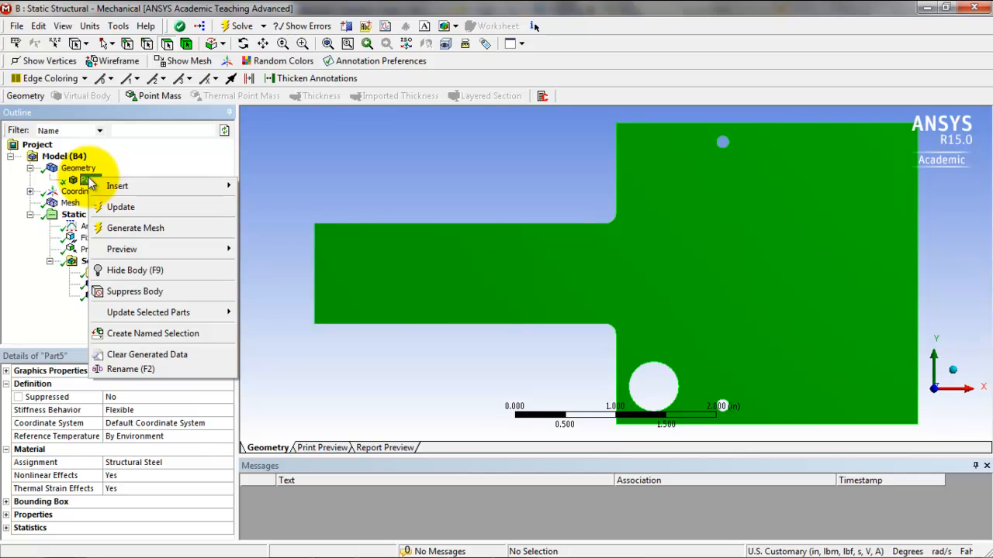
{"action": "mouse_move", "coordinate": [126, 187]}
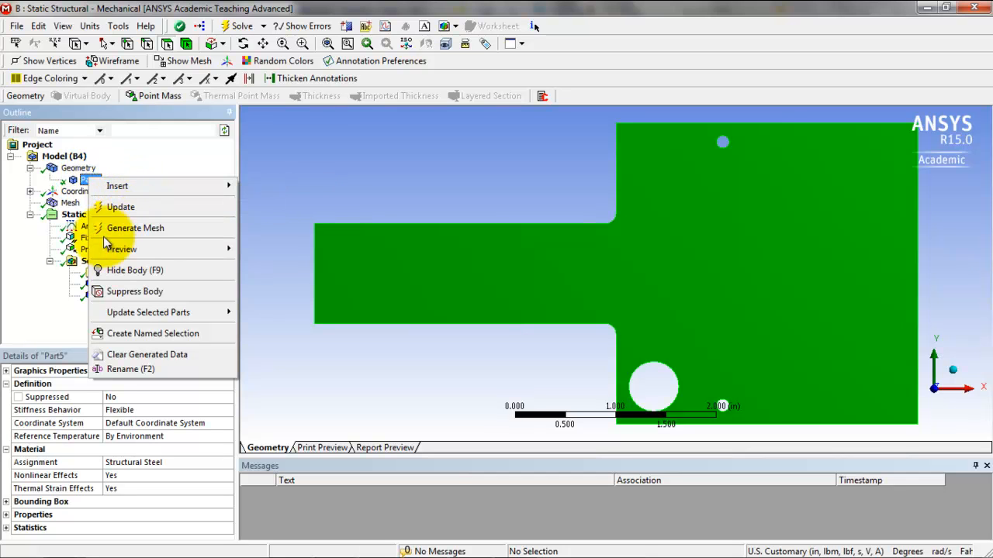
{"action": "left_click", "coordinate": [78, 167]}
{"action": "right_click", "coordinate": [77, 168]}
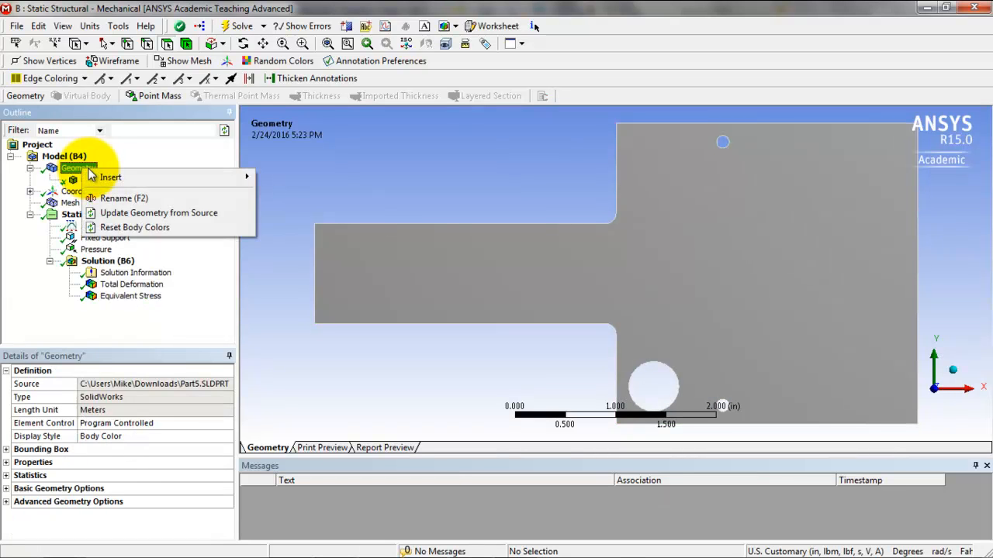
{"action": "left_click", "coordinate": [262, 288]}
- Switch to SolidWorks, delete the lower 0.50 in diameter circle from Sketch1, and exit the sketch to rebuild the plate
{"action": "mouse_move", "coordinate": [300, 553]}
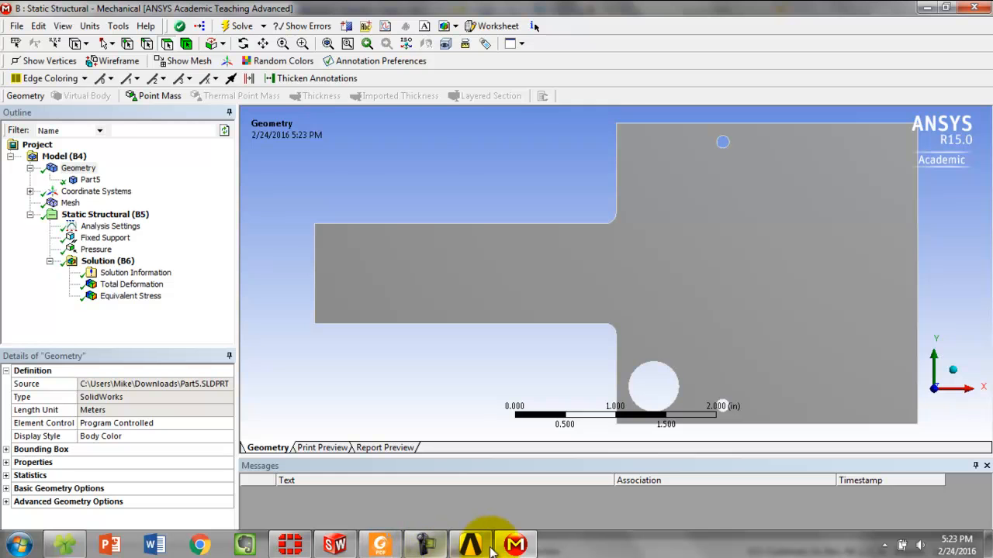
{"action": "left_click", "coordinate": [342, 547]}
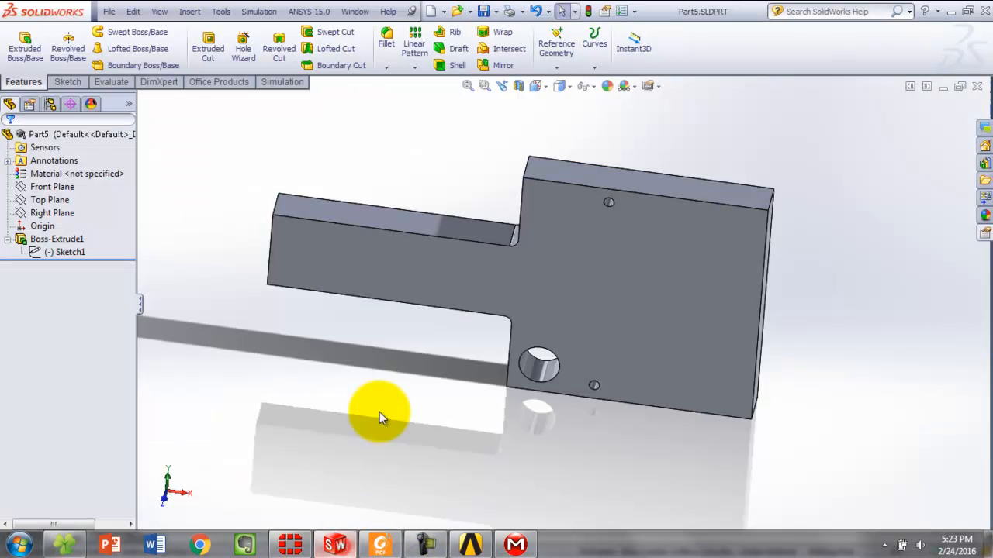
{"action": "left_click", "coordinate": [61, 251]}
{"action": "right_click", "coordinate": [60, 251]}
{"action": "left_click", "coordinate": [75, 217]}
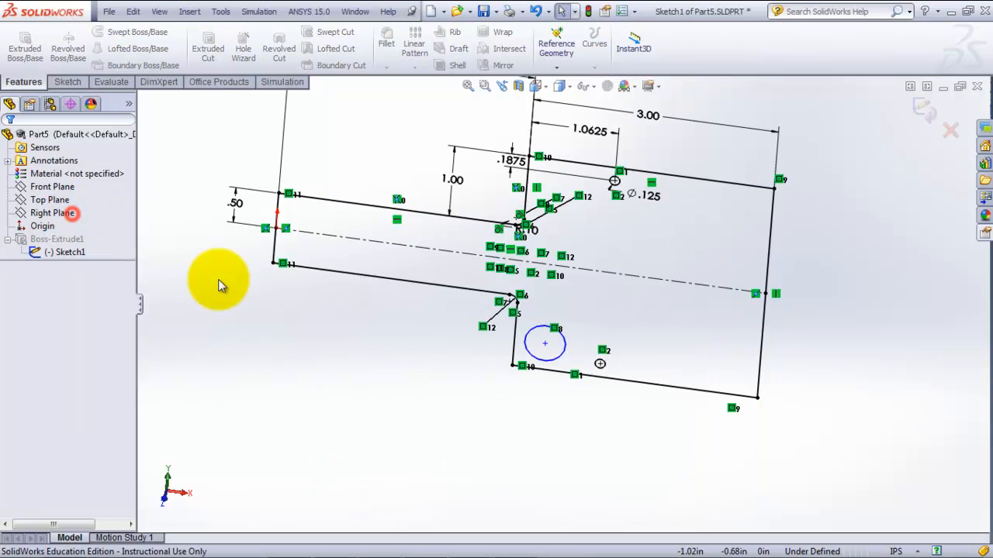
{"action": "left_click", "coordinate": [565, 352]}
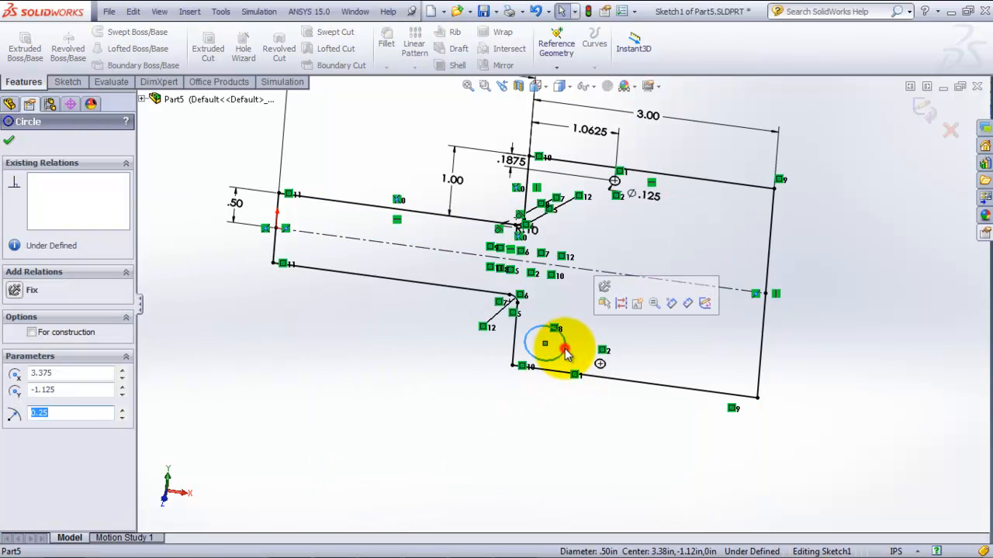
{"action": "key", "text": "Escape"}
{"action": "left_click", "coordinate": [81, 134]}
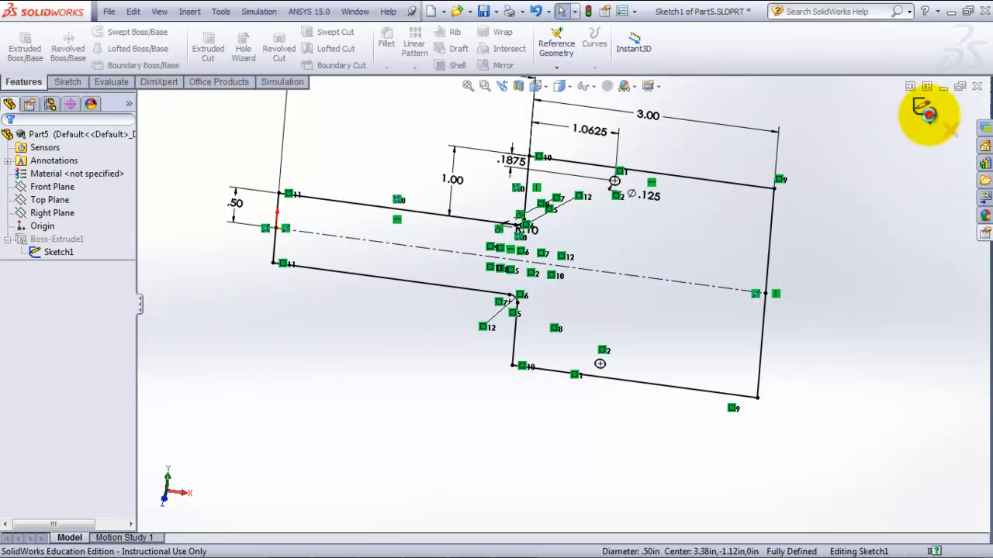
{"action": "left_click", "coordinate": [927, 112]}
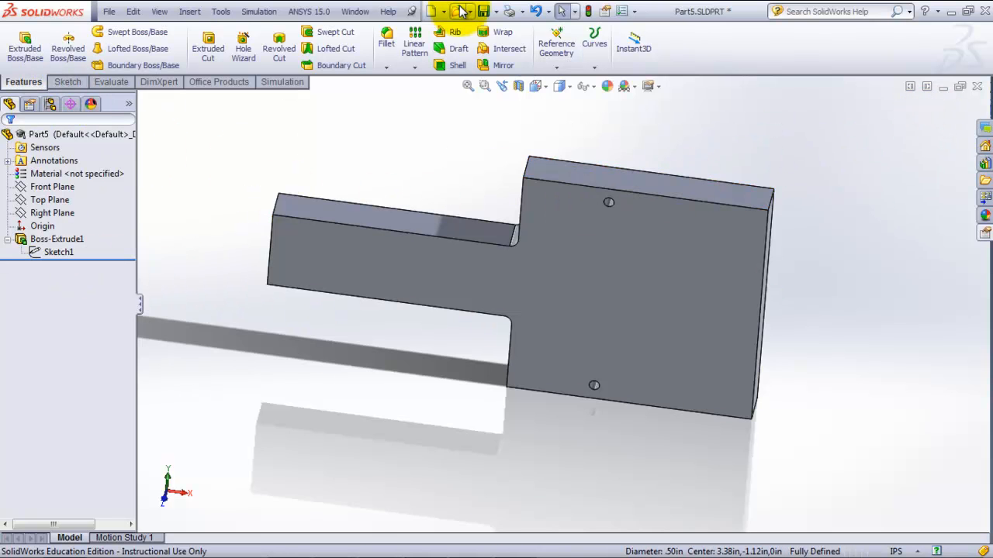
- Save the part, switch to Mechanical, and update the model's geometry from source
{"action": "left_click", "coordinate": [485, 12]}
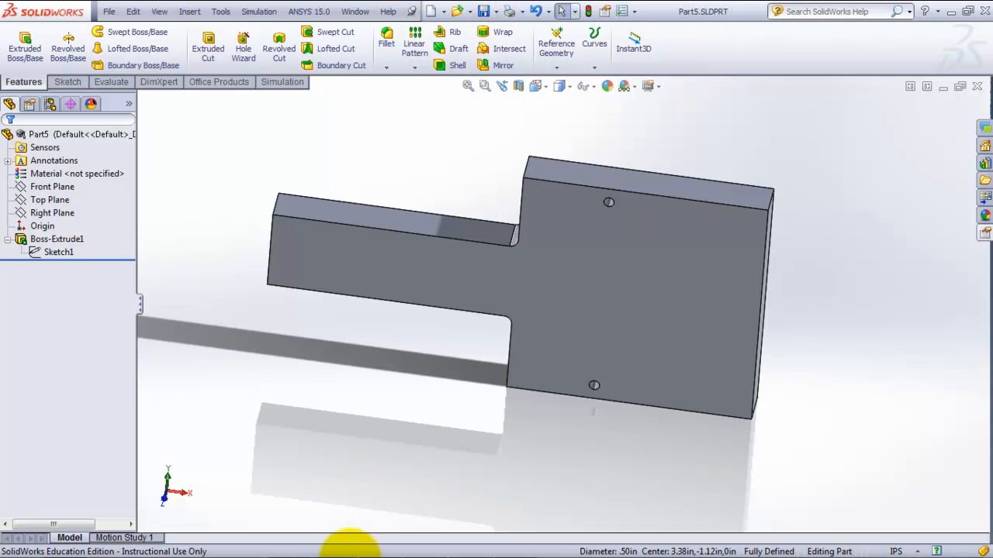
{"action": "mouse_move", "coordinate": [361, 552]}
{"action": "left_click", "coordinate": [516, 545]}
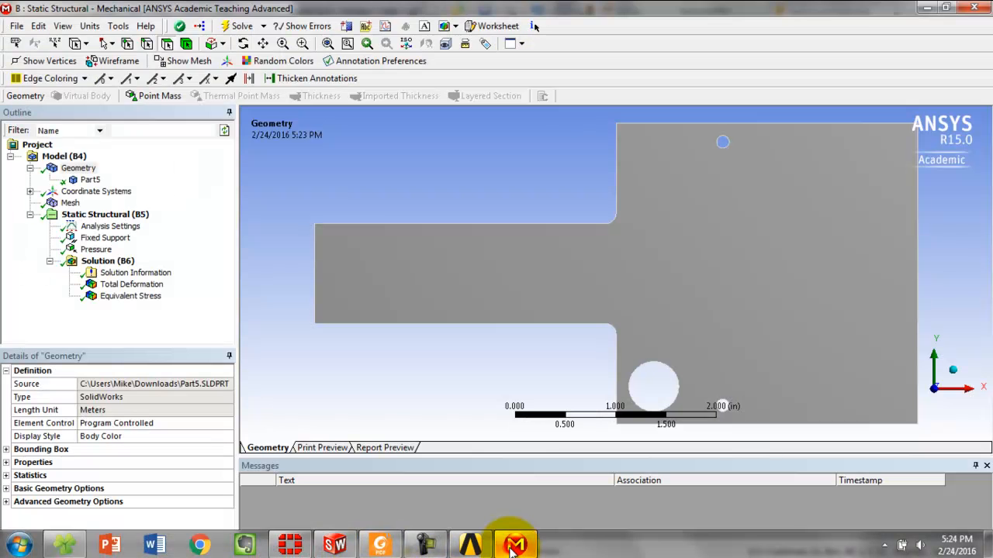
{"action": "right_click", "coordinate": [83, 169]}
{"action": "left_click", "coordinate": [144, 210]}
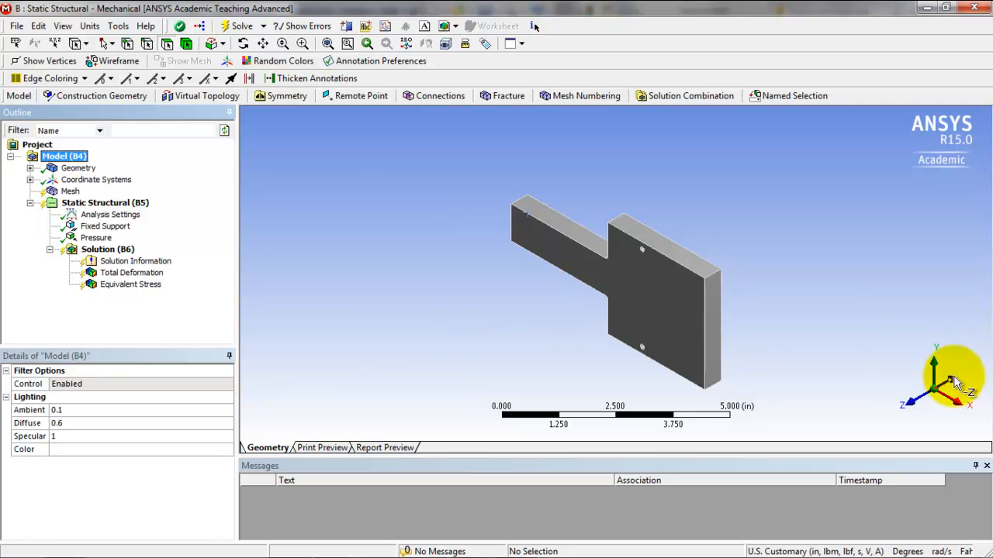
{"action": "left_click", "coordinate": [908, 406]}
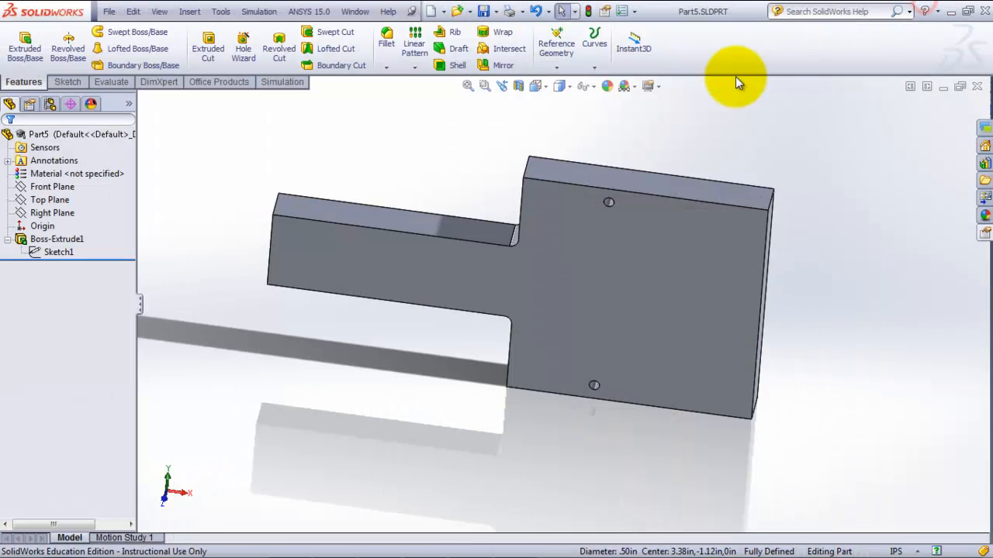
- Minimize SolidWorks to return to the Workbench project schematic
{"action": "left_click", "coordinate": [951, 11]}
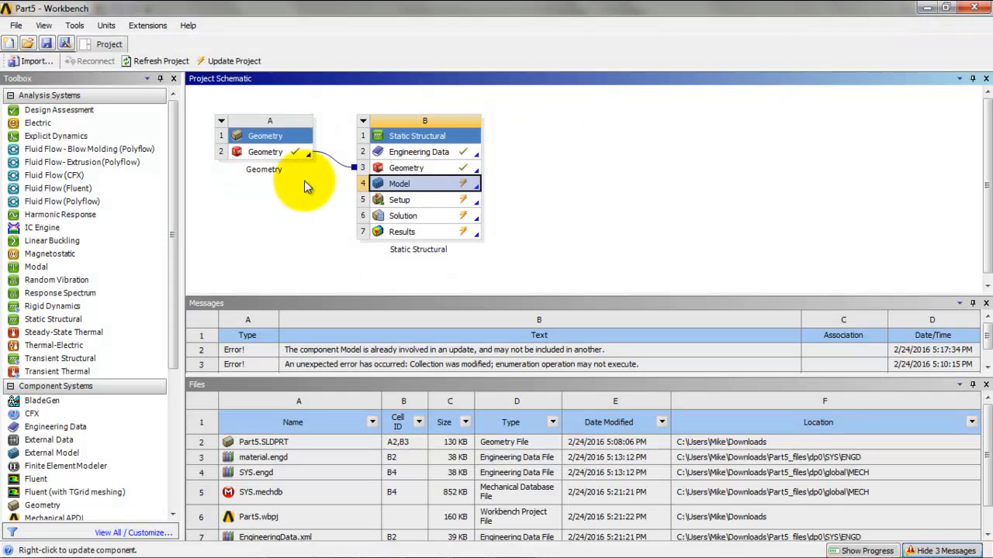